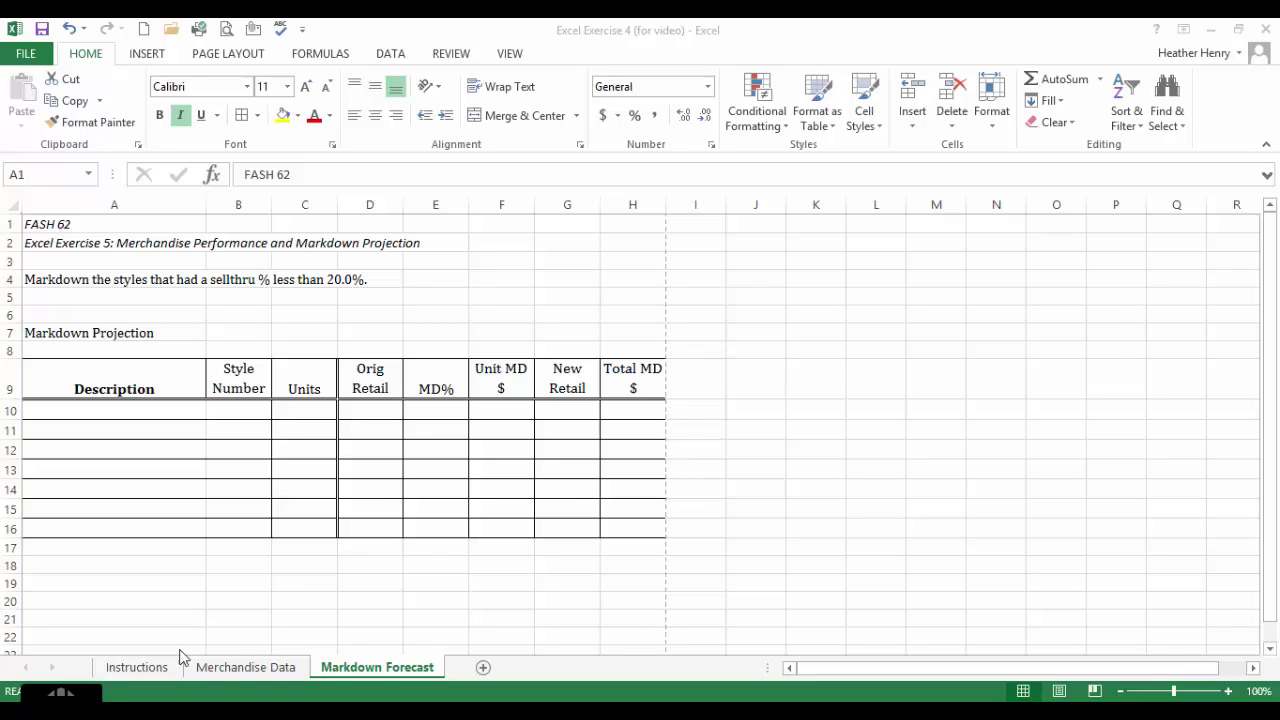
Step: Copy the descriptions and style numbers of the styles with sellthru under 20% (A7:B9 and A11:B11) on the Merchandise Data sheet
click(230, 675)
click(230, 667)
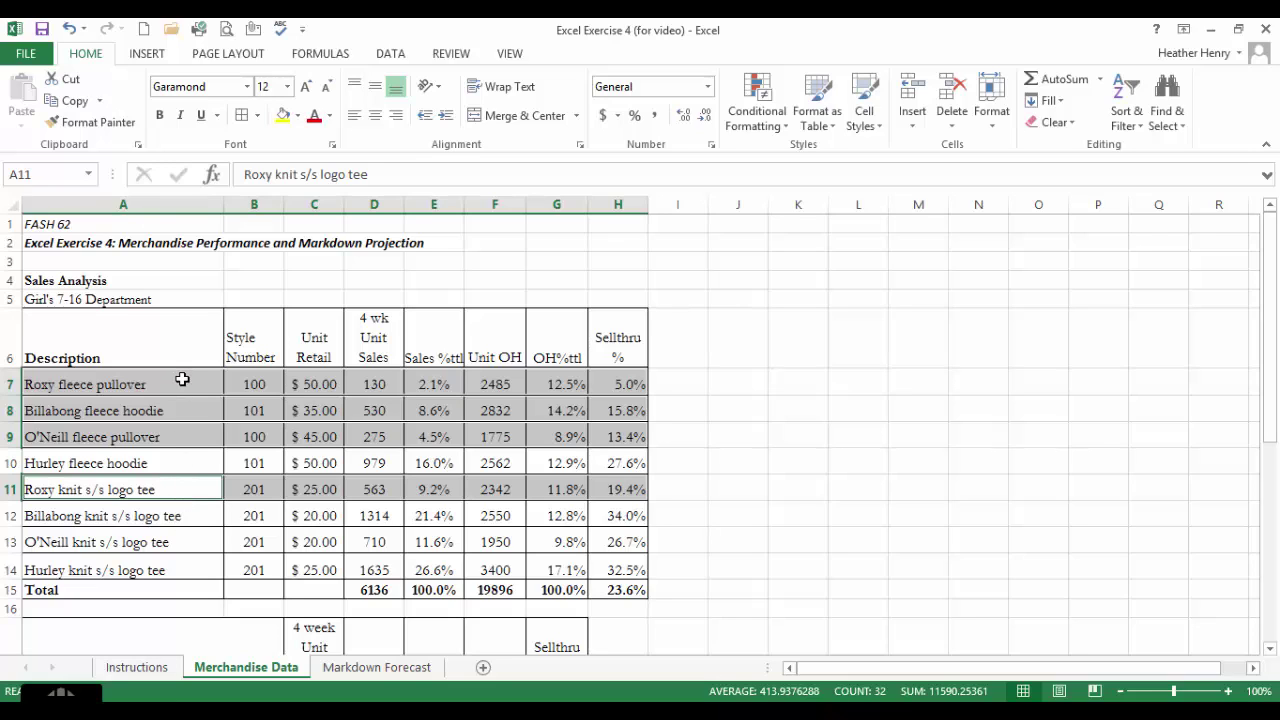
drag(182, 380, 243, 437)
ctrl+drag(200, 489, 226, 483)
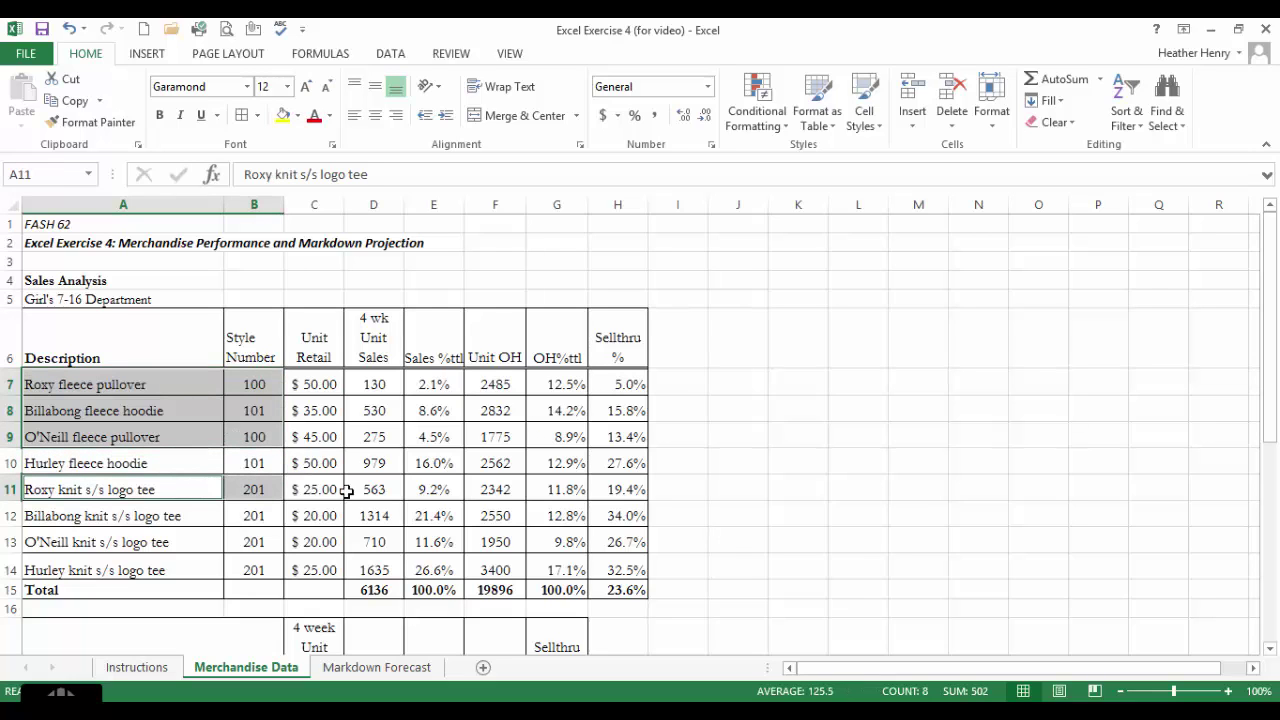
key(ctrl+c)
click(390, 669)
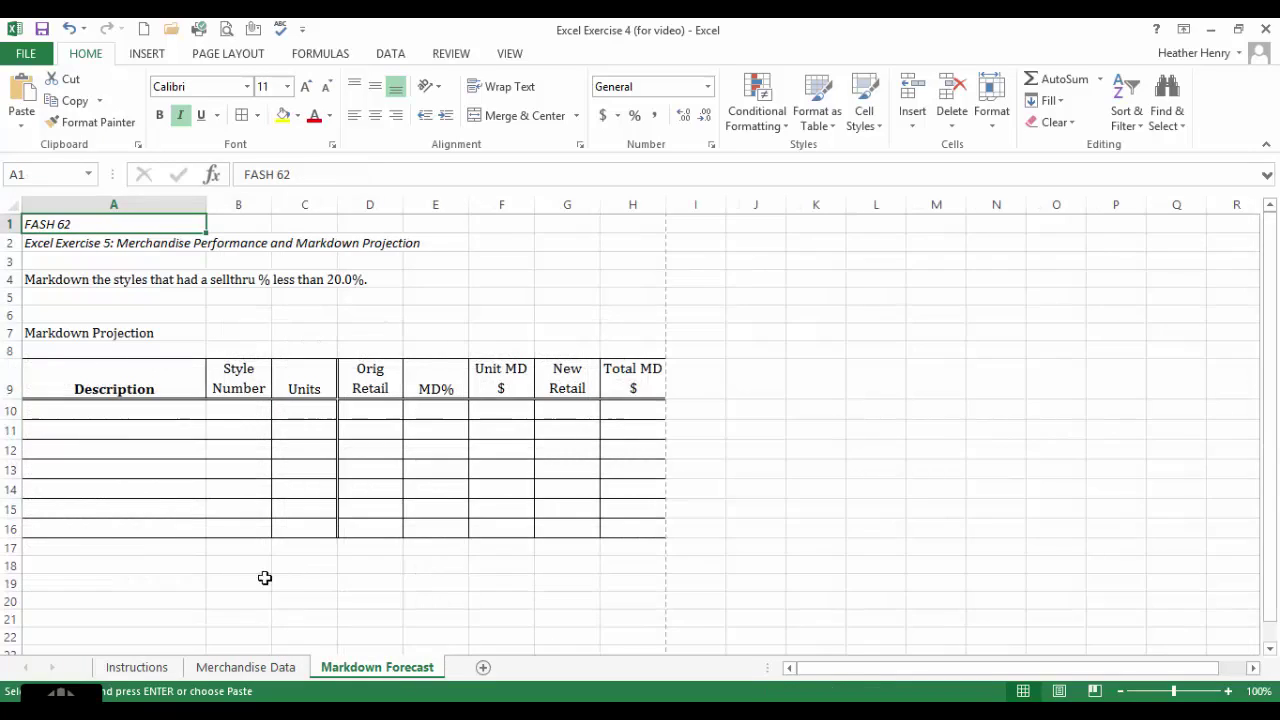
click(167, 406)
right_click(167, 406)
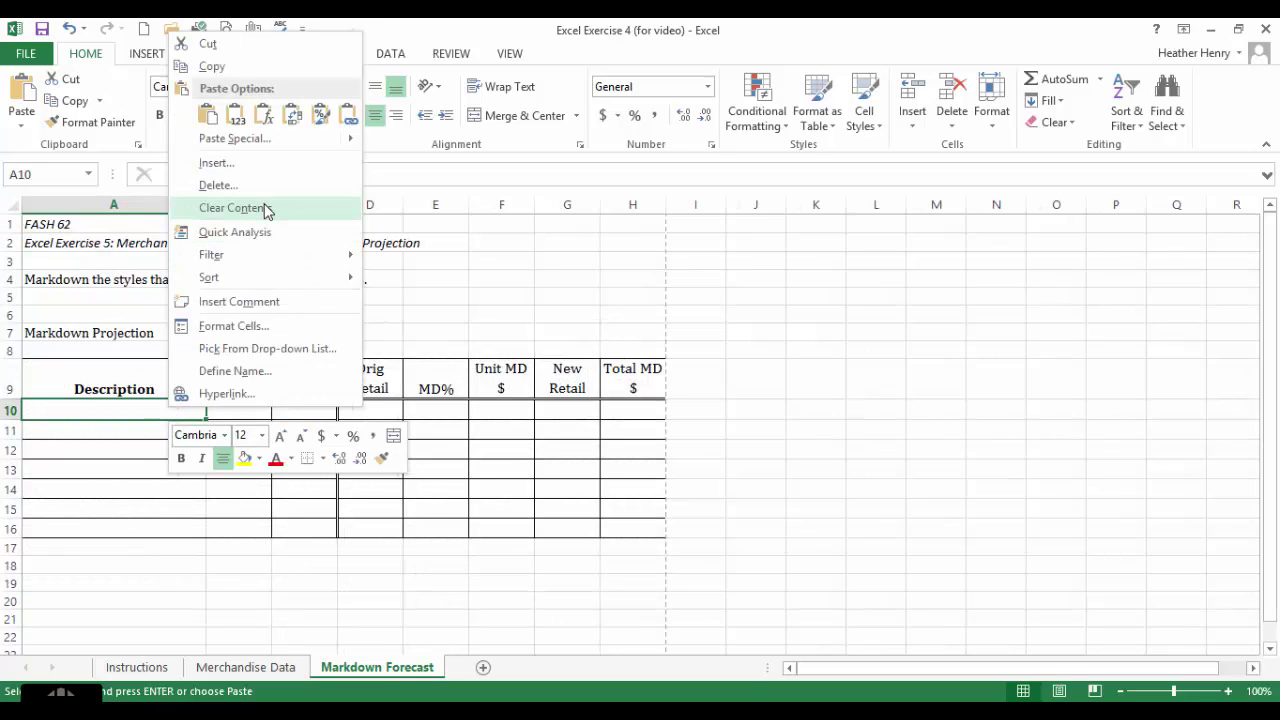
click(266, 209)
right_click(164, 407)
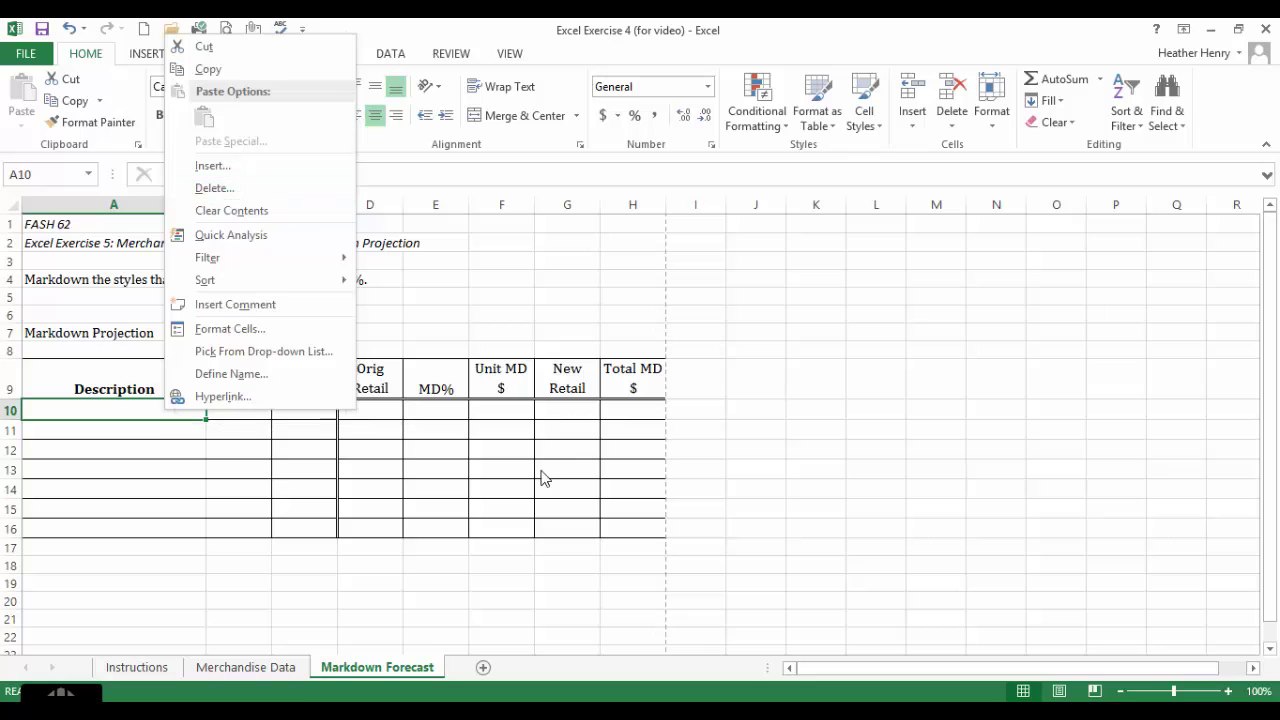
key(Escape)
Step: Copy the selected descriptions and style numbers from Merchandise Data and paste them into the Markdown Forecast table starting at A10
click(245, 667)
right_click(161, 417)
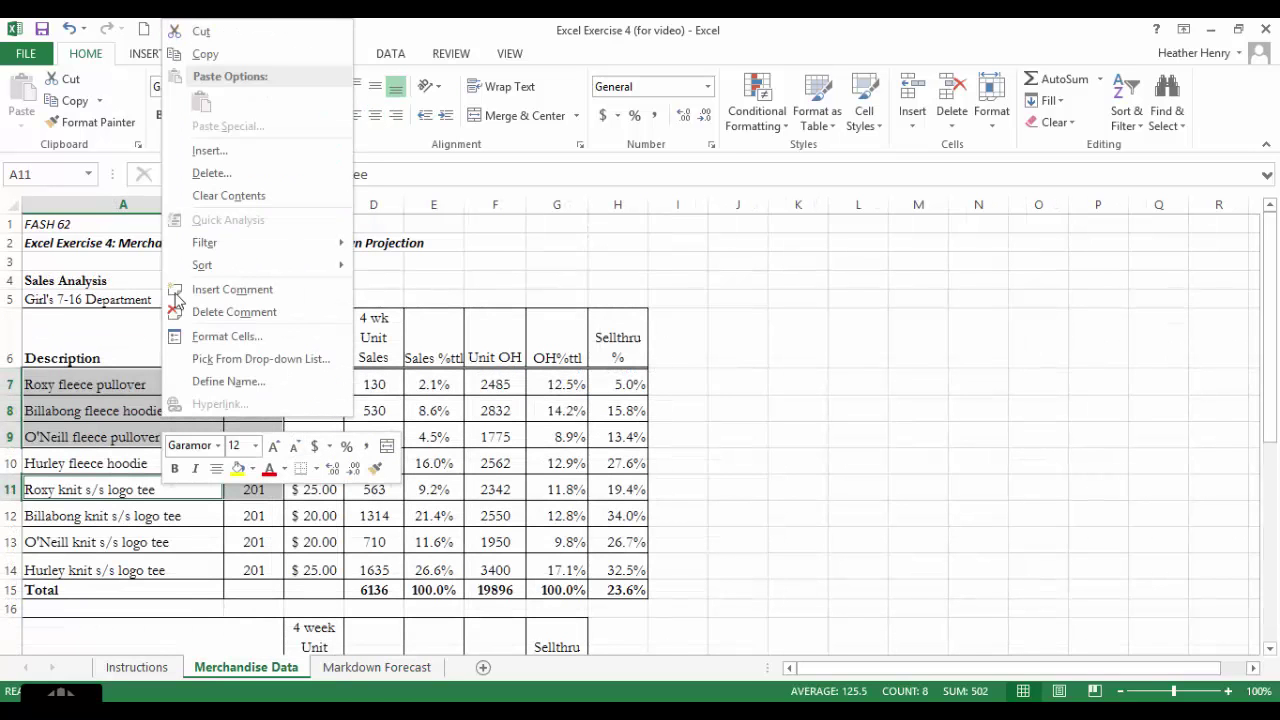
click(220, 53)
click(376, 667)
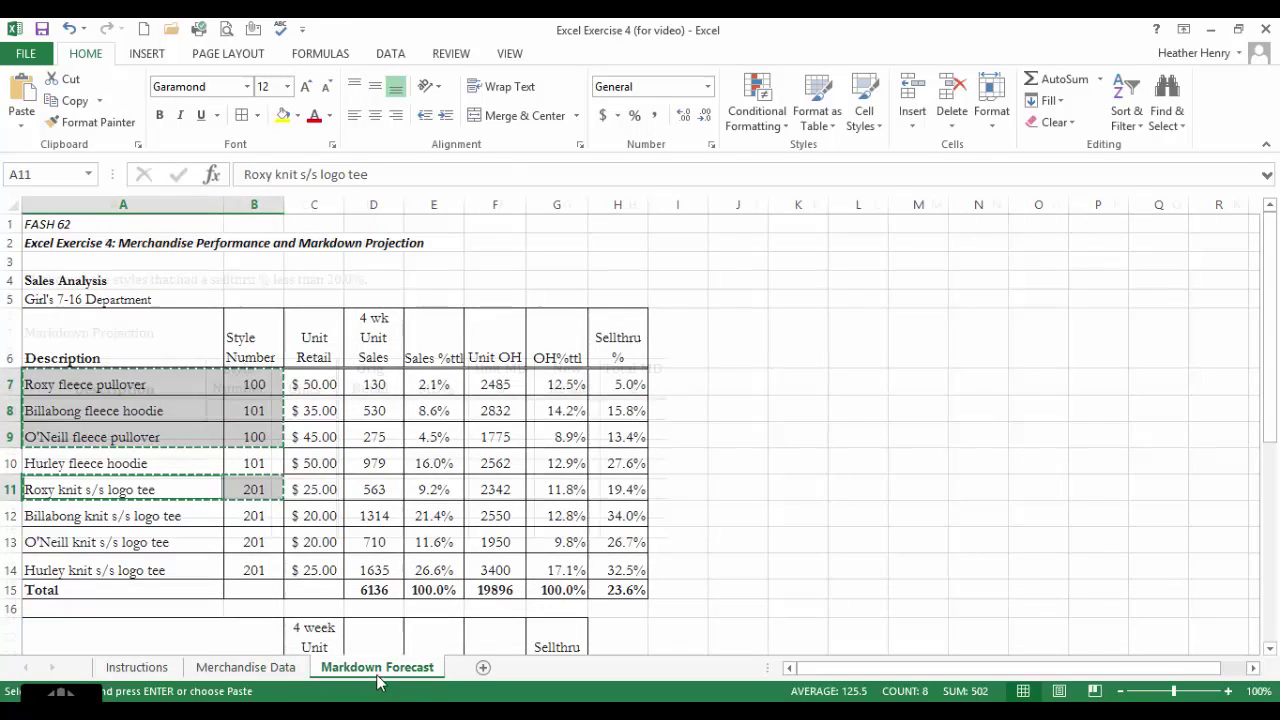
right_click(132, 413)
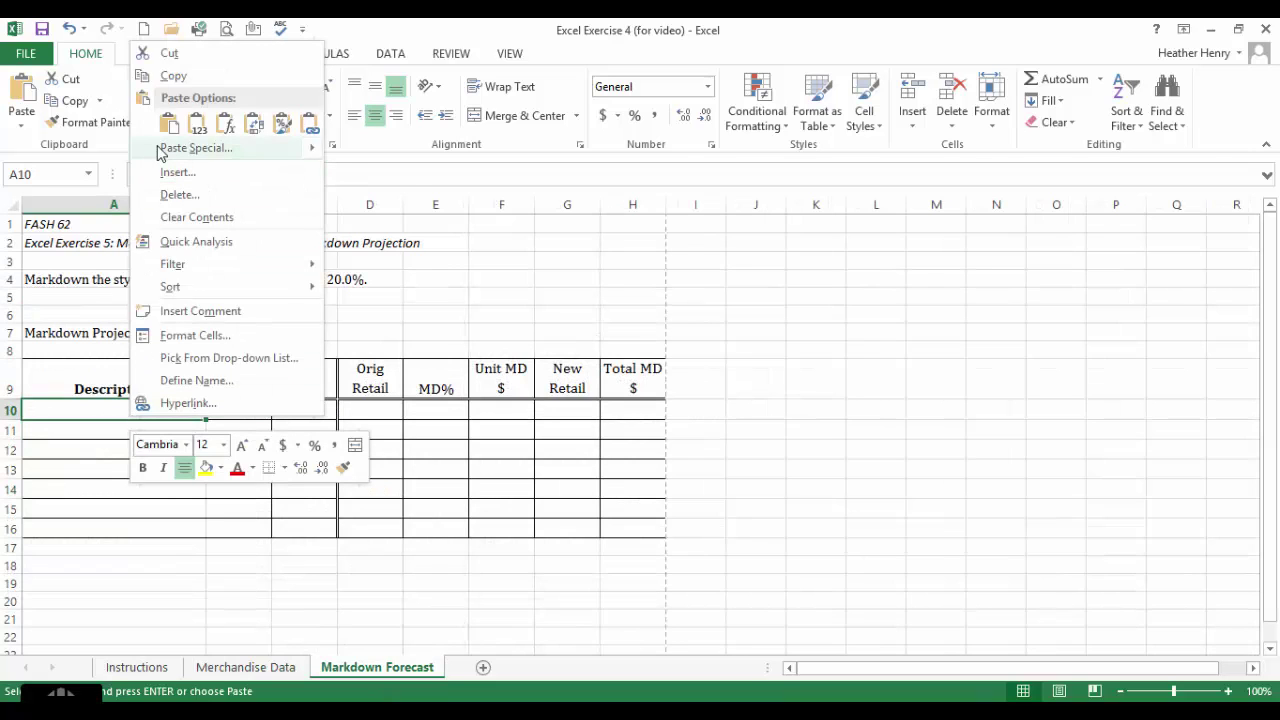
mouse_move(158, 150)
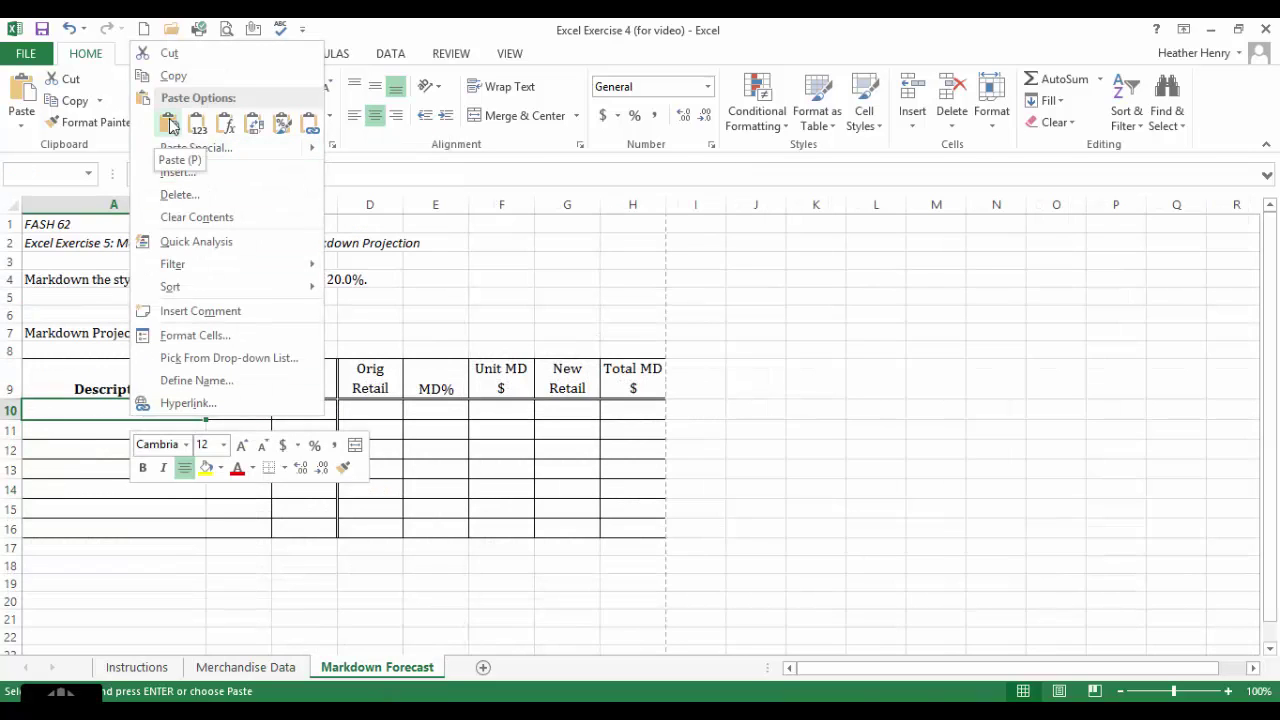
click(168, 122)
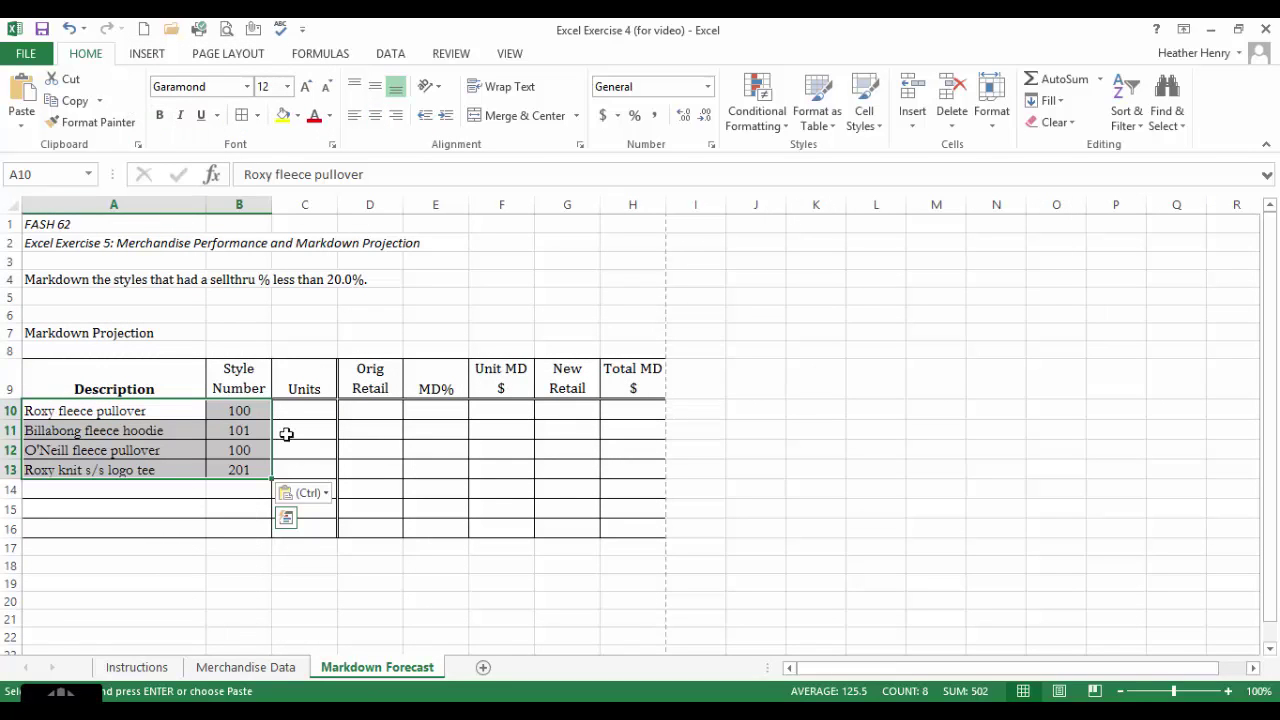
Step: Copy the Unit OH values F7:F9 and F11 from Merchandise Data into the Units column of Markdown Forecast, starting at C10
click(318, 470)
click(312, 416)
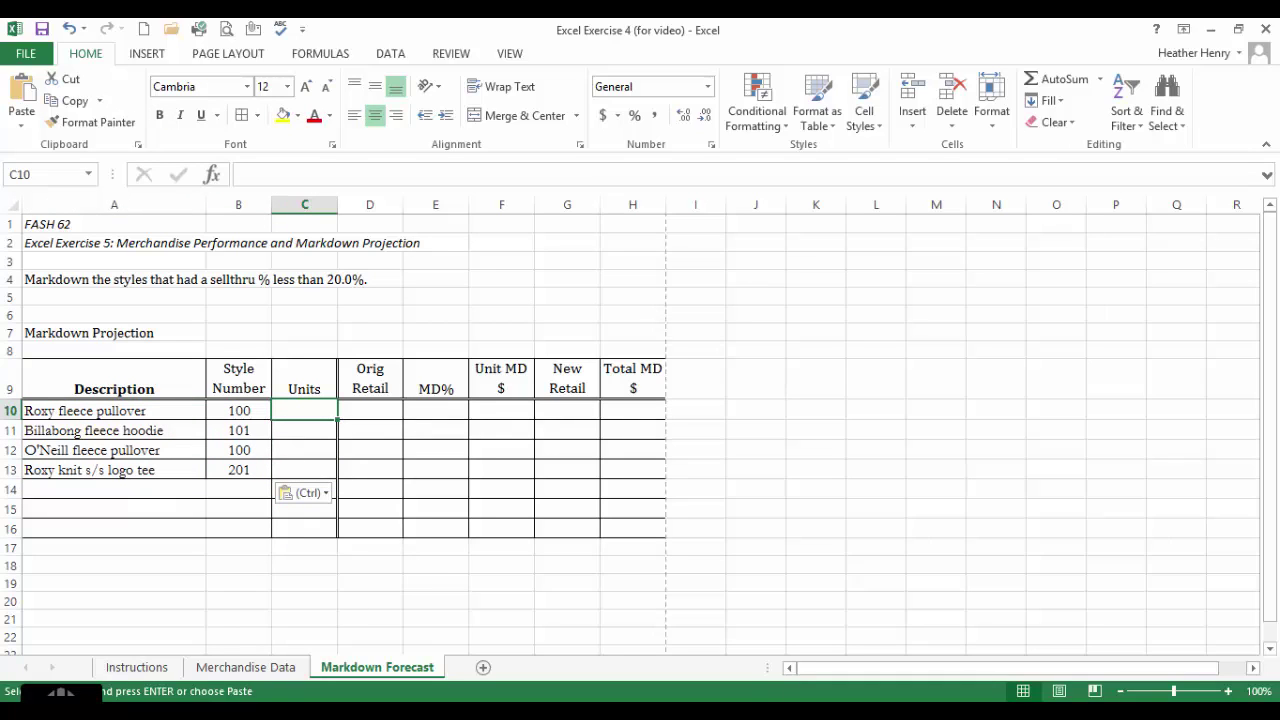
click(248, 667)
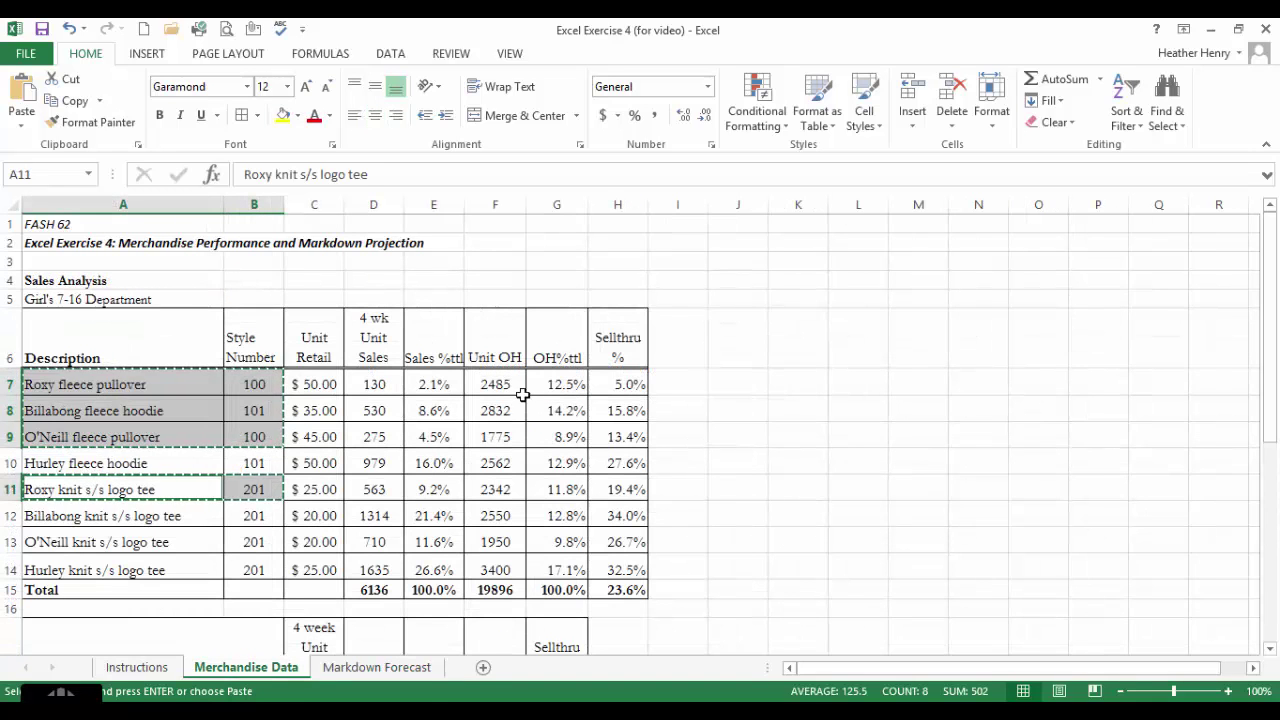
drag(510, 383, 521, 455)
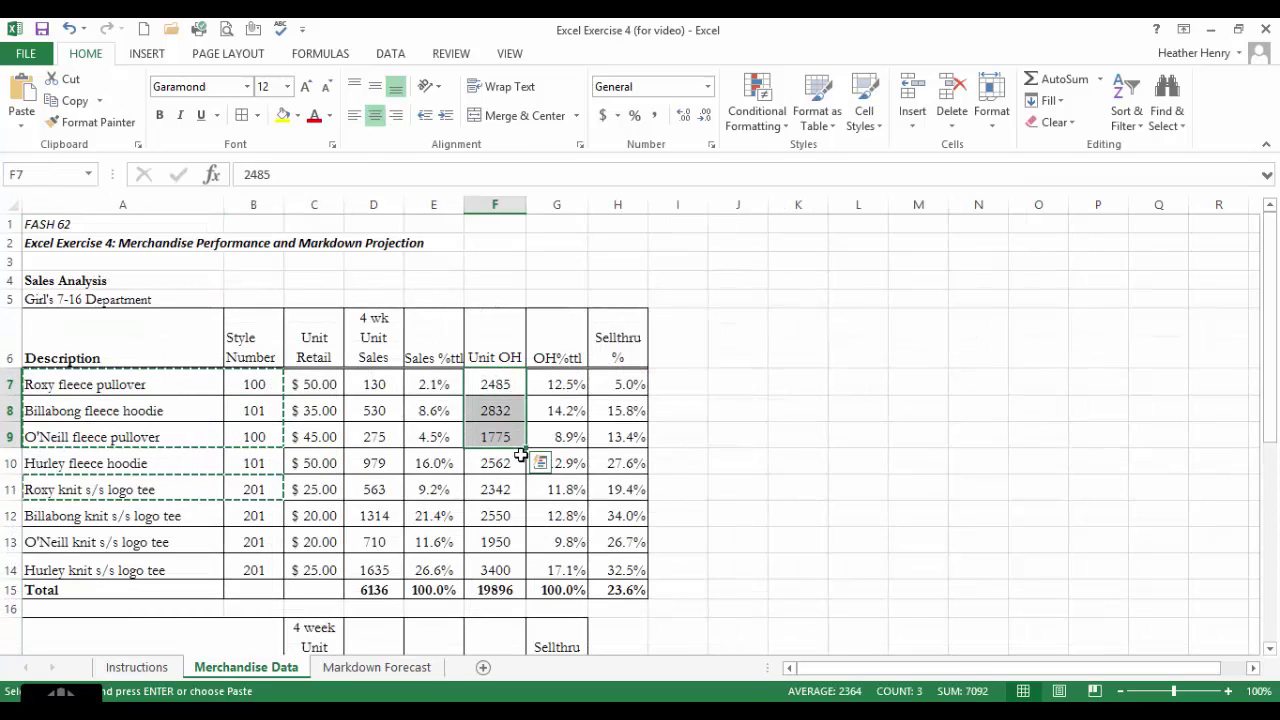
ctrl+click(510, 490)
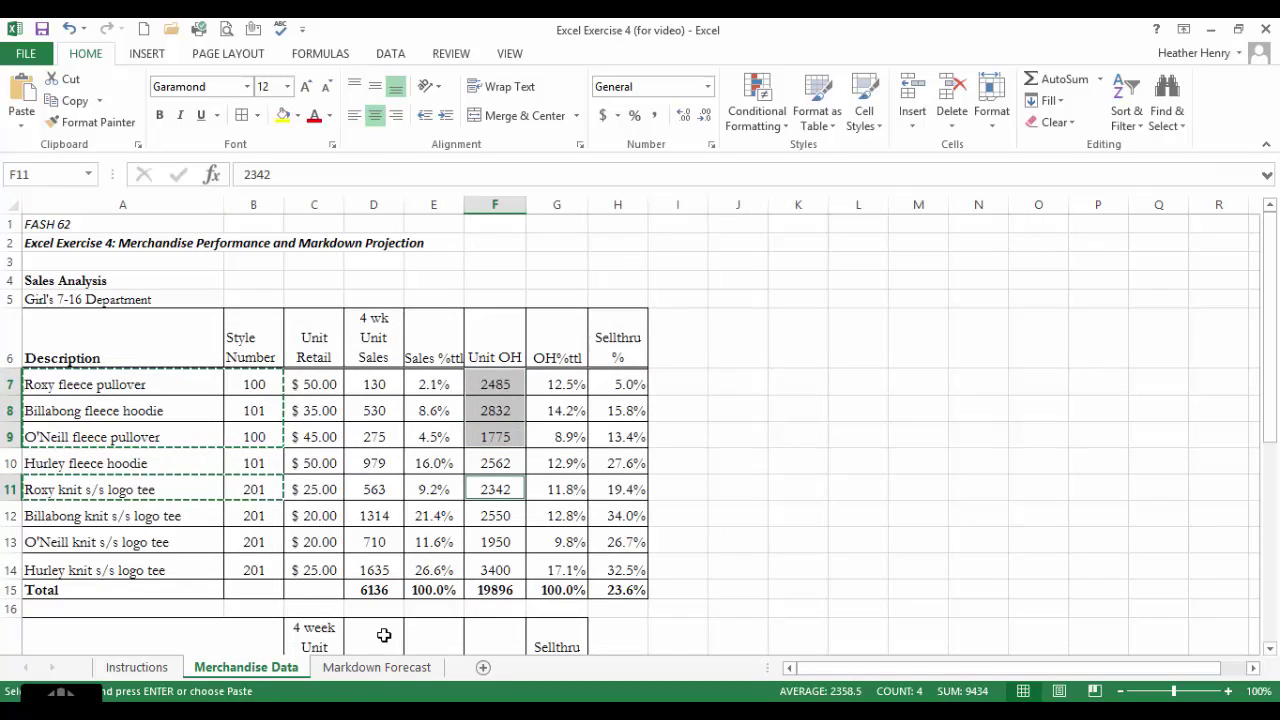
click(376, 667)
right_click(312, 411)
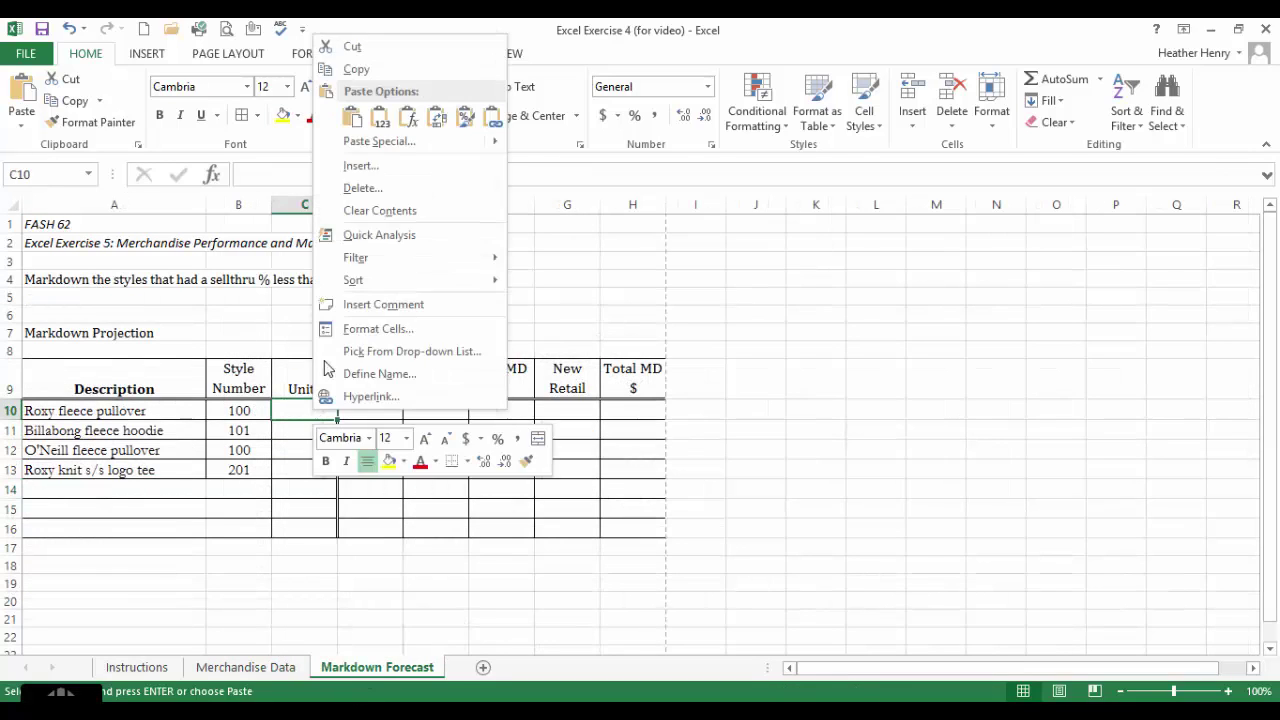
click(352, 117)
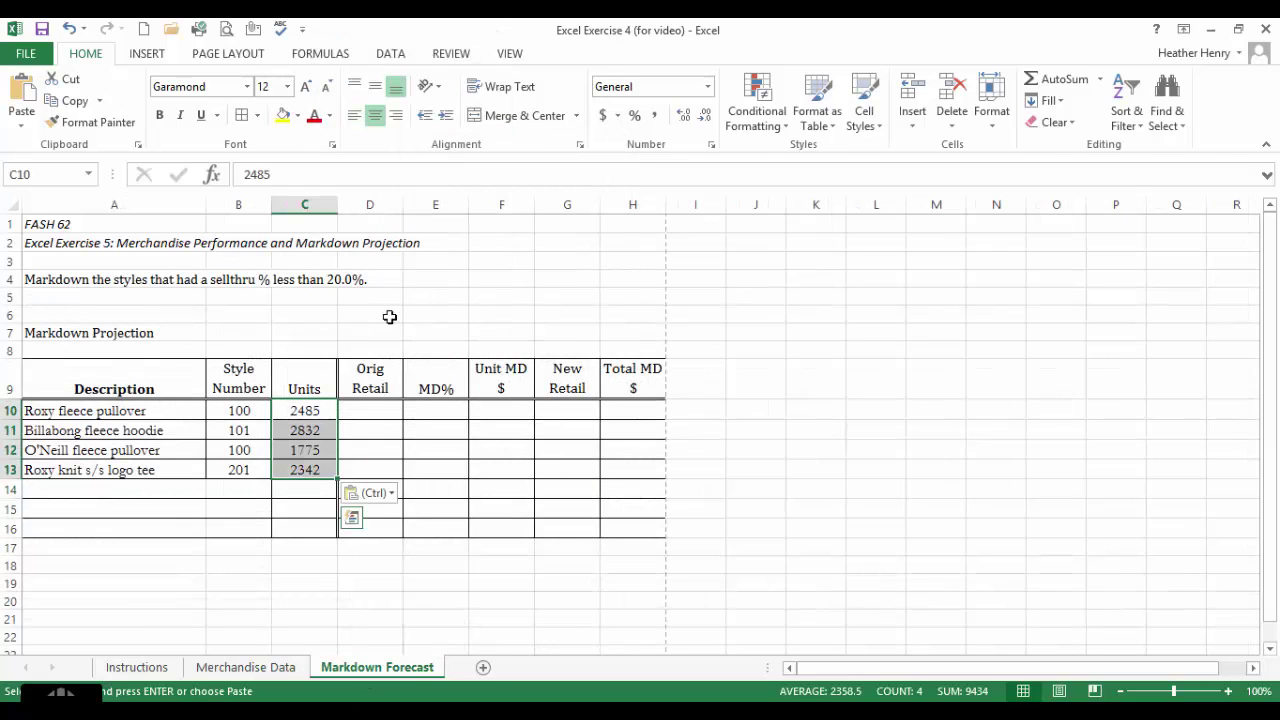
click(420, 430)
click(326, 412)
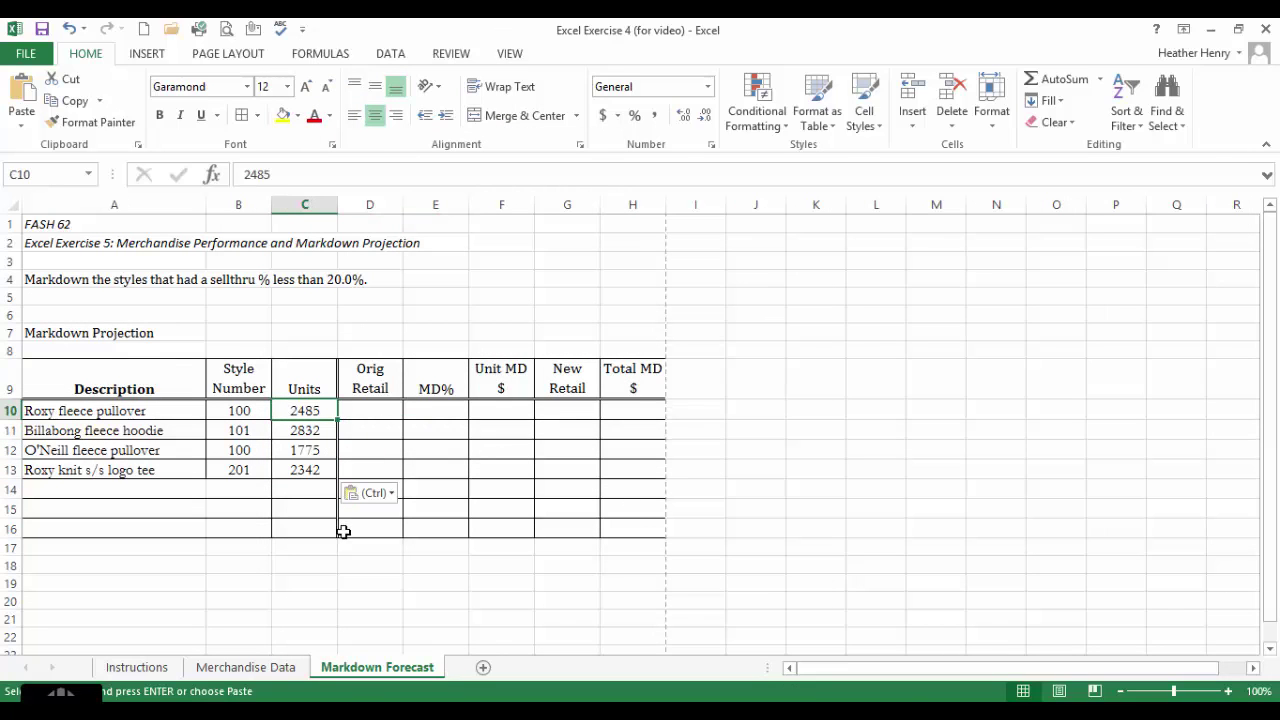
Step: Copy the Unit Retail values C7:C9 and C11 from Merchandise Data into the Orig Retail column of Markdown Forecast, starting at D10
click(298, 668)
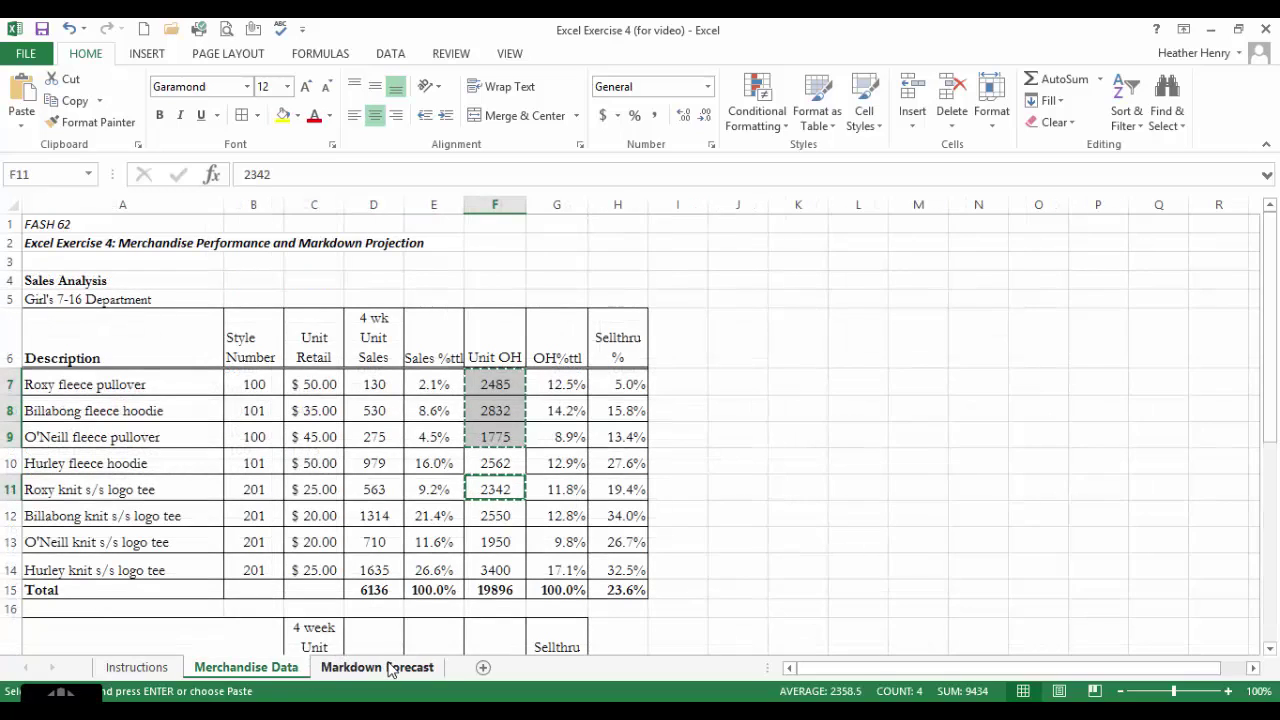
click(390, 668)
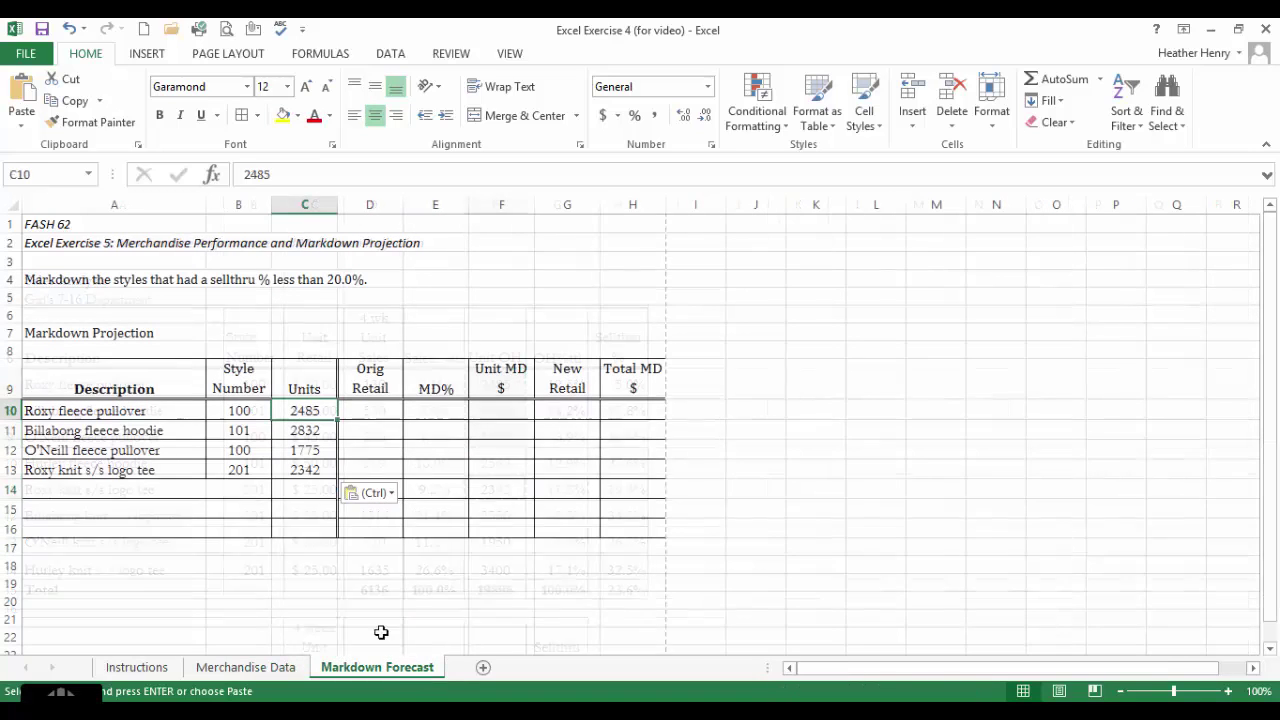
click(379, 412)
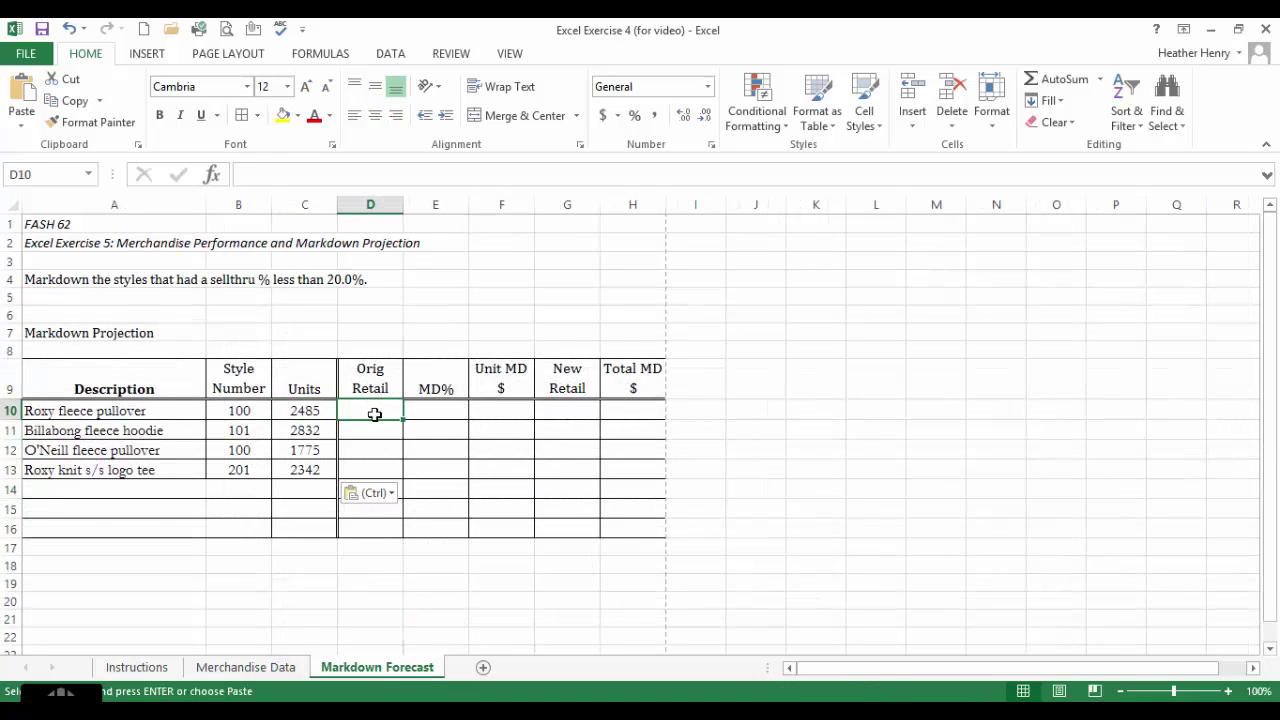
click(268, 668)
drag(333, 384, 340, 440)
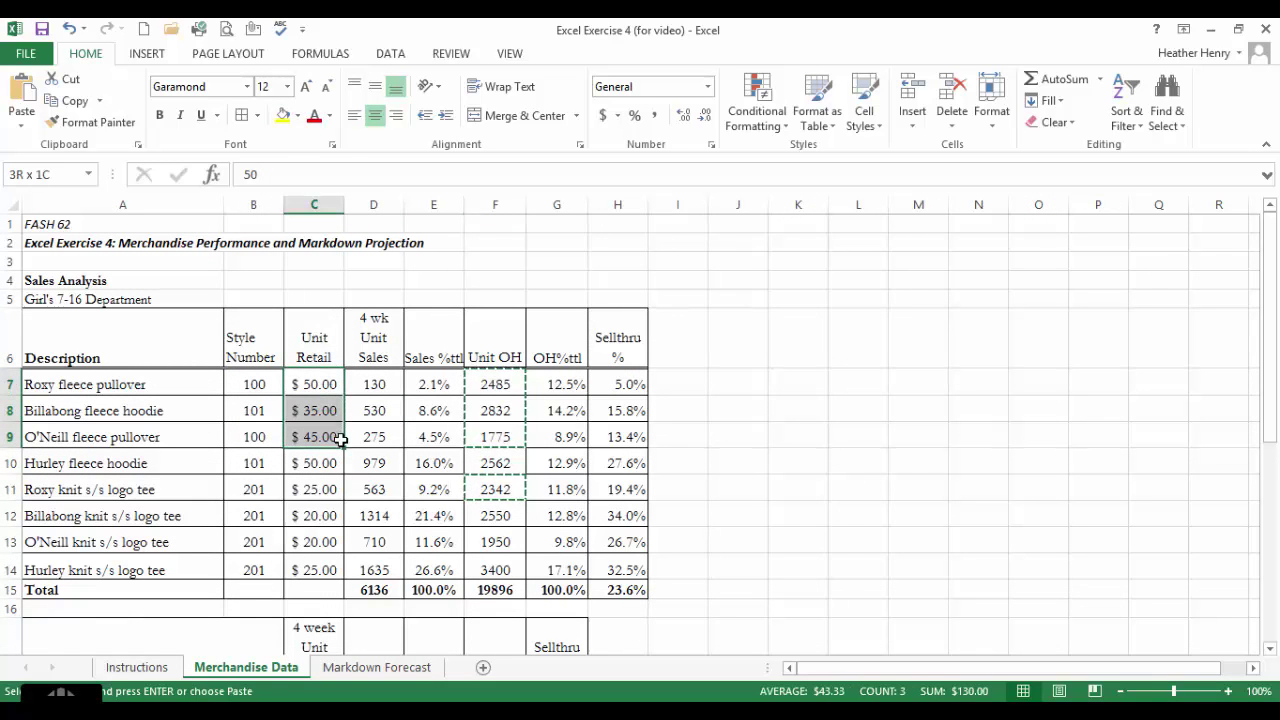
ctrl+click(336, 490)
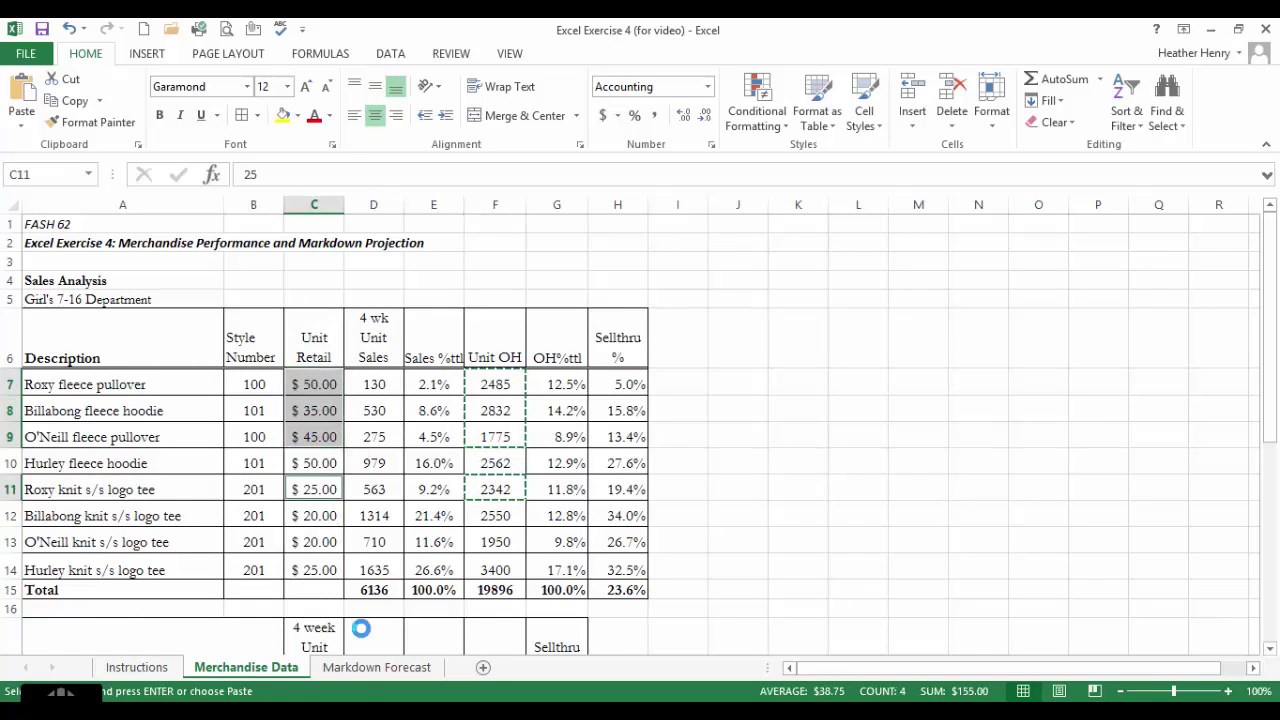
key(ctrl+c)
click(377, 667)
right_click(381, 409)
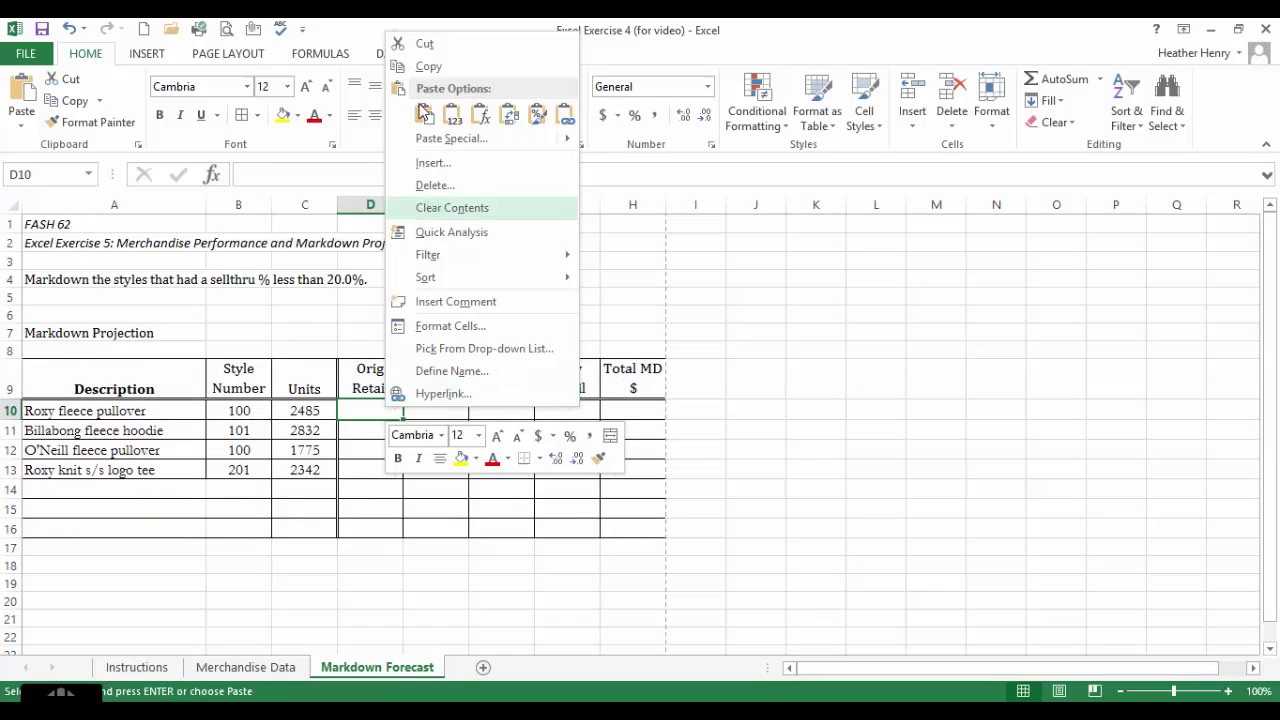
click(424, 113)
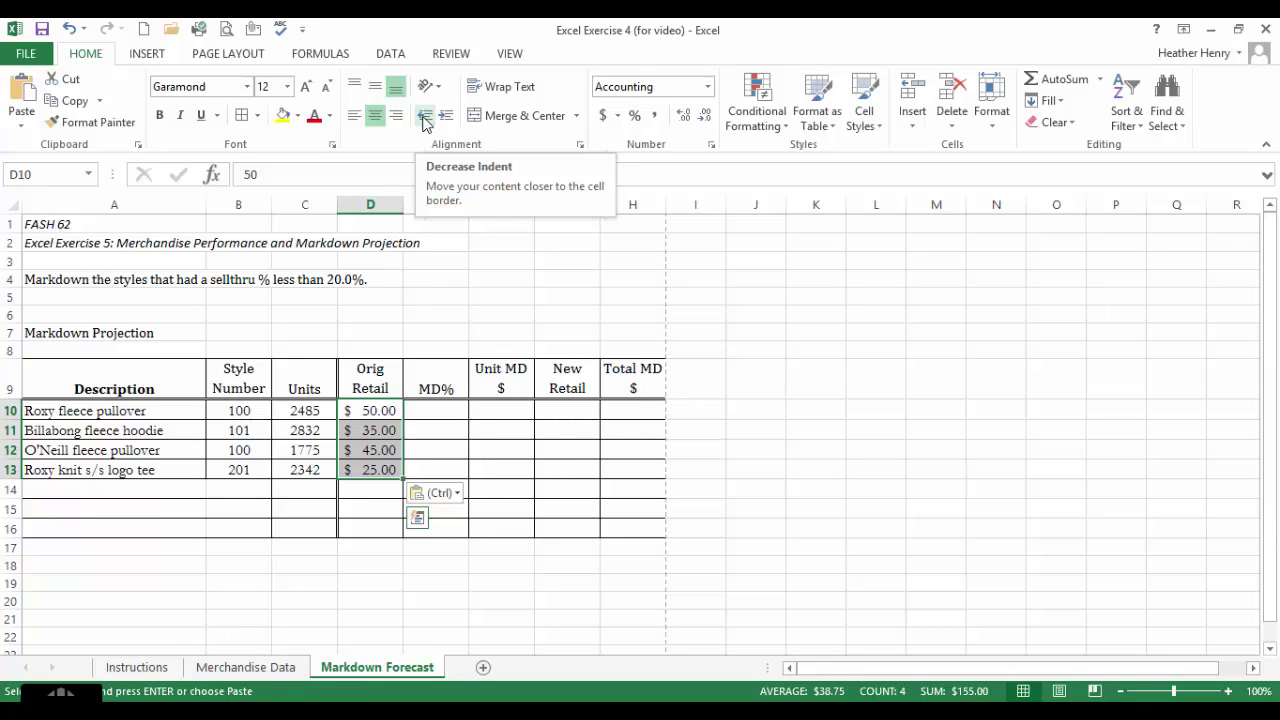
click(320, 410)
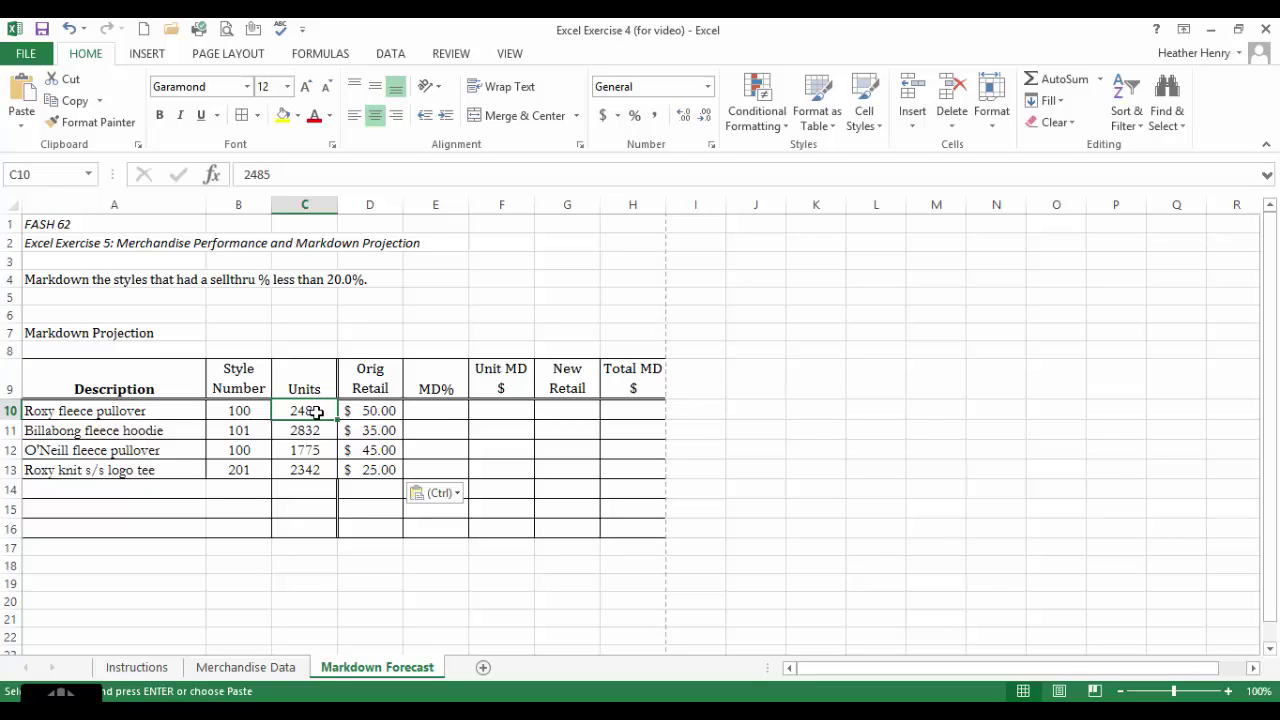
click(412, 410)
click(322, 408)
click(428, 426)
click(440, 398)
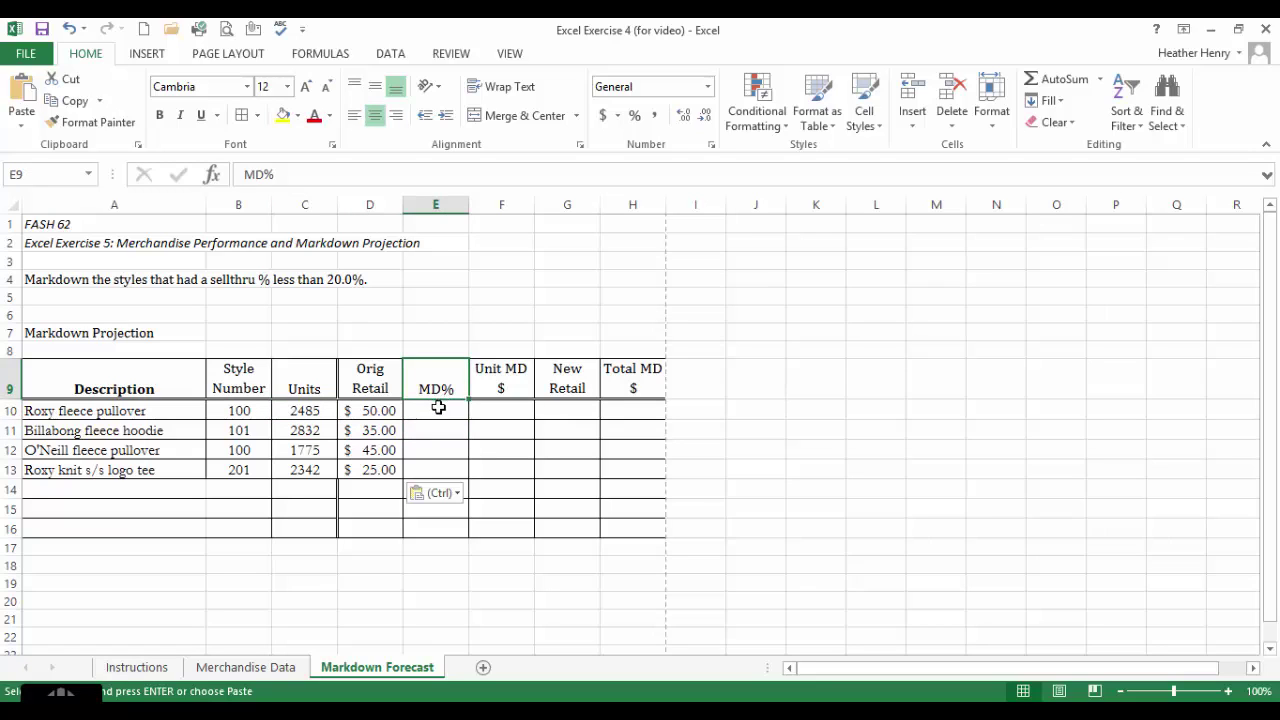
Step: Enter a 30% markdown in the MD% column at E10 and fill it down to E13
click(437, 410)
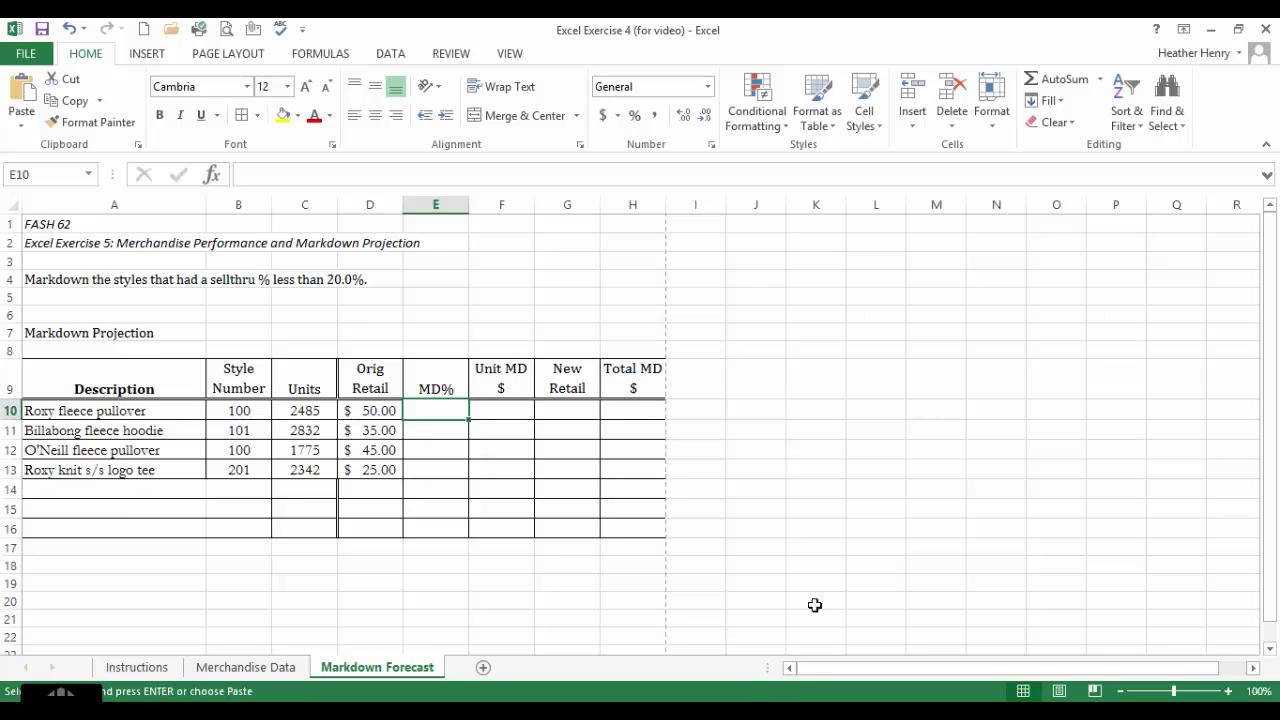
text(30%)
key(Return)
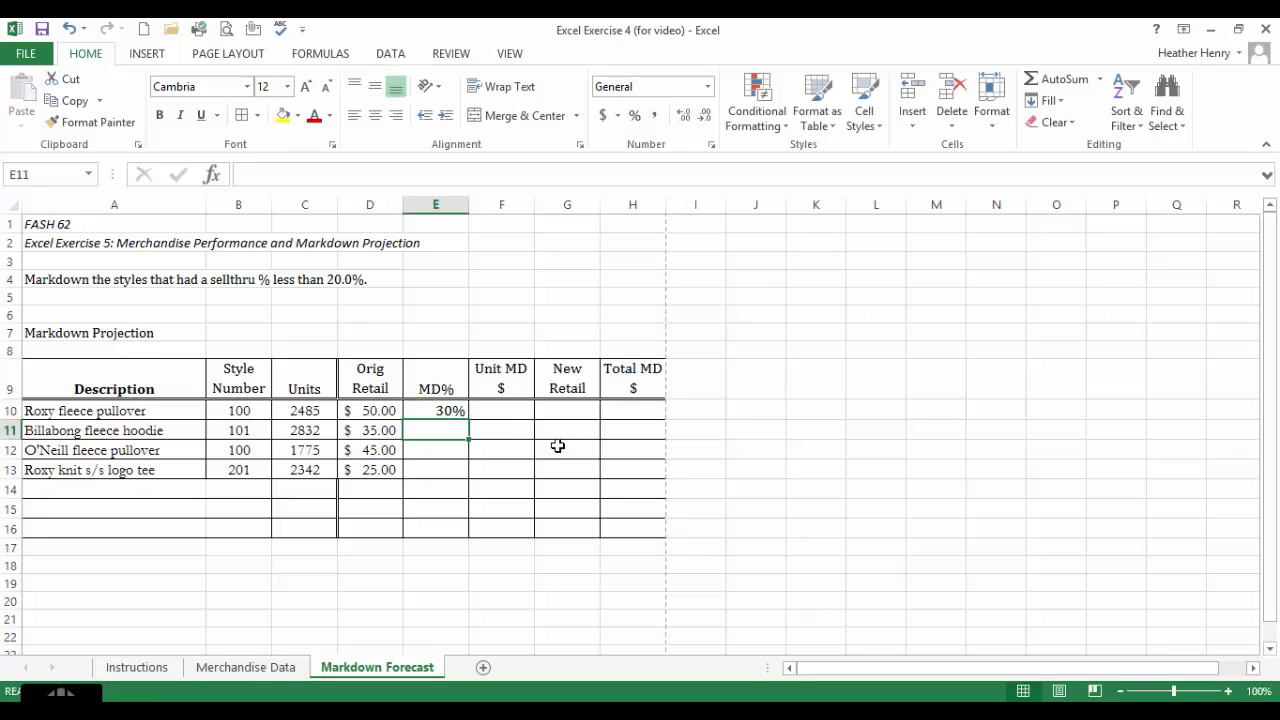
click(447, 408)
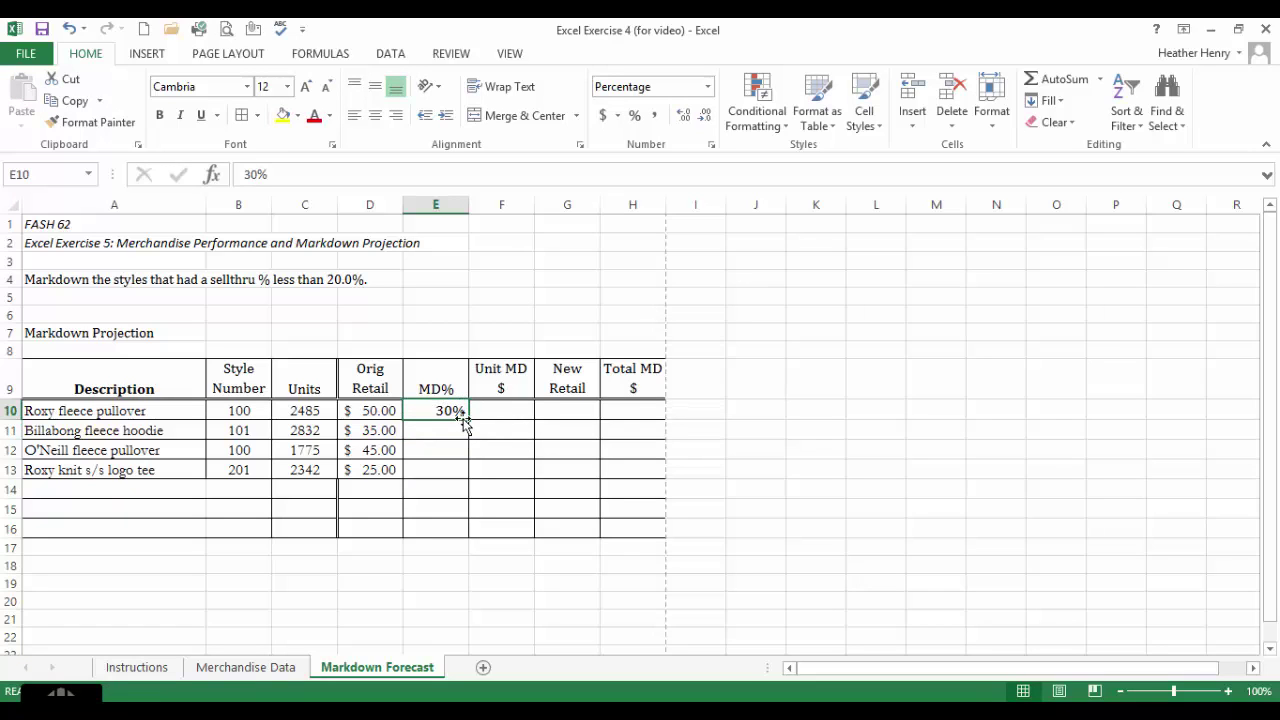
drag(469, 420, 470, 482)
click(469, 411)
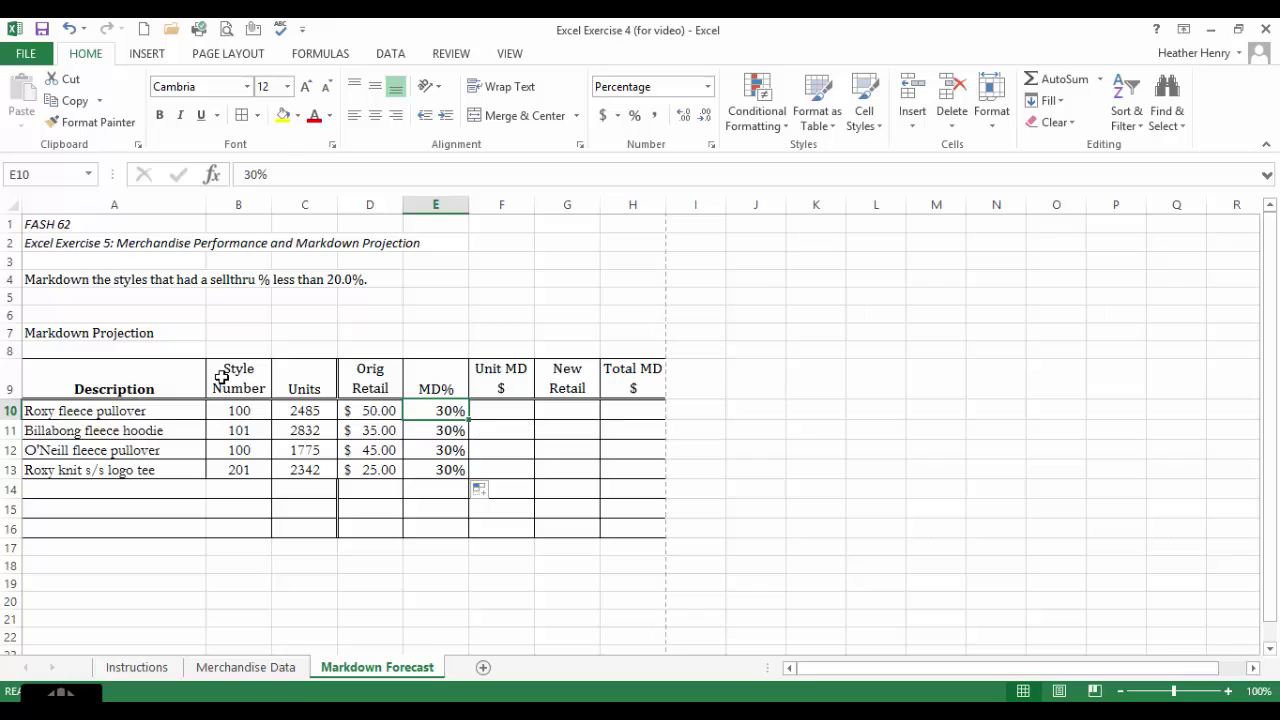
Step: Calculate the Roxy fleece pullover's Unit MD $ in F10 with the formula =D10*E10
click(491, 413)
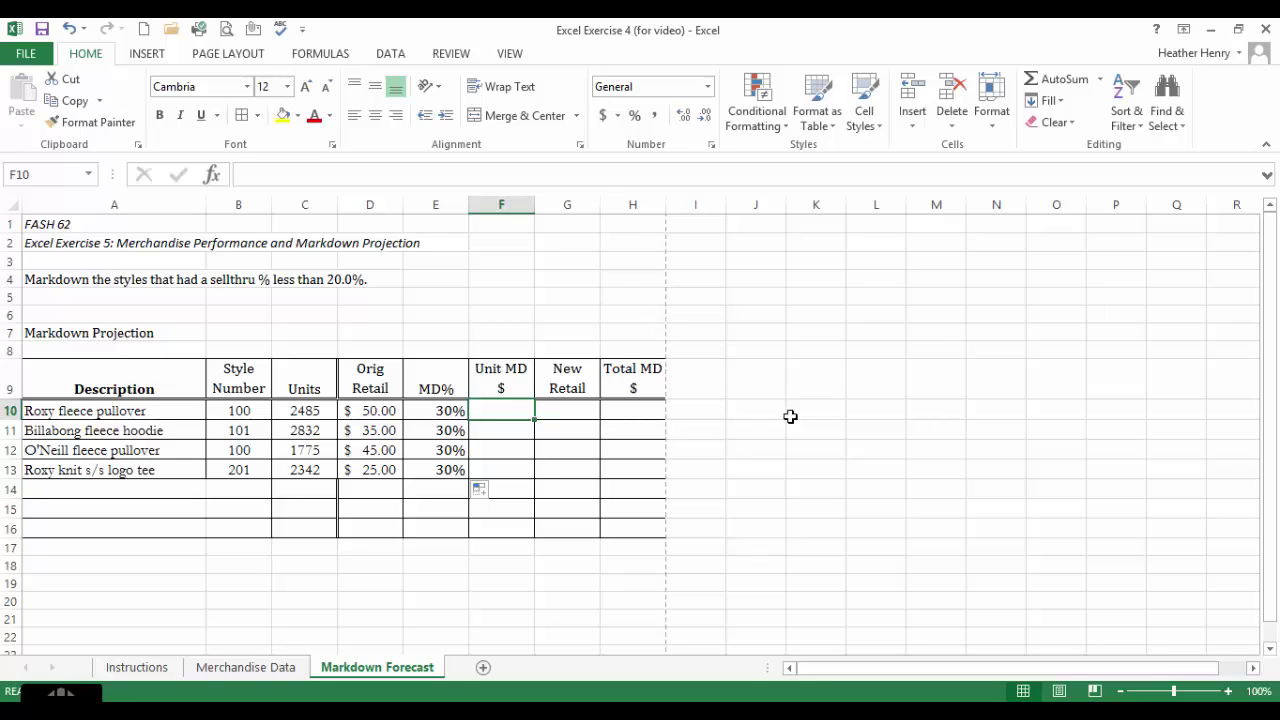
text(=)
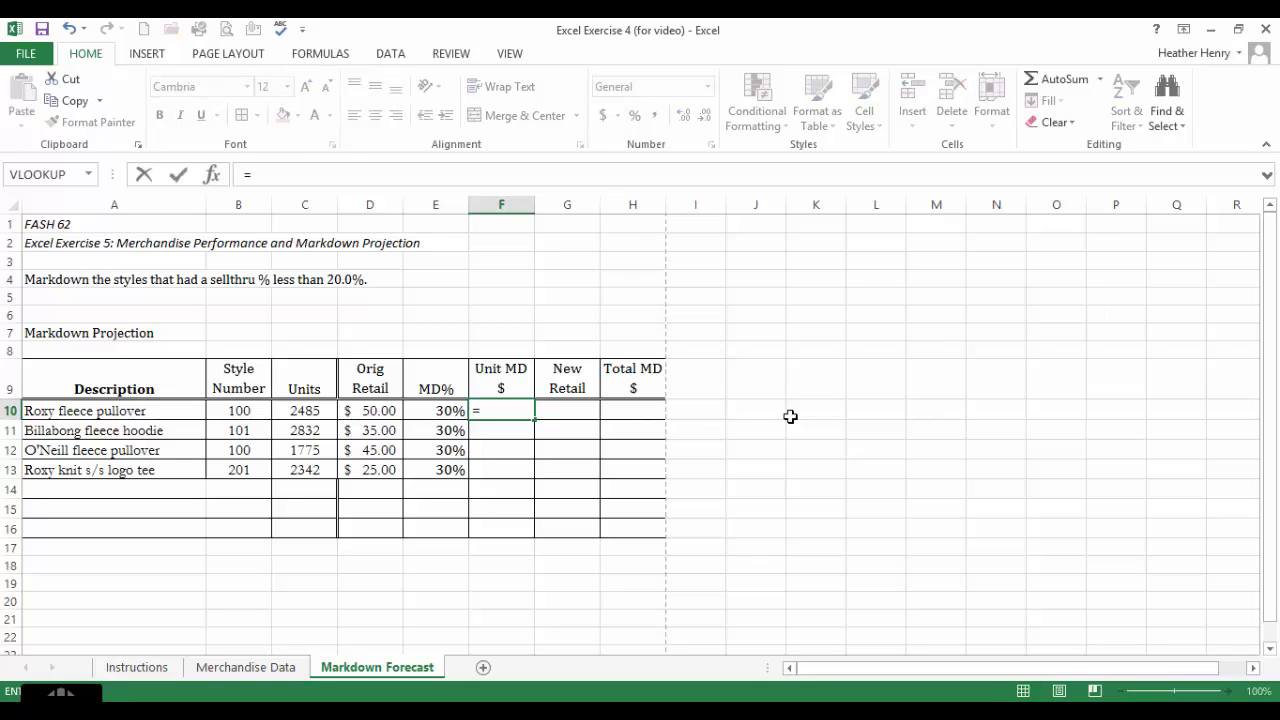
click(385, 407)
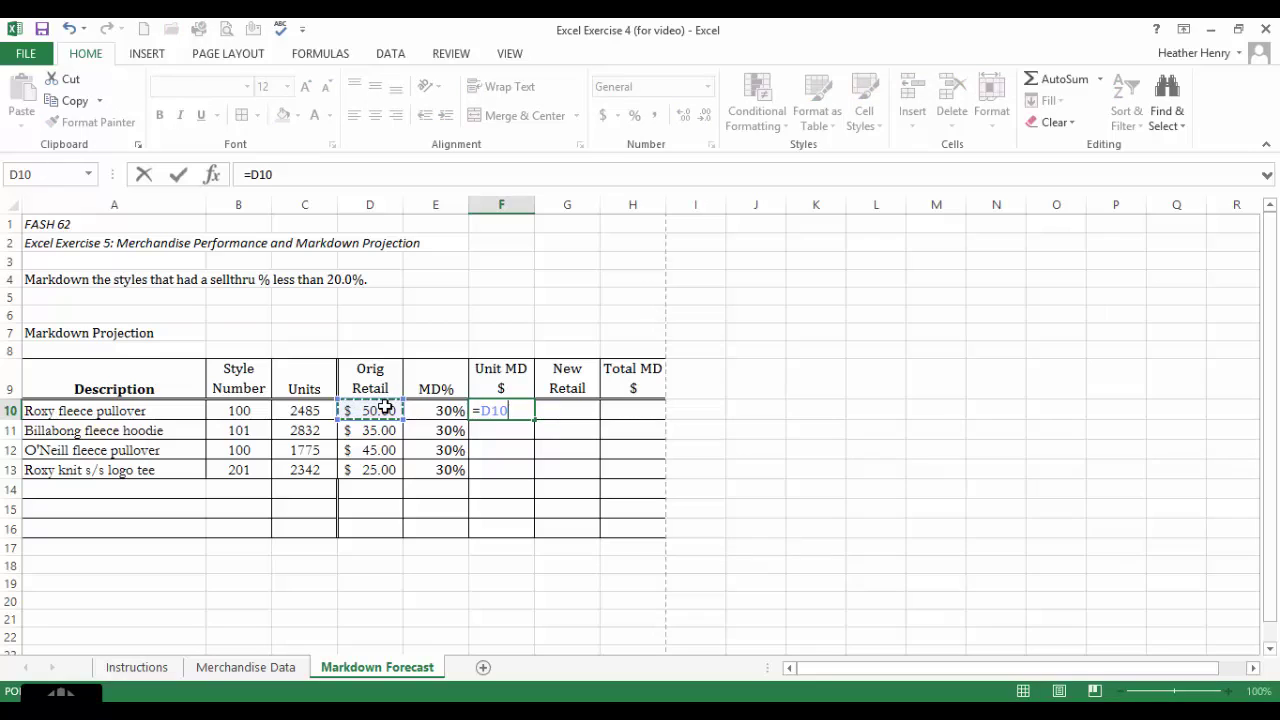
text(*)
click(429, 410)
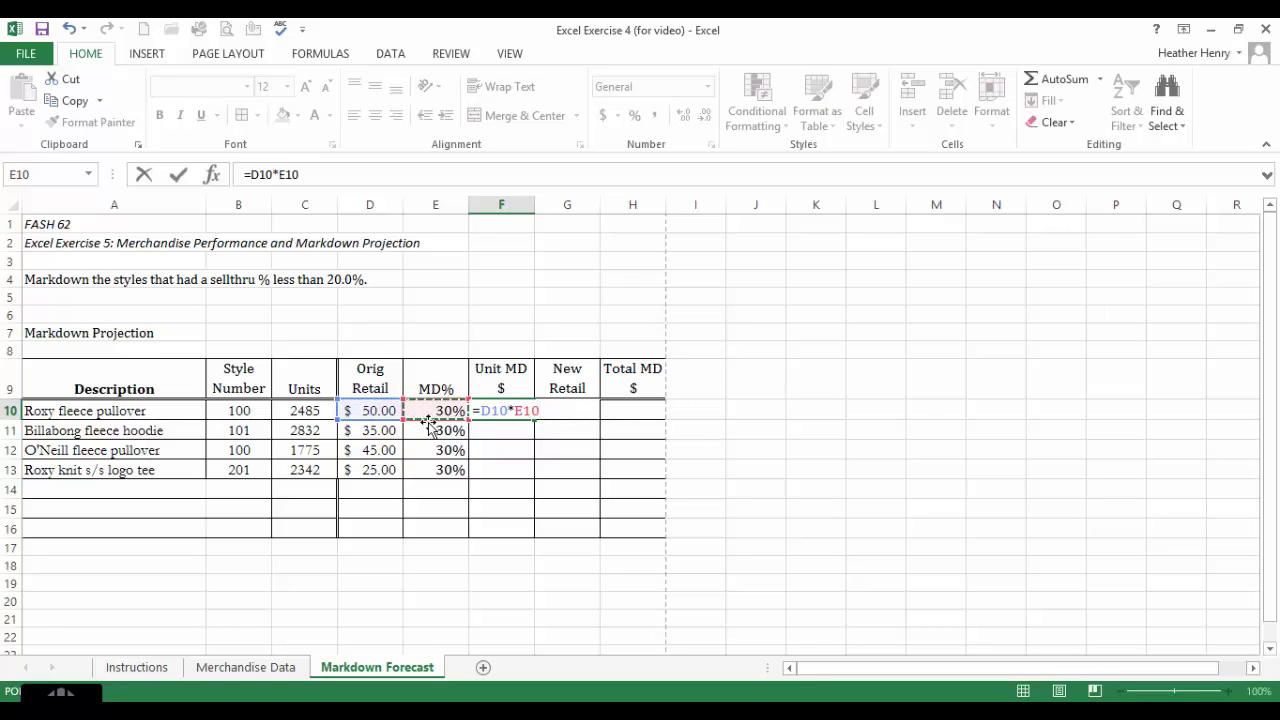
key(Return)
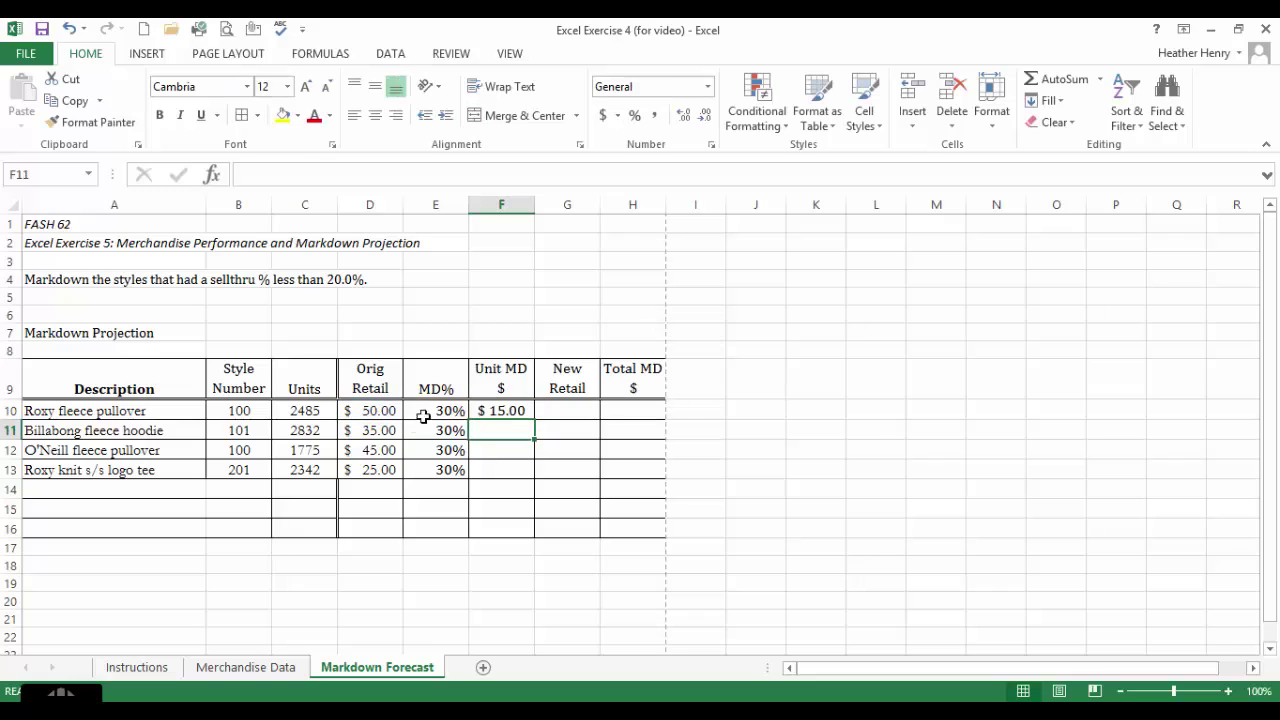
Step: Fill the Unit MD $ formula from F10 down to F13
click(497, 409)
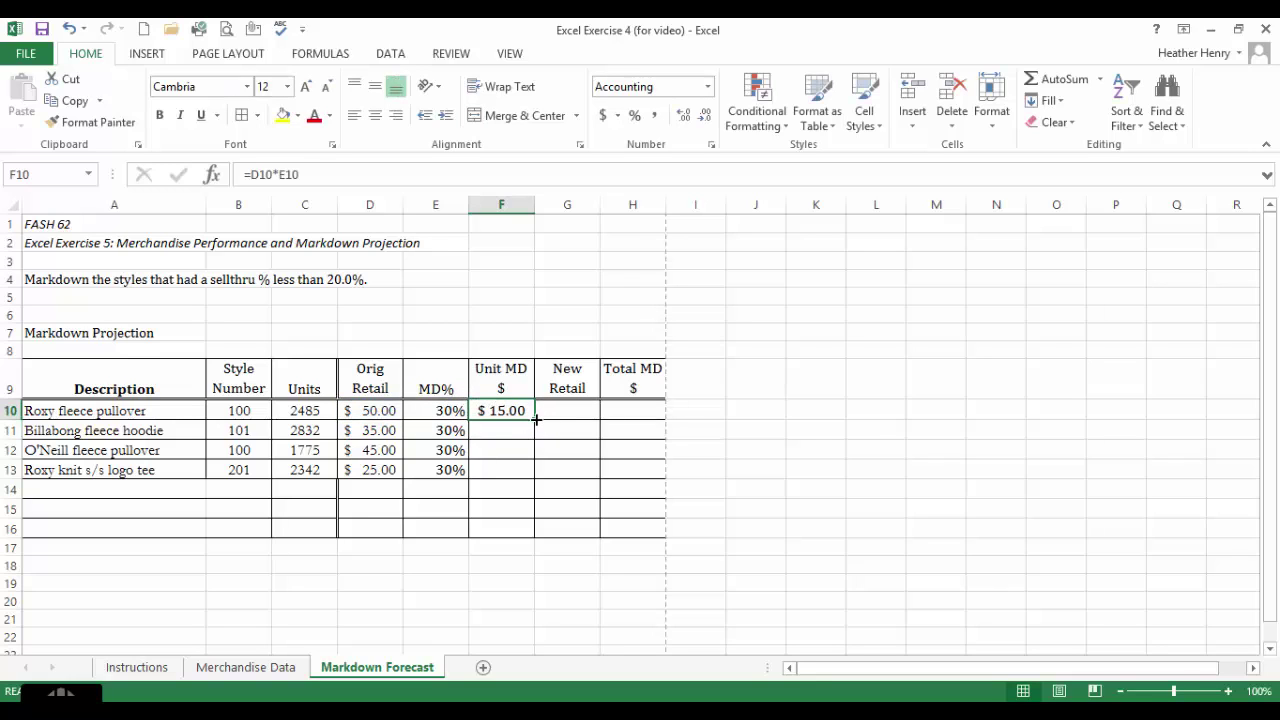
click(452, 408)
click(486, 410)
drag(536, 421, 545, 471)
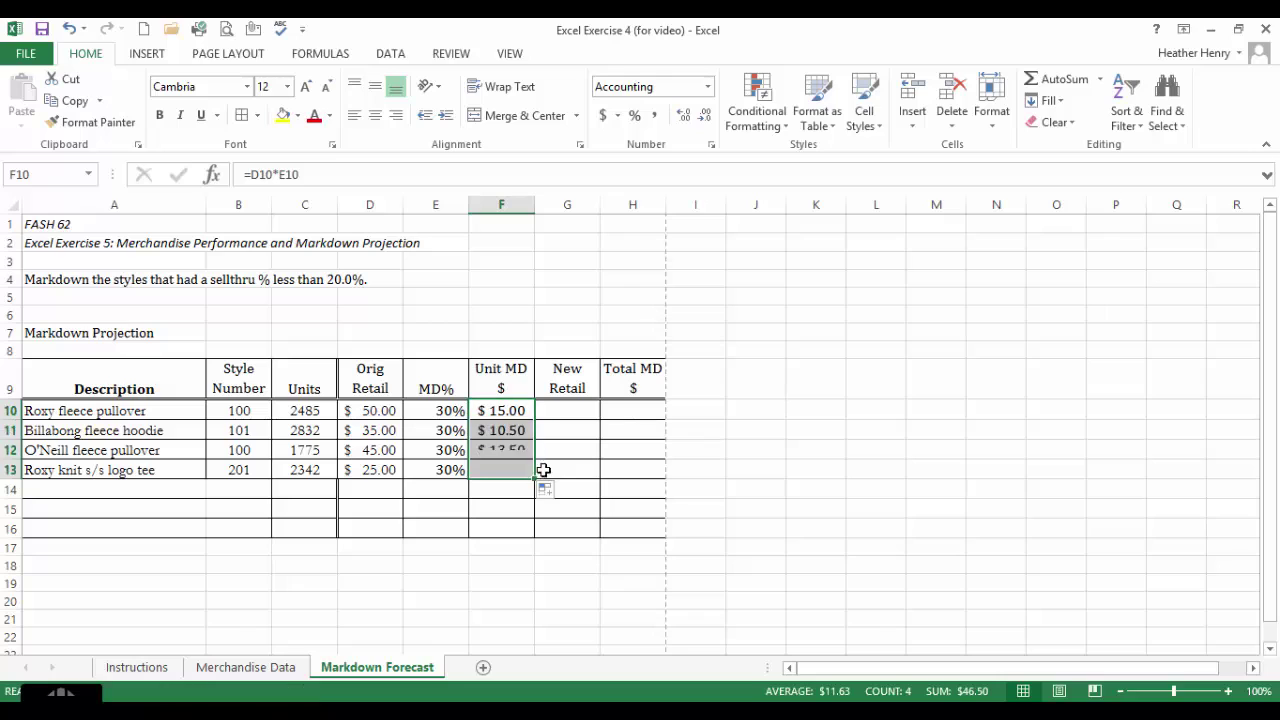
click(512, 432)
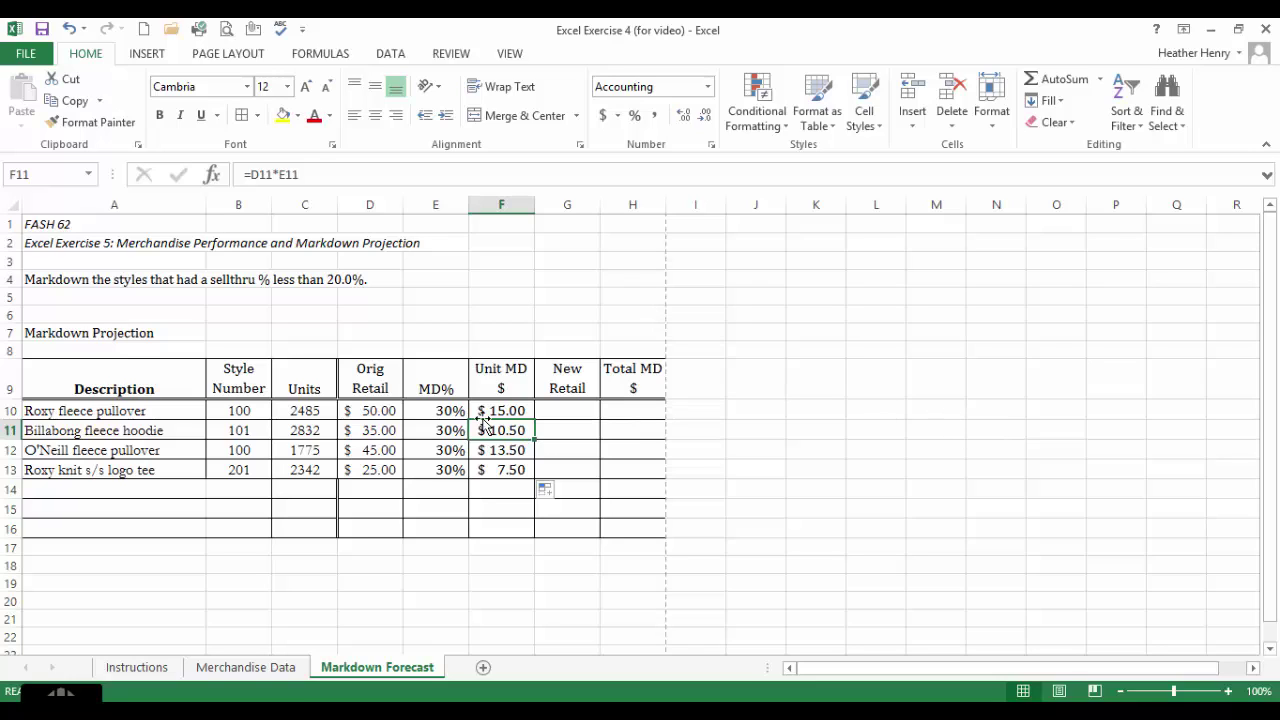
Step: Calculate the Roxy fleece pullover's New Retail in G10 with the formula =D10-F10
click(577, 408)
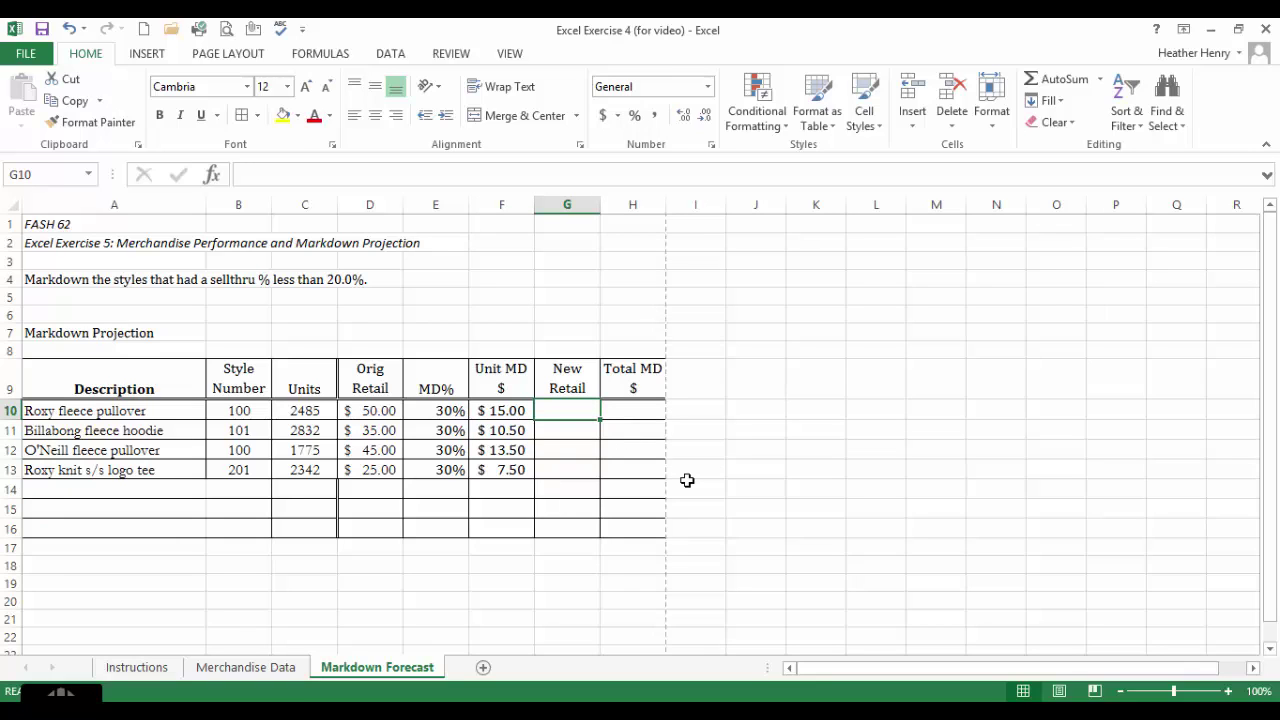
text(=)
click(364, 408)
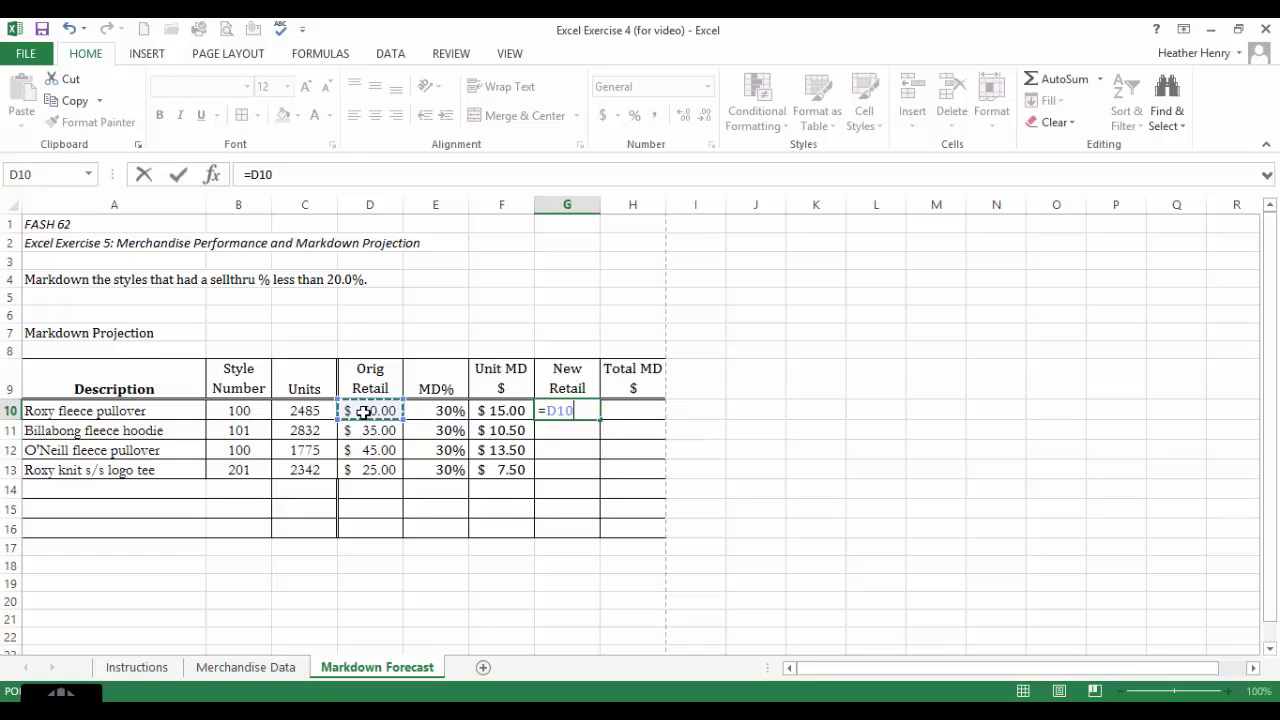
text(-)
click(521, 411)
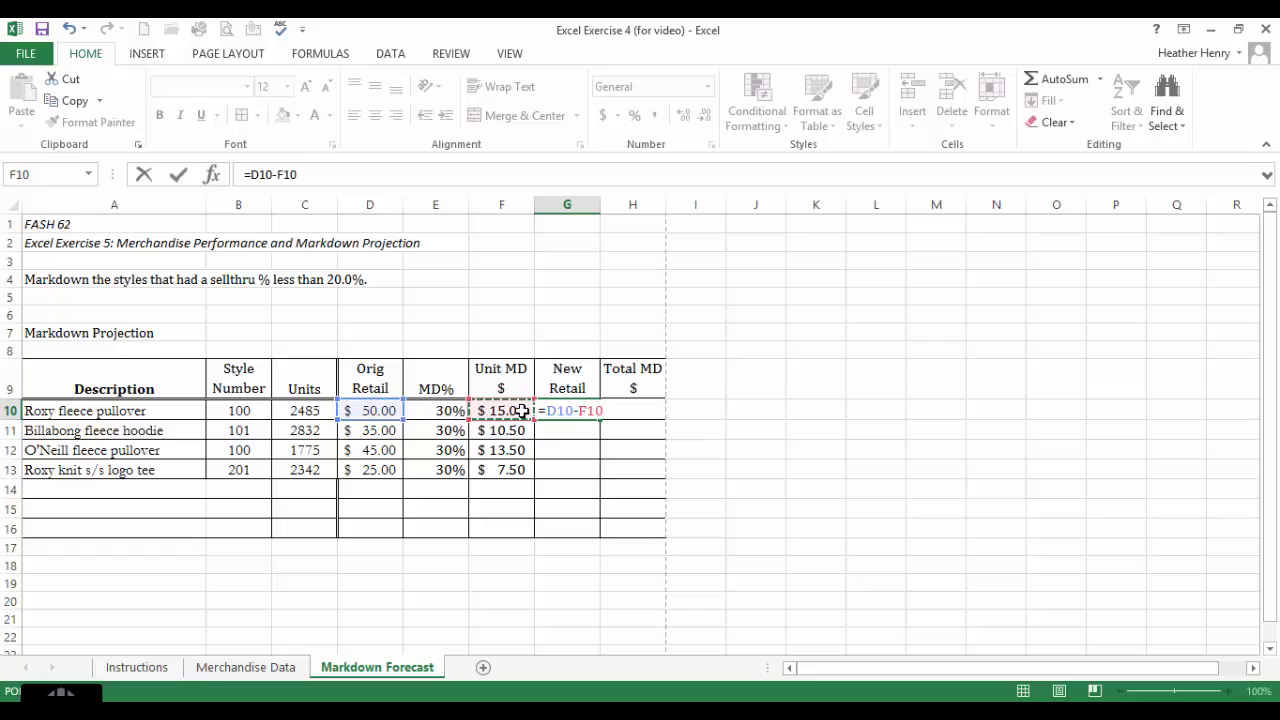
key(Return)
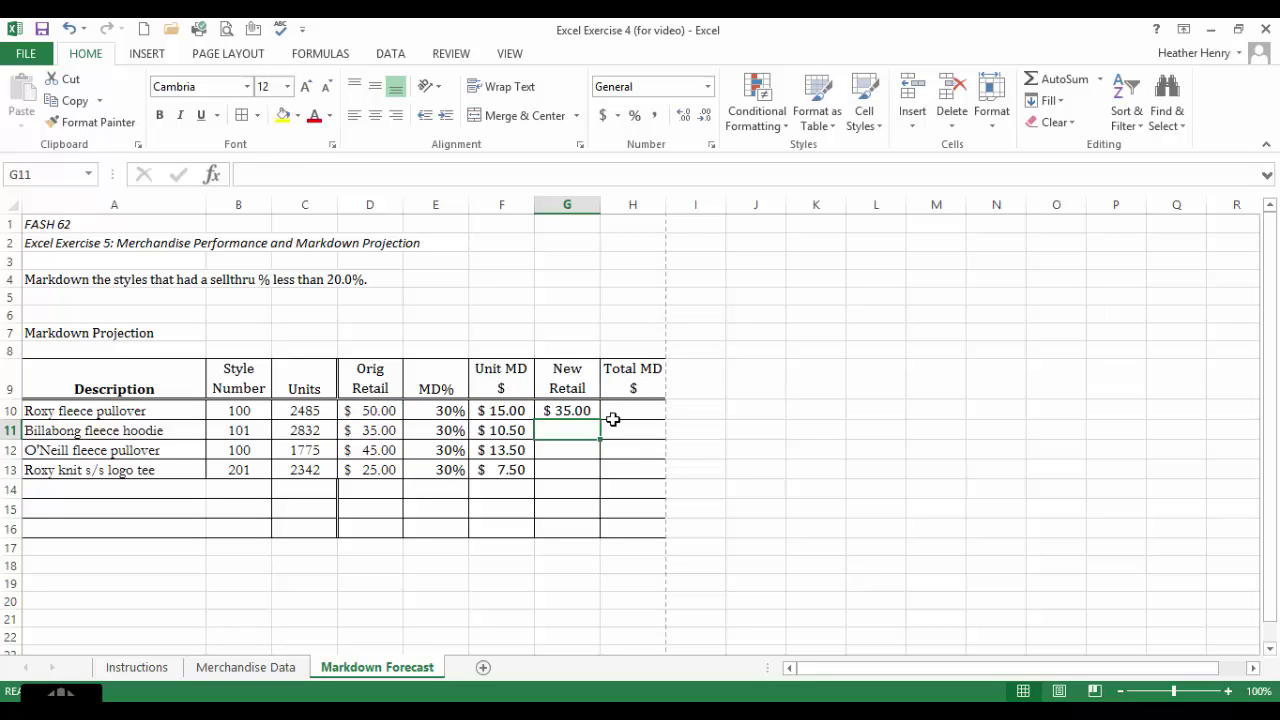
Step: Fill the New Retail formula from G10 down to G13
click(598, 411)
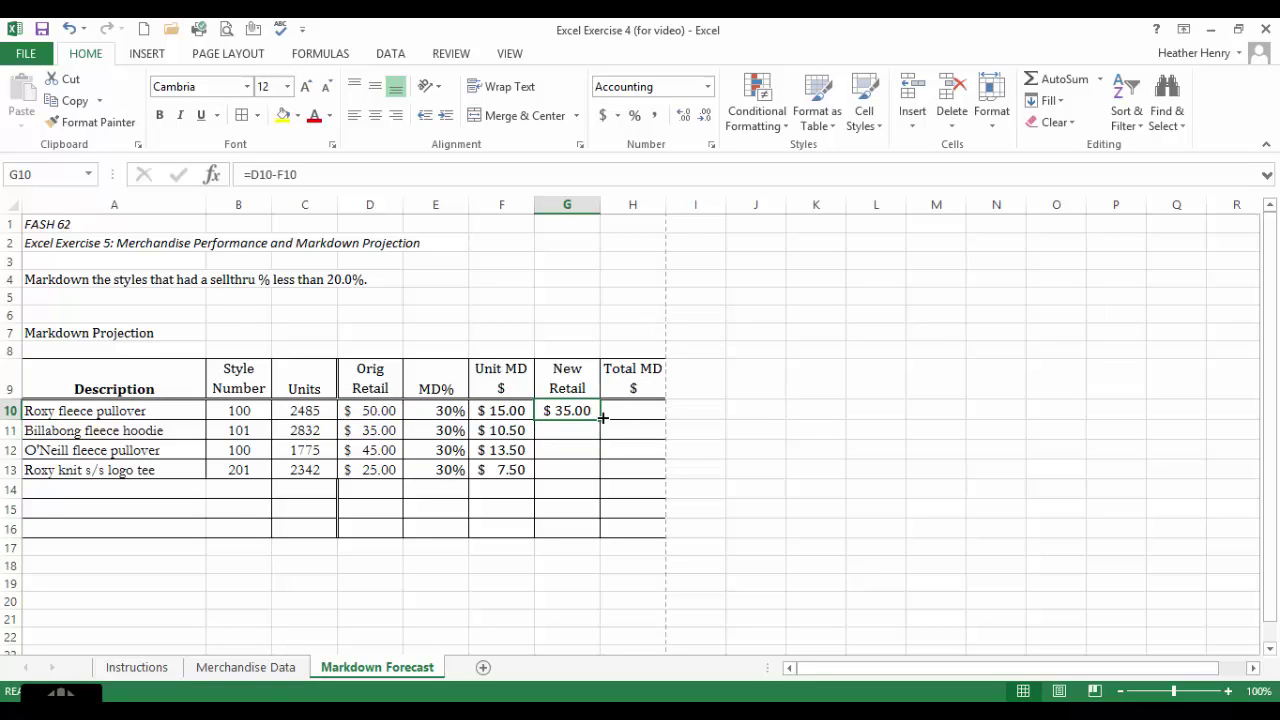
drag(603, 418, 598, 432)
click(598, 432)
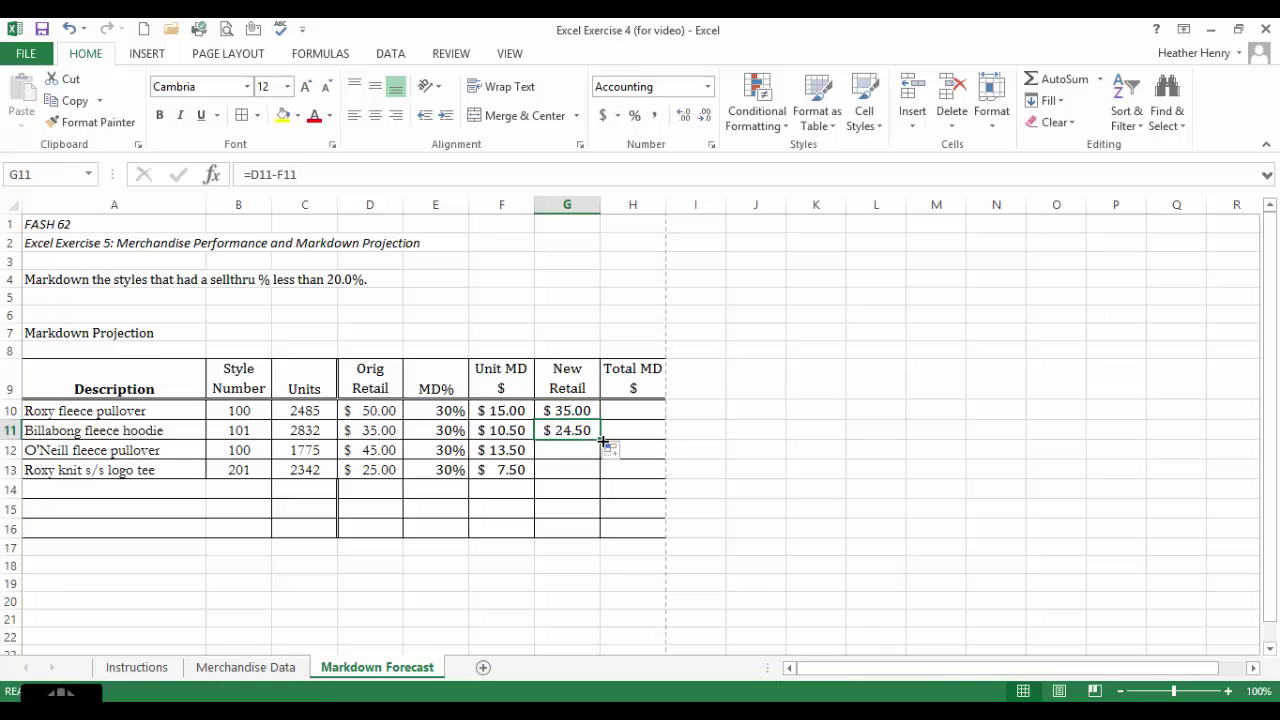
drag(603, 441, 605, 474)
click(597, 454)
click(572, 464)
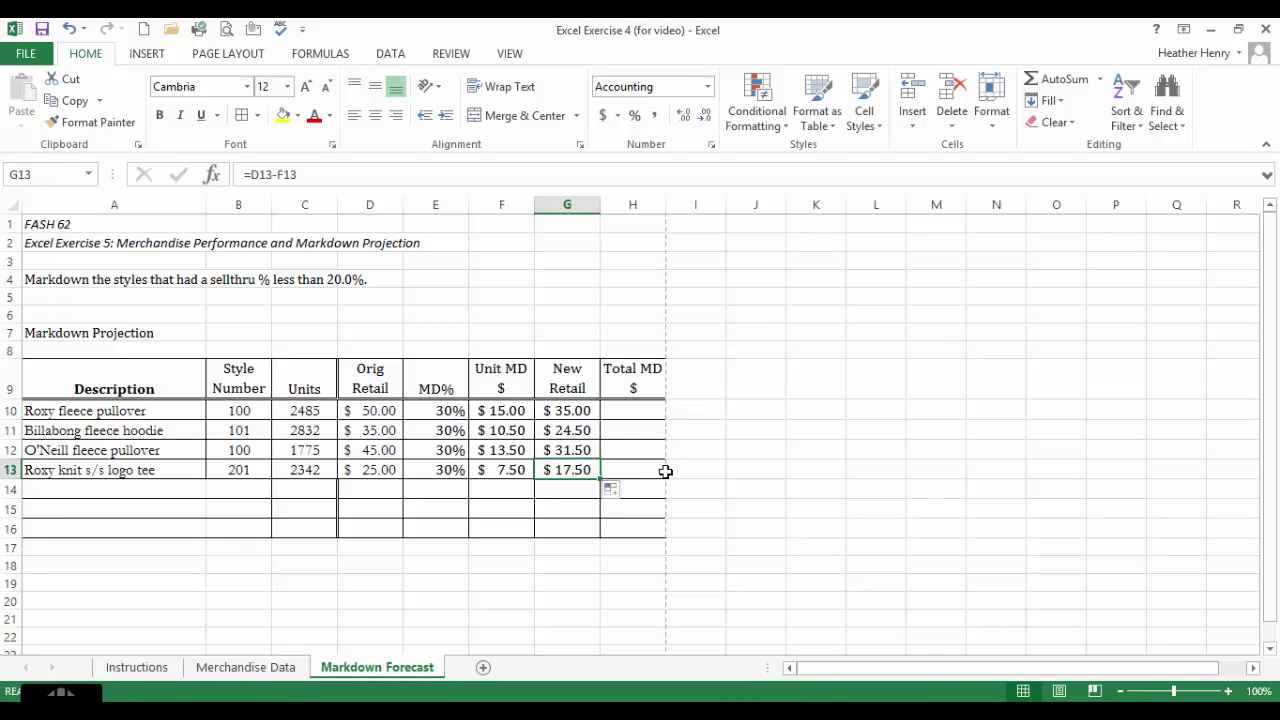
Step: Calculate the Roxy fleece pullover's Total MD $ in H10 with =C10*F10 and widen column H to fit its contents
click(650, 413)
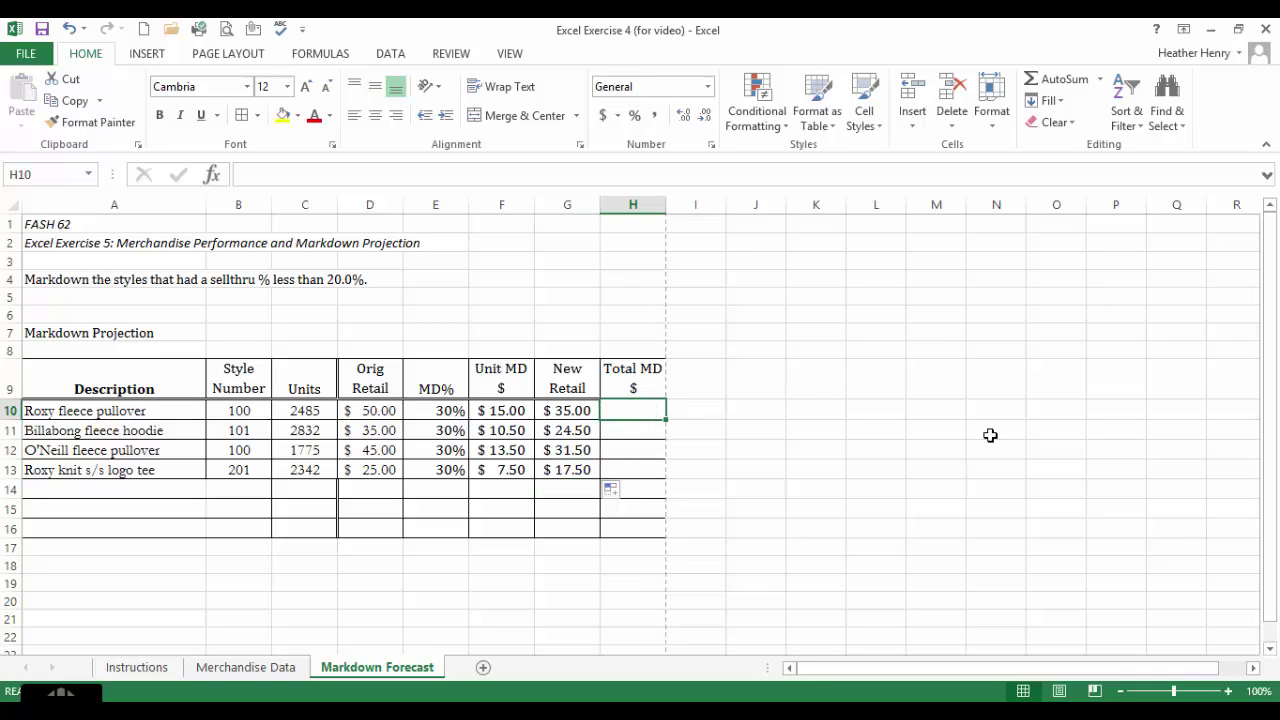
text(=)
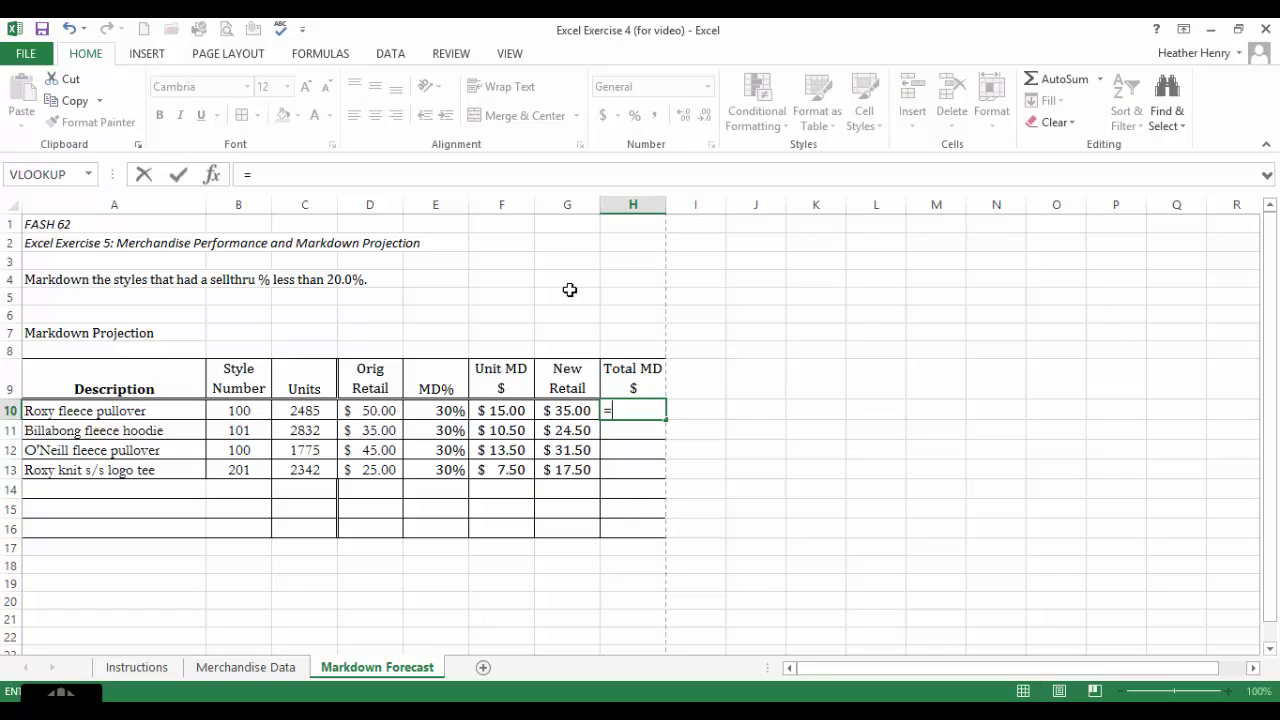
click(316, 411)
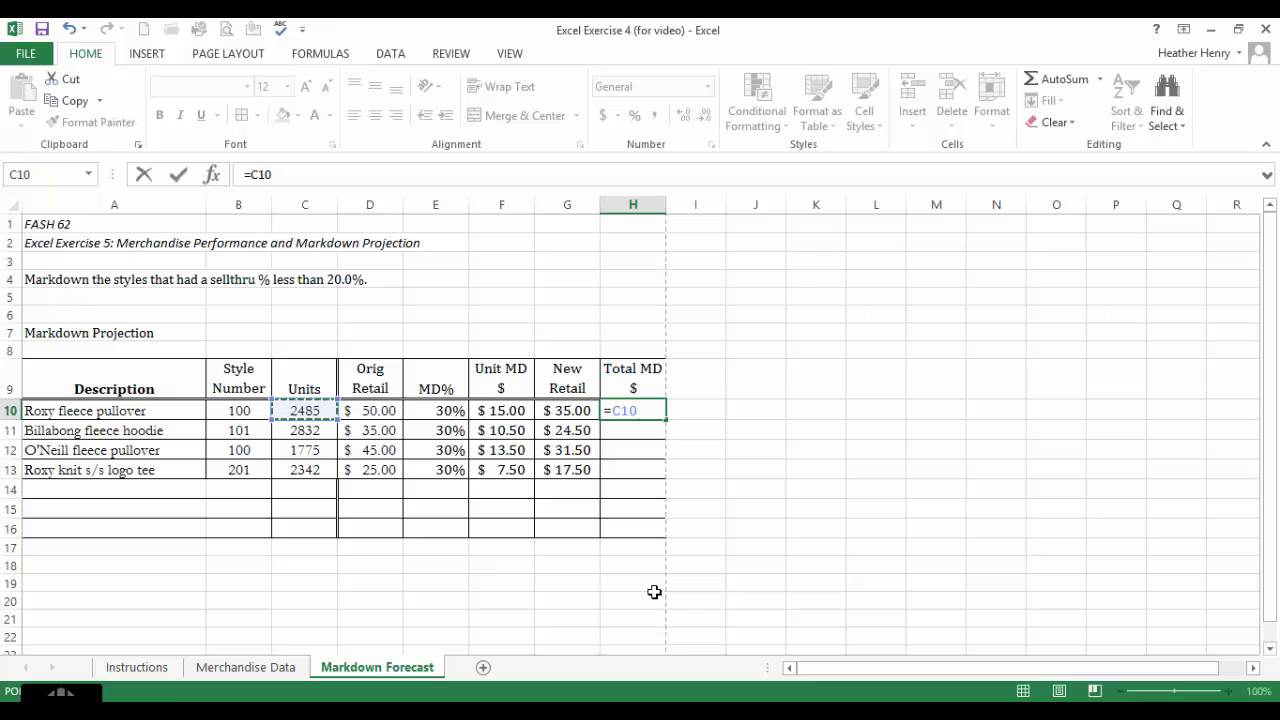
text(*)
click(521, 412)
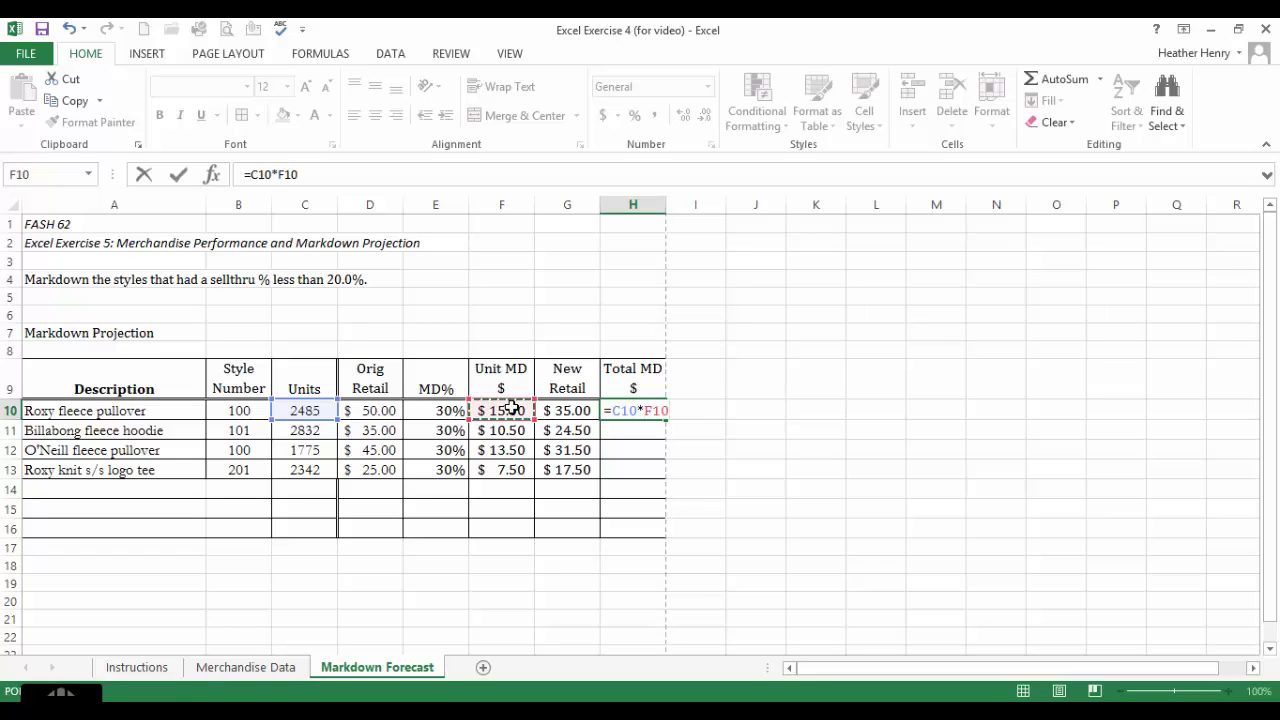
key(Return)
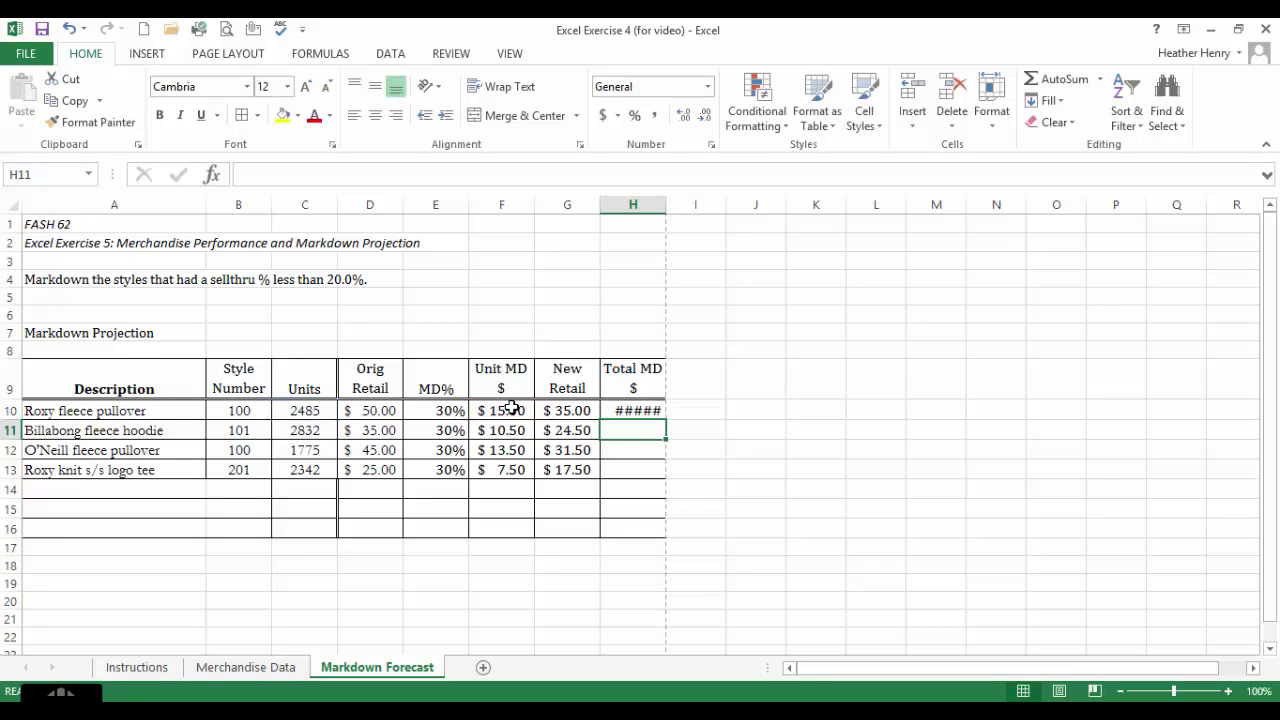
double_click(672, 201)
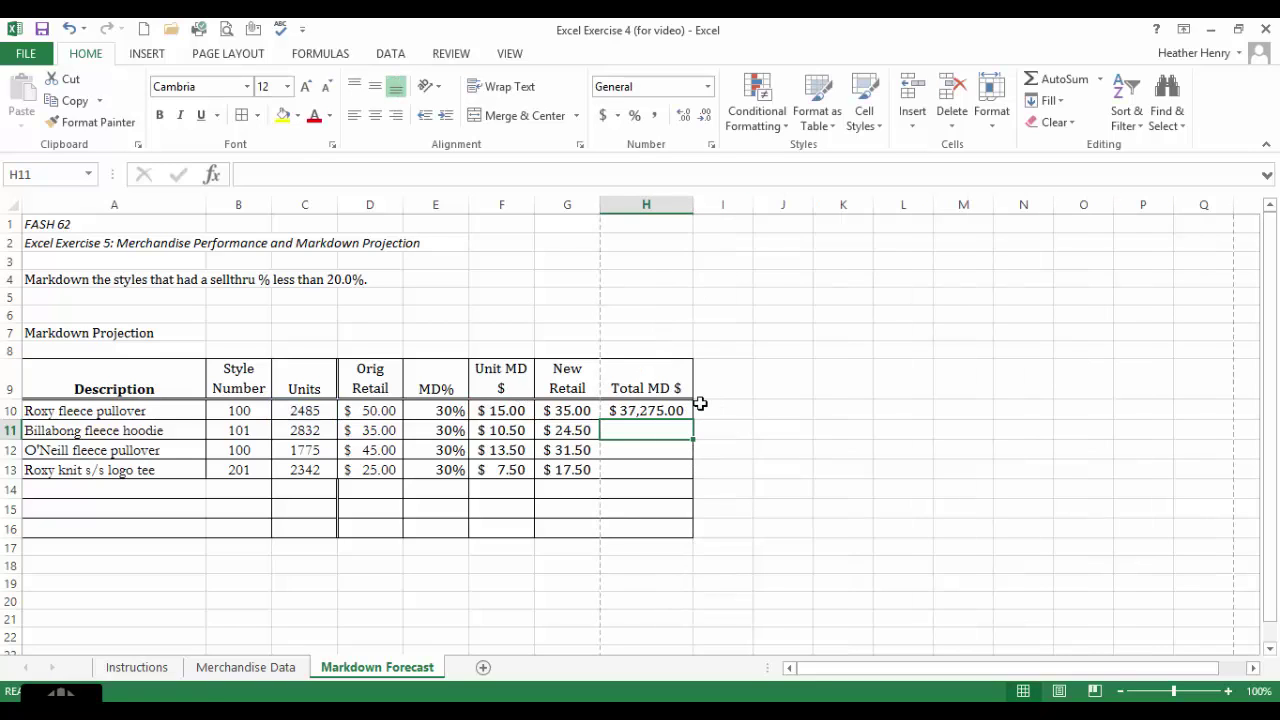
Step: Fill the Total MD $ formula from H10 down to H13
click(692, 410)
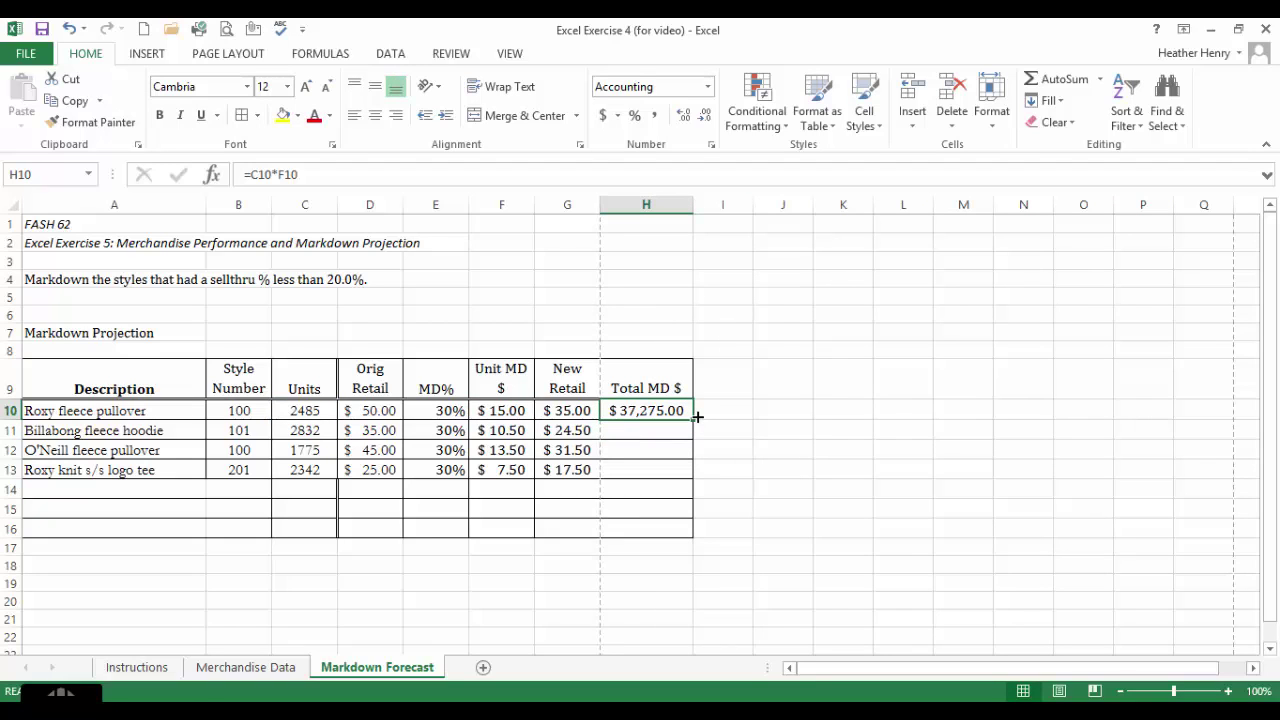
drag(697, 416, 680, 485)
click(685, 470)
Step: Format the Total MD $ values H10:H13 with no decimal places and narrow column H to fit them
click(675, 413)
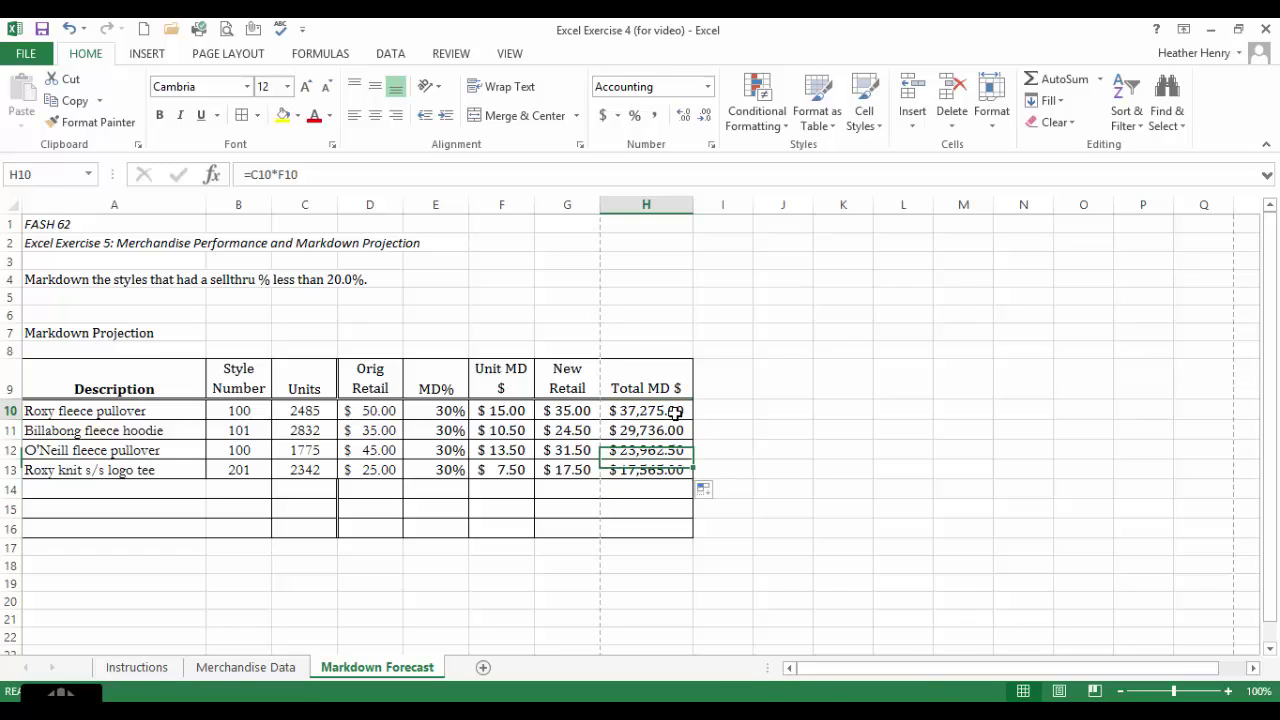
drag(675, 413, 668, 472)
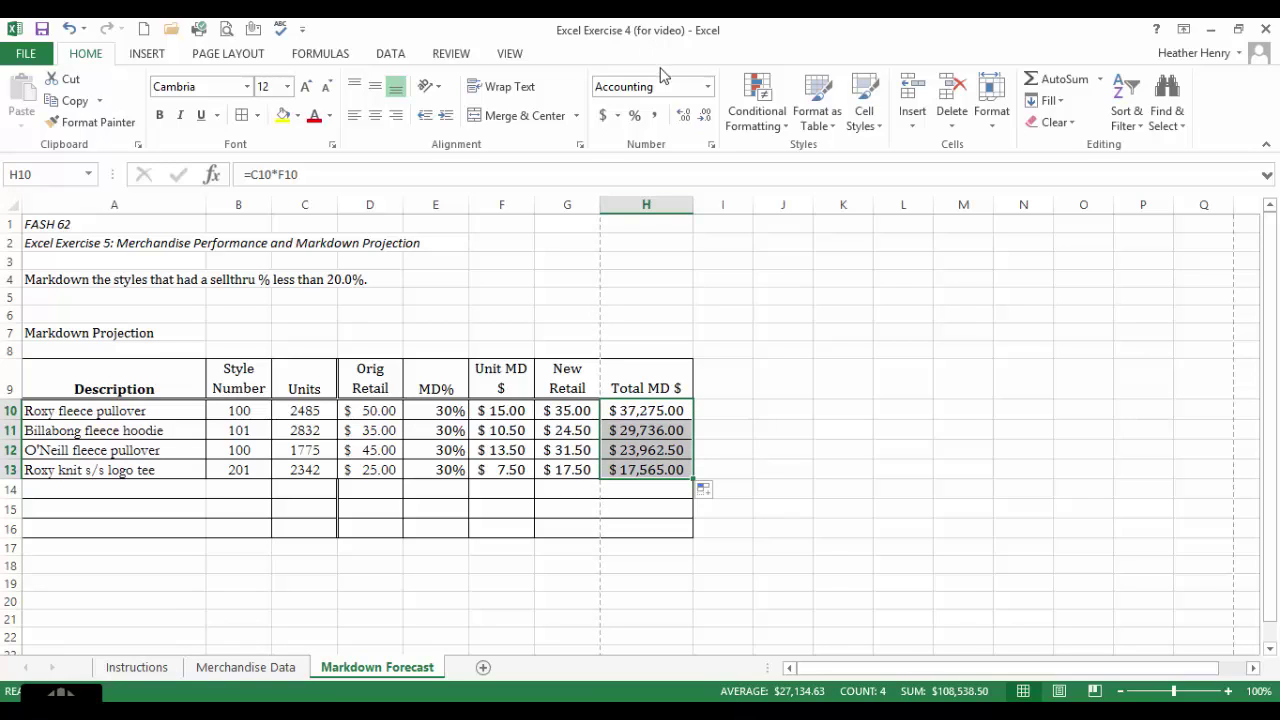
click(708, 116)
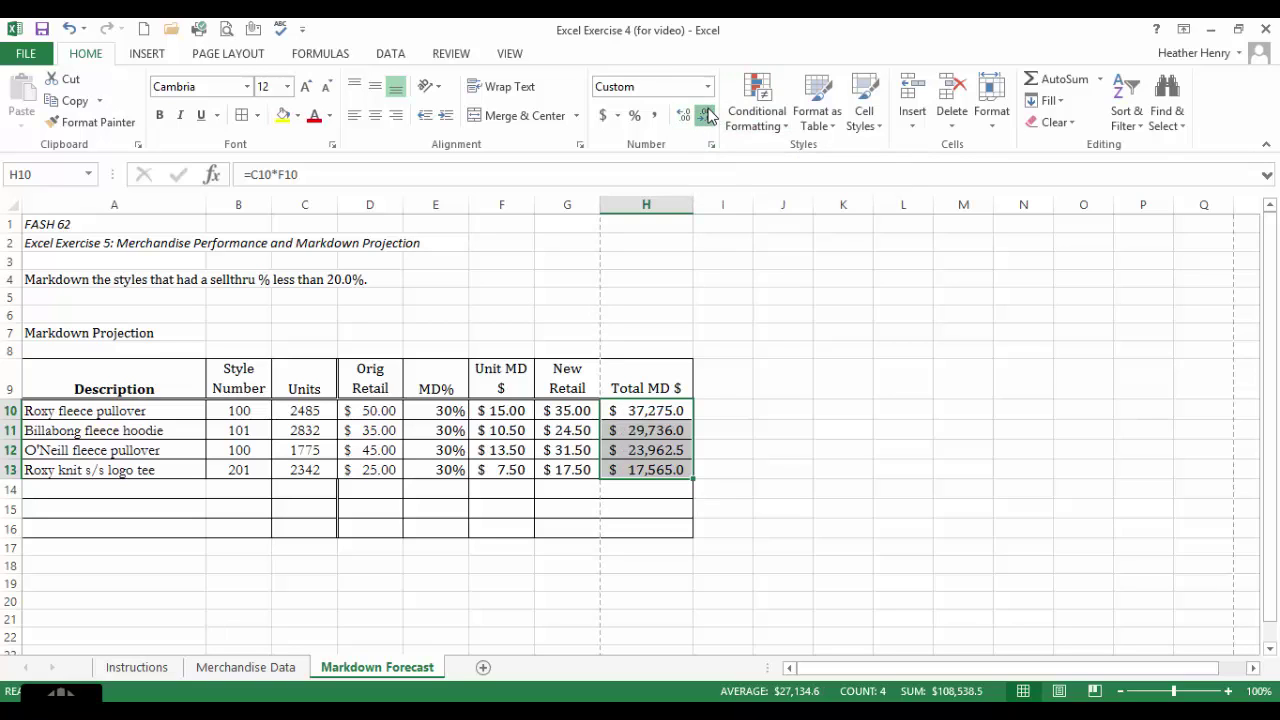
click(708, 116)
click(712, 226)
drag(694, 204, 680, 204)
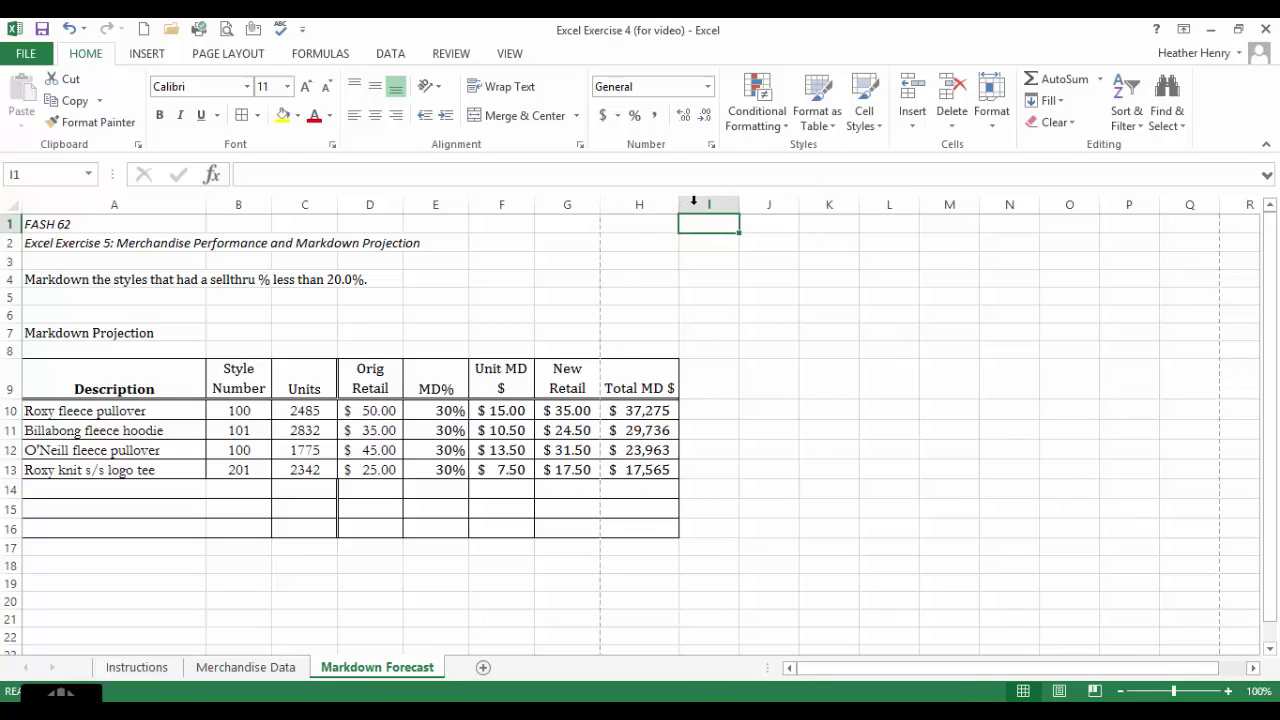
Step: Review the Total MD $ formulas in H10 to H12, including the cell references used for the O'Neill fleece pullover
click(637, 421)
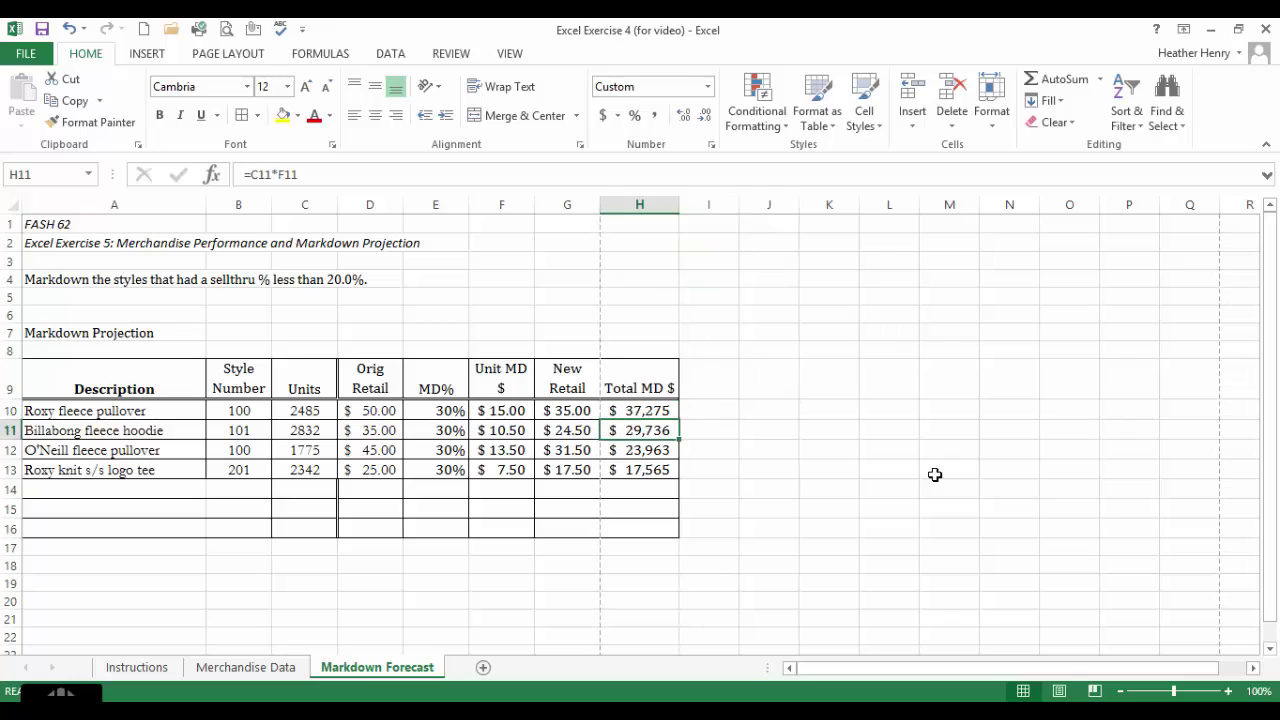
key(Up)
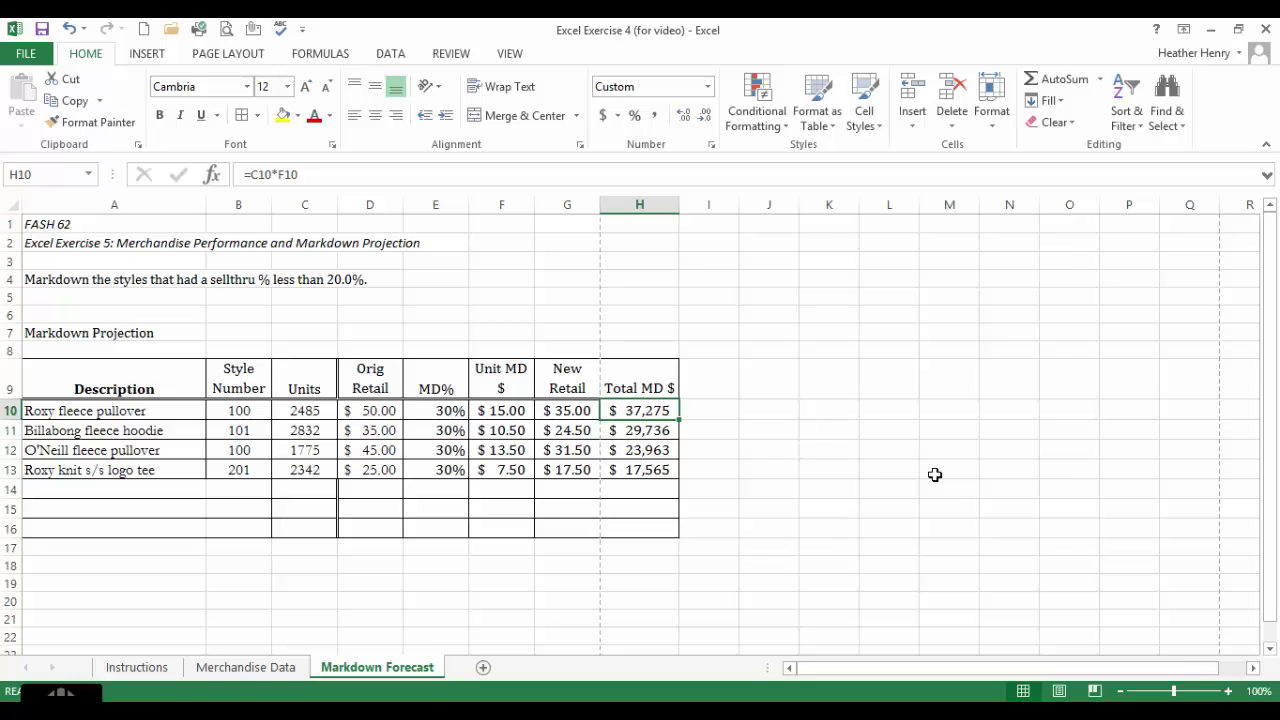
key(Down)
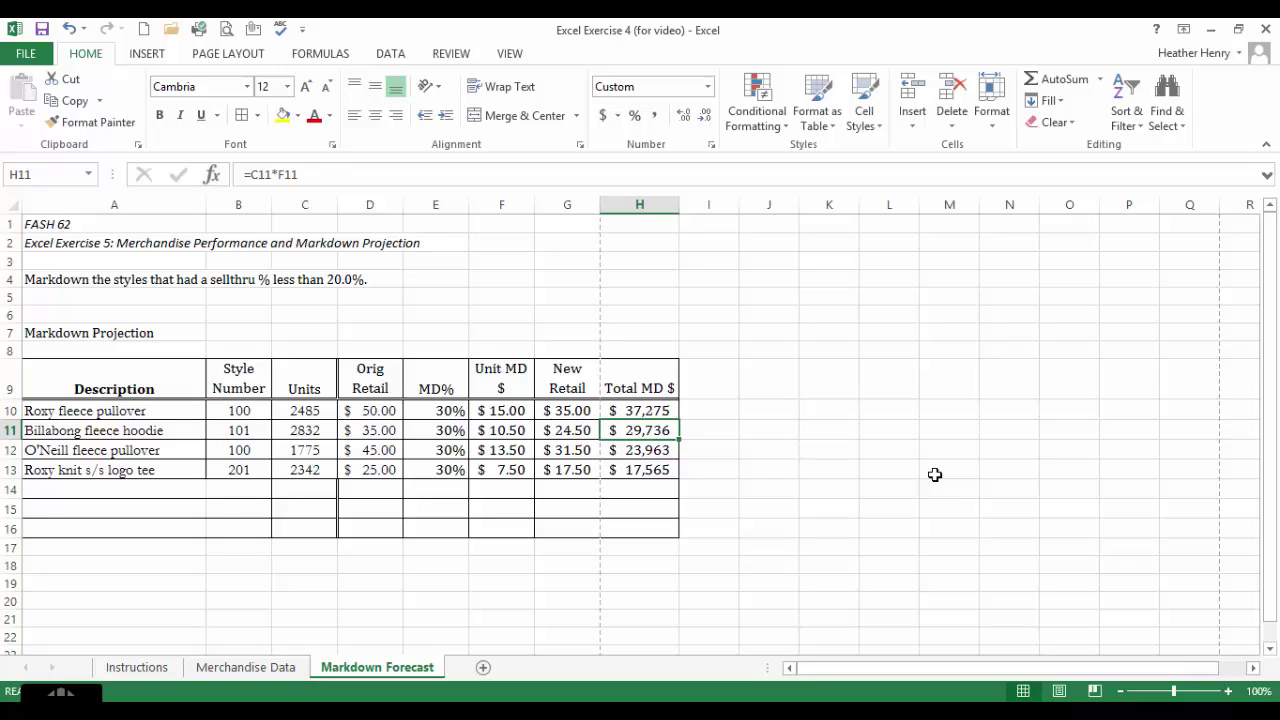
key(Down)
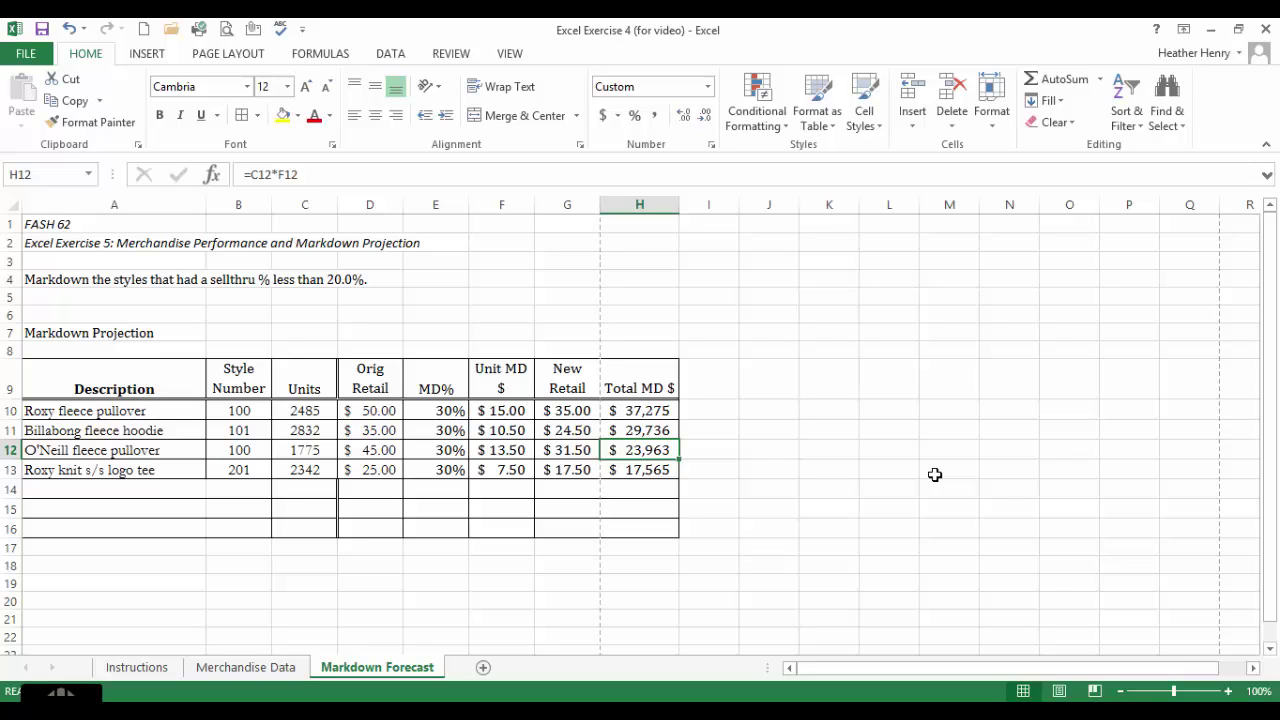
key(F2)
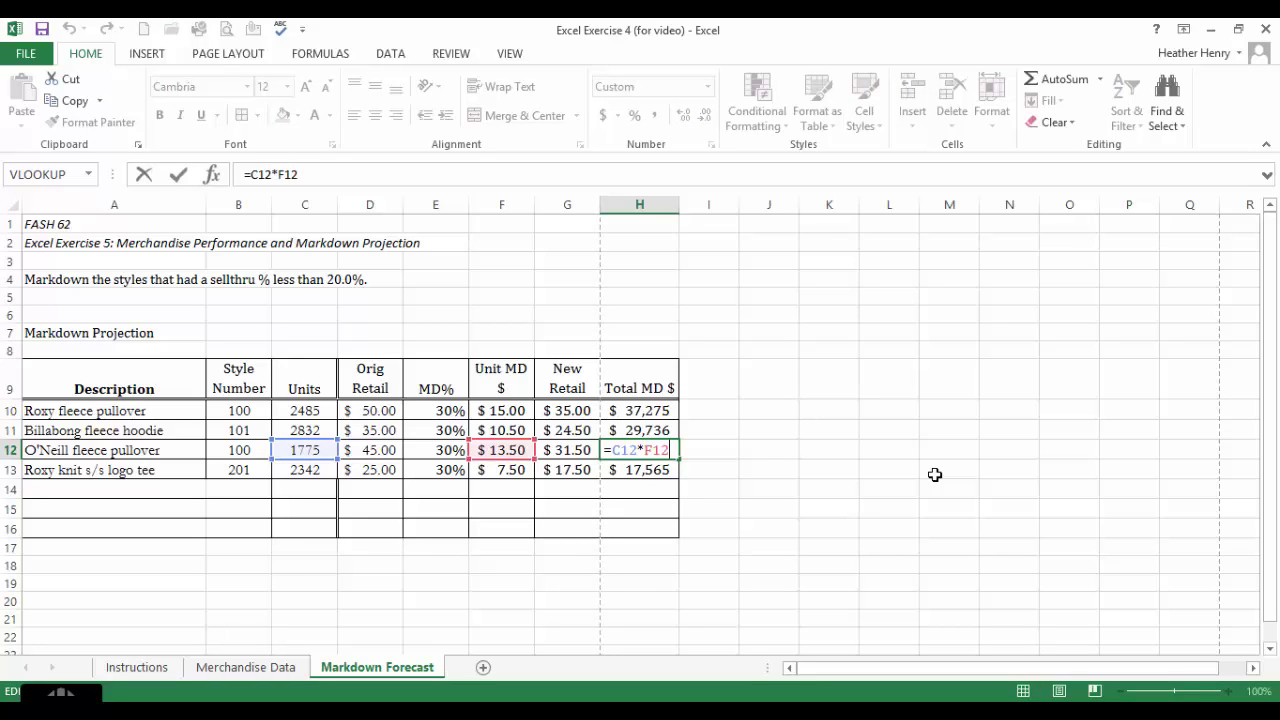
key(Return)
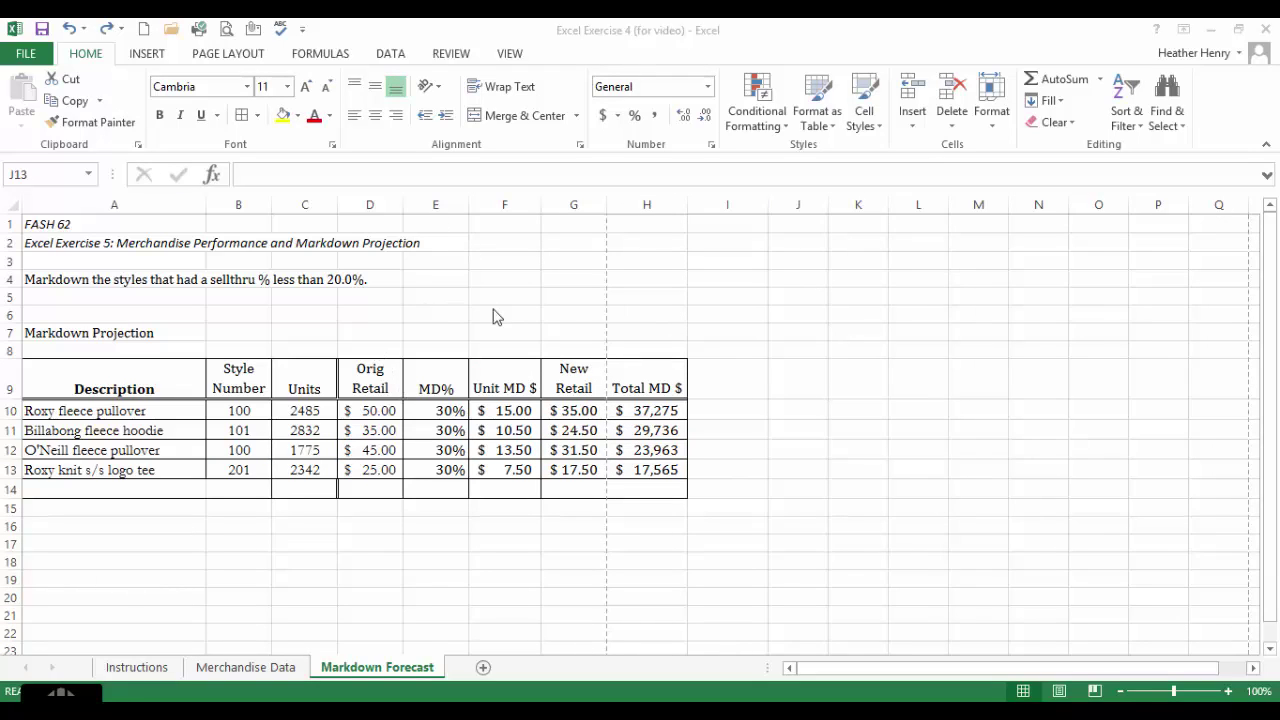
Step: Insert a new column before the MD% column
click(443, 379)
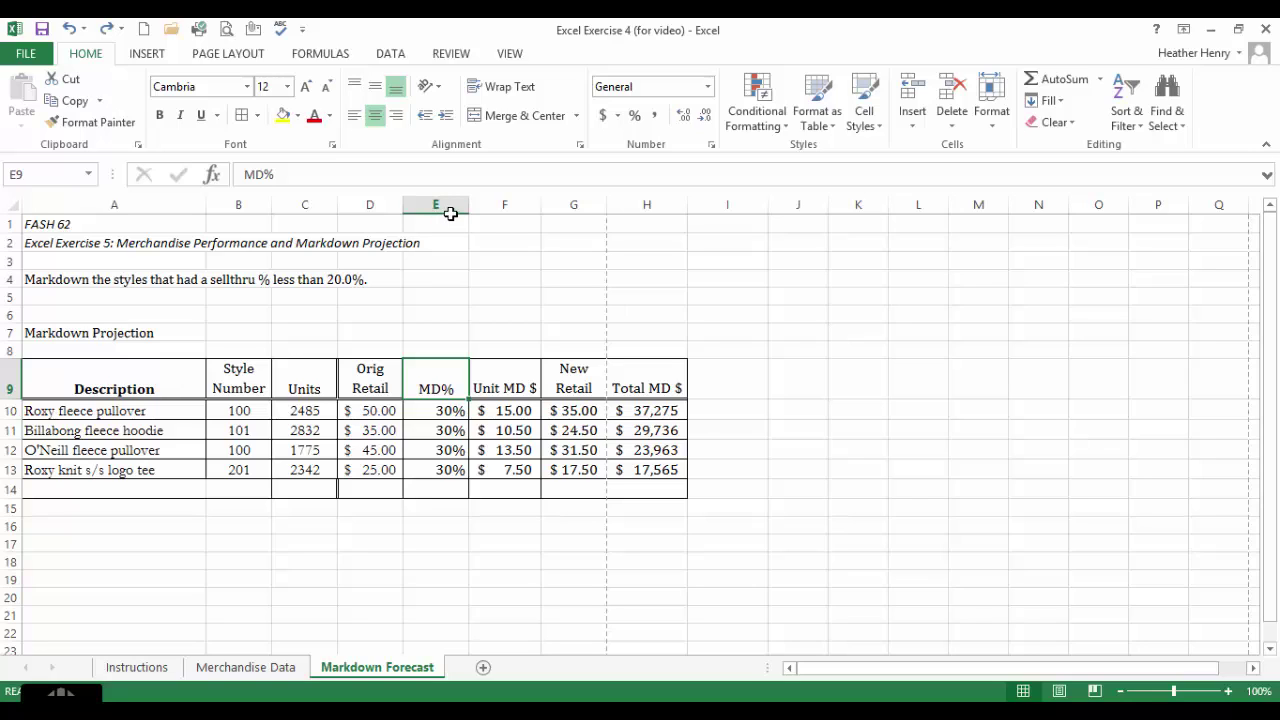
click(455, 203)
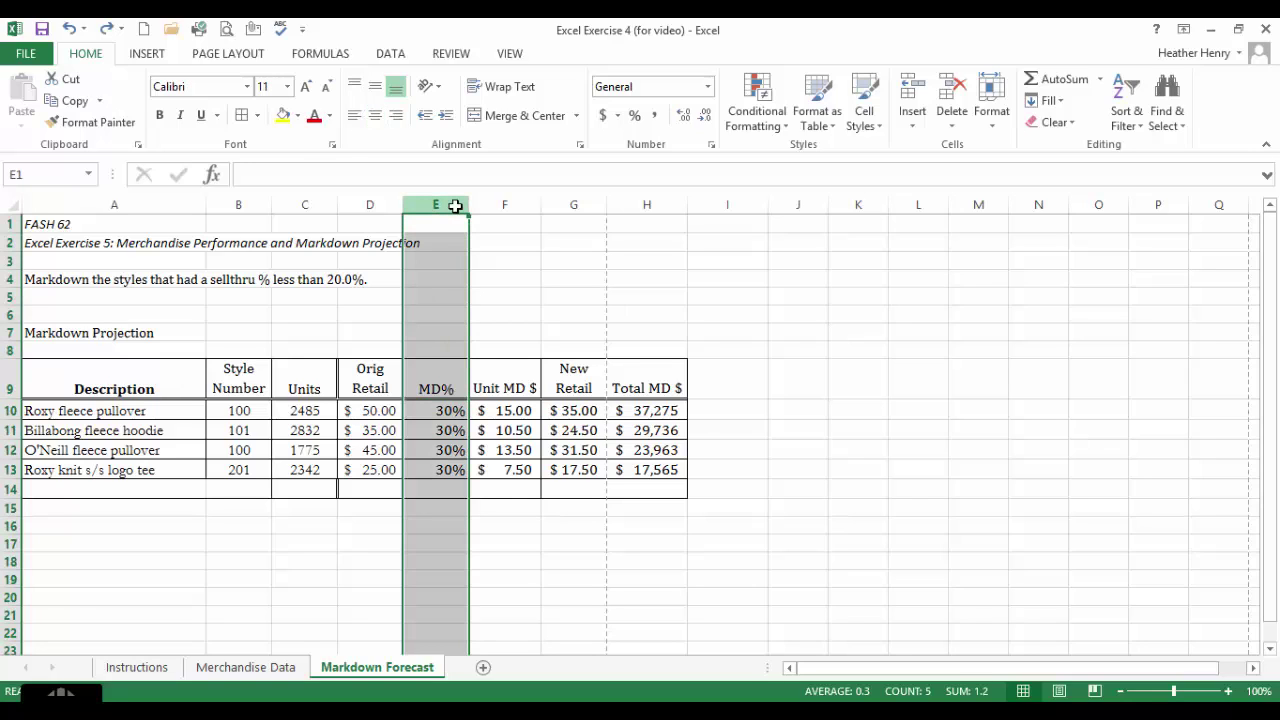
right_click(455, 206)
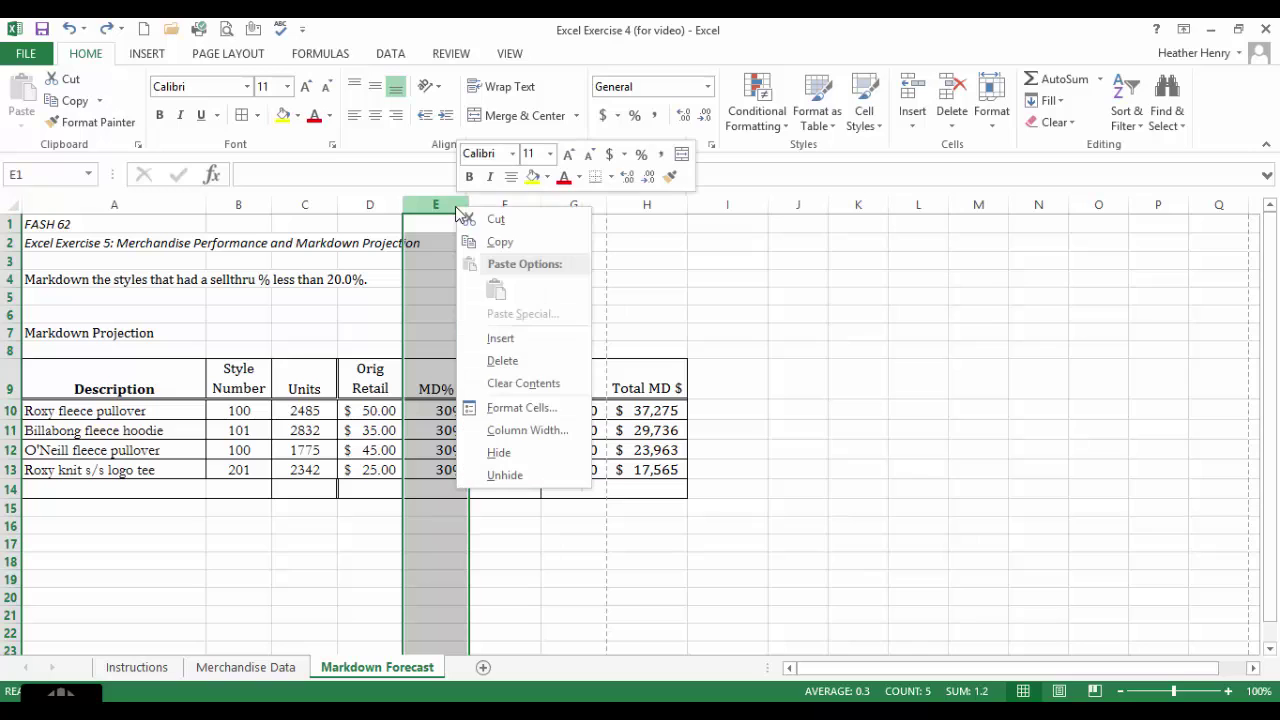
click(540, 340)
Step: Enter the header "Total Orig Retail" for the new column in E9
click(397, 379)
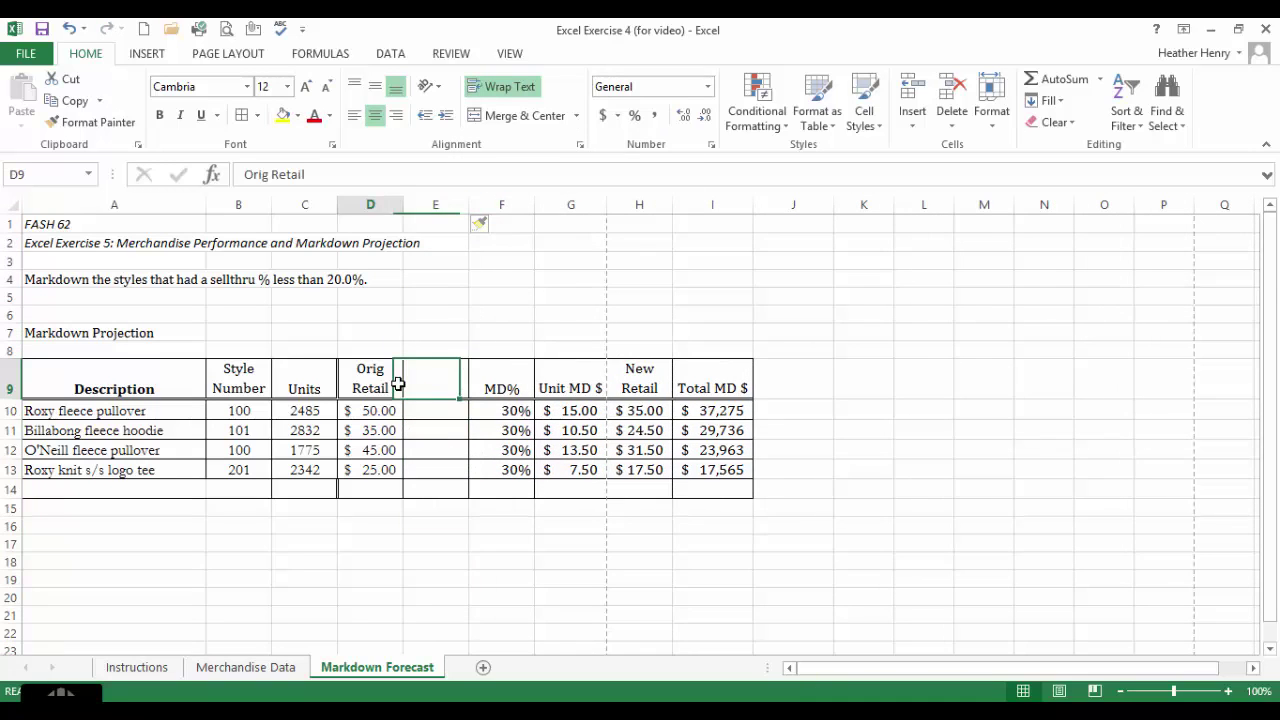
click(429, 370)
text(Tot)
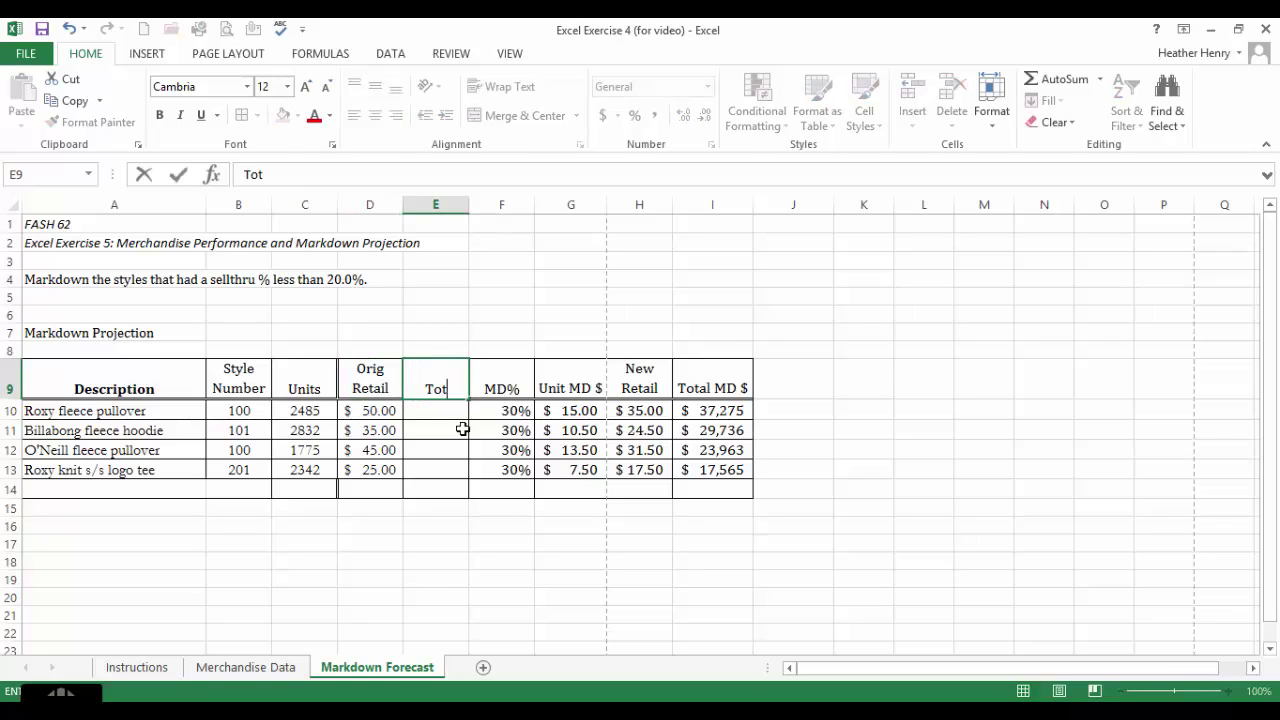
text(al Orig Retail)
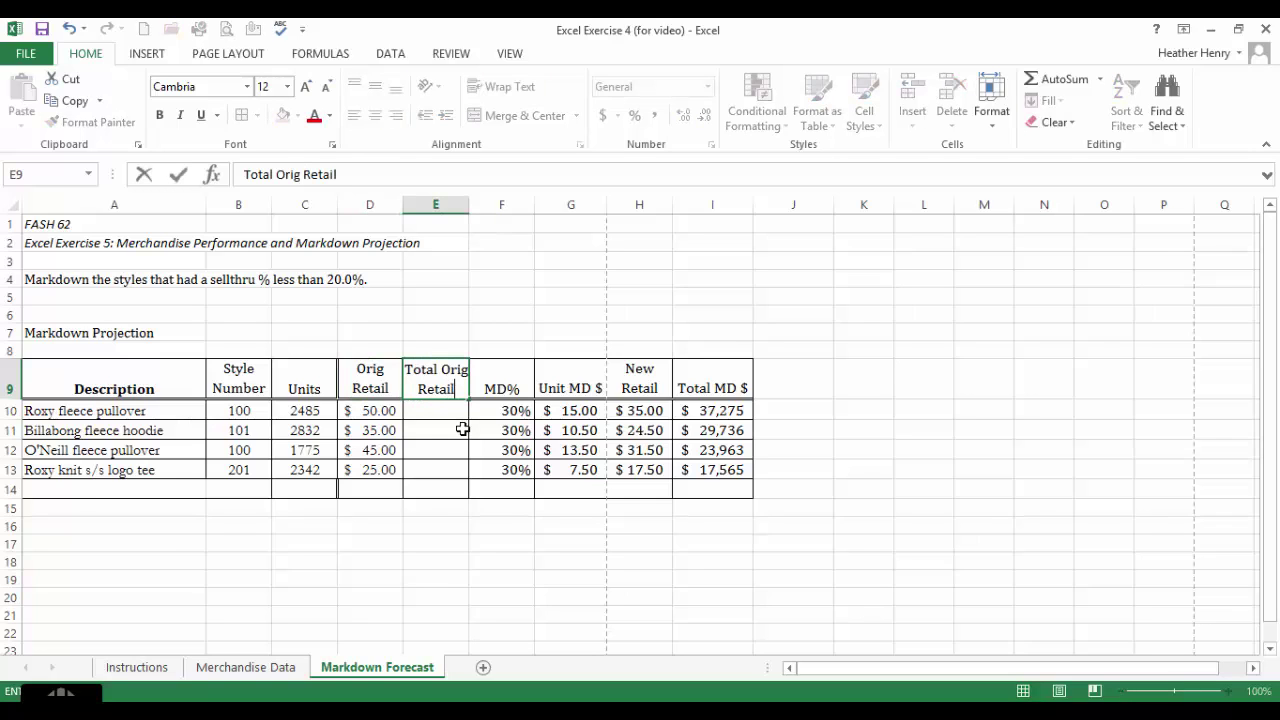
key(Return)
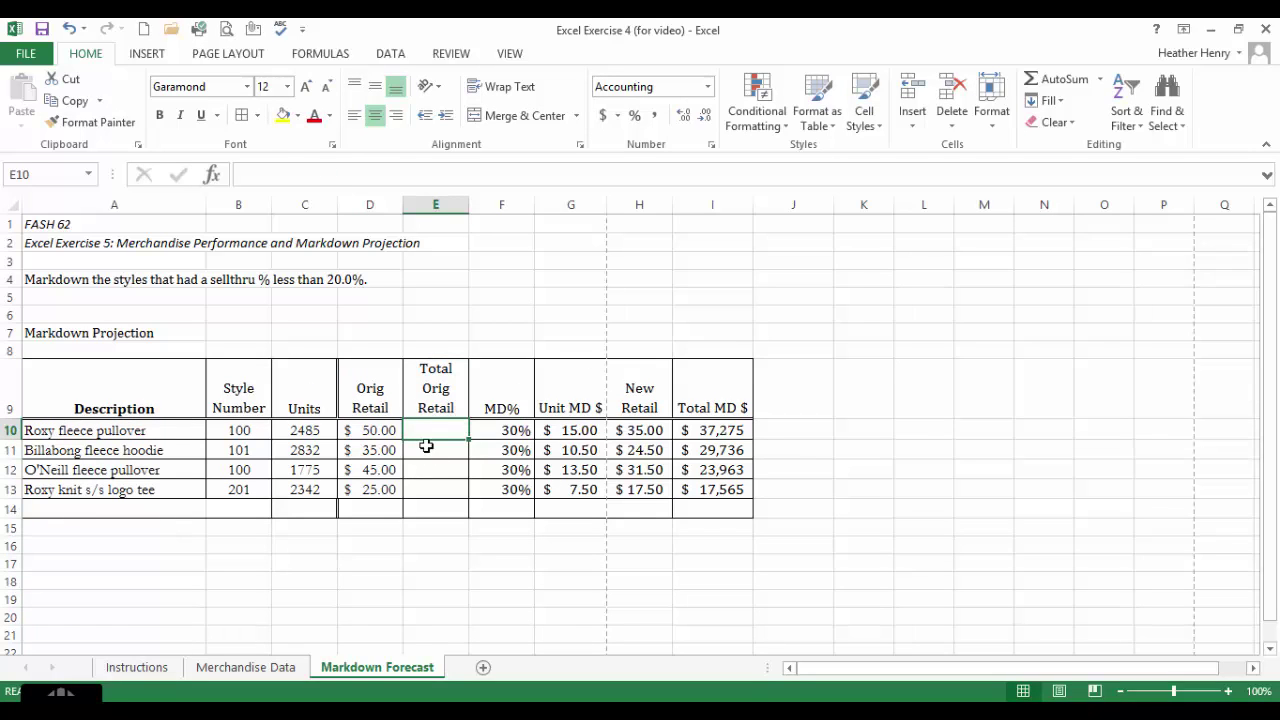
Step: Calculate the Roxy fleece pullover's total original retail in E10 with =C10*D10 and widen column E to fit the value
text(=)
click(329, 427)
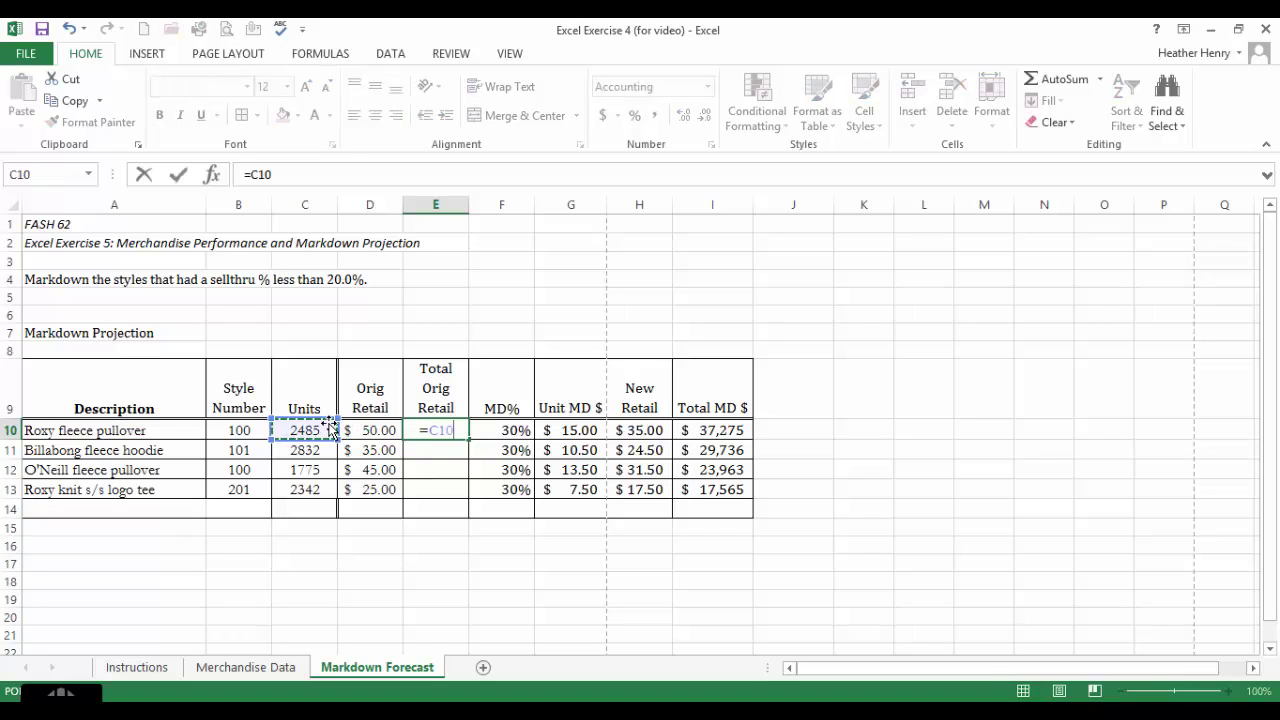
text(*)
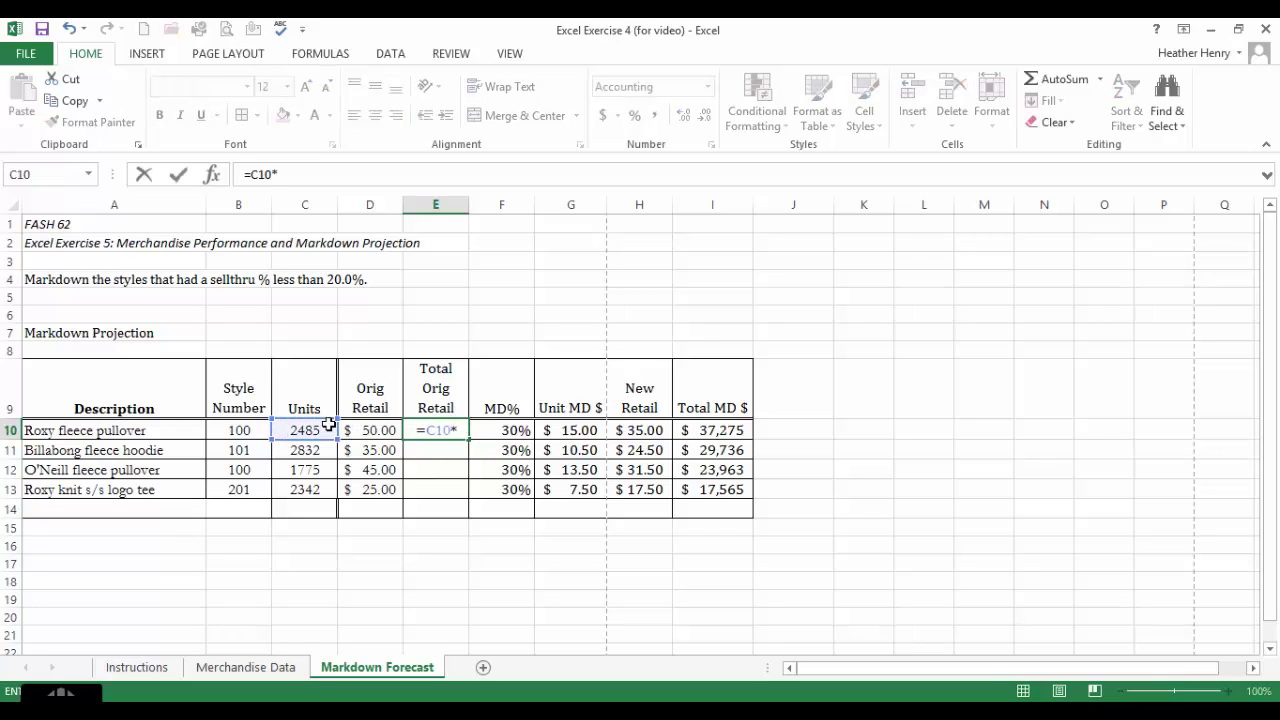
click(382, 435)
key(Return)
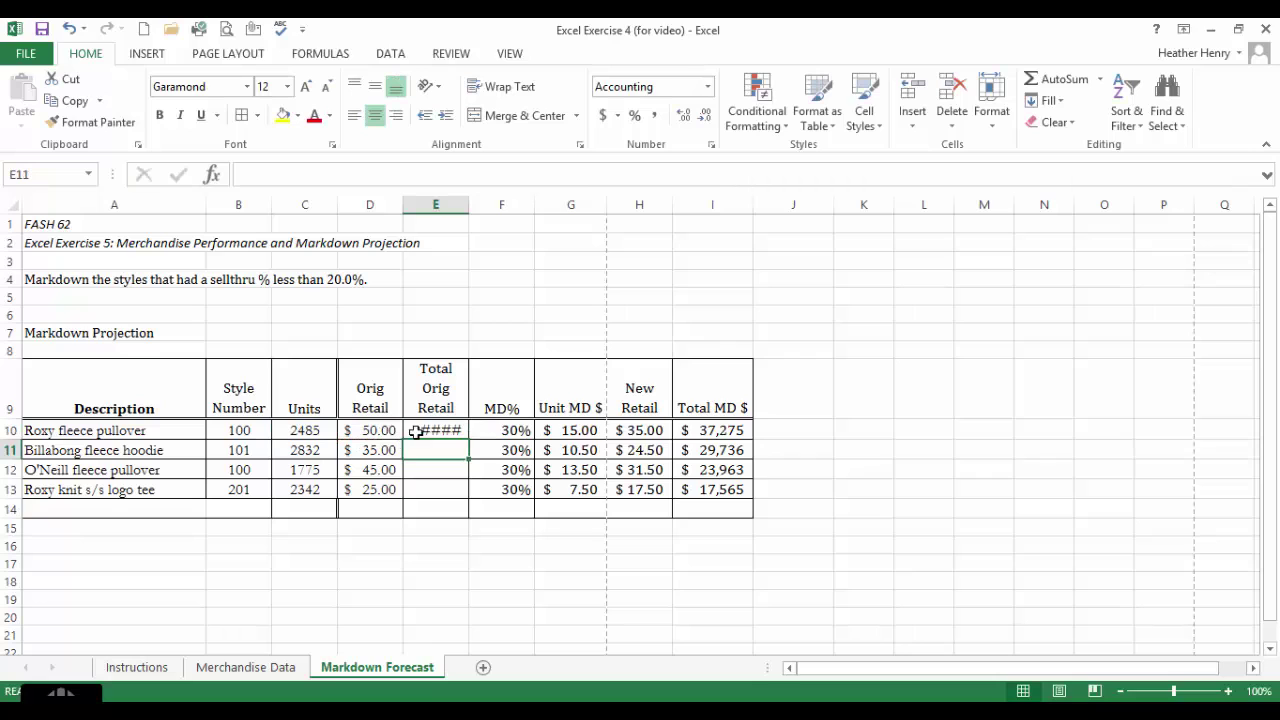
click(412, 436)
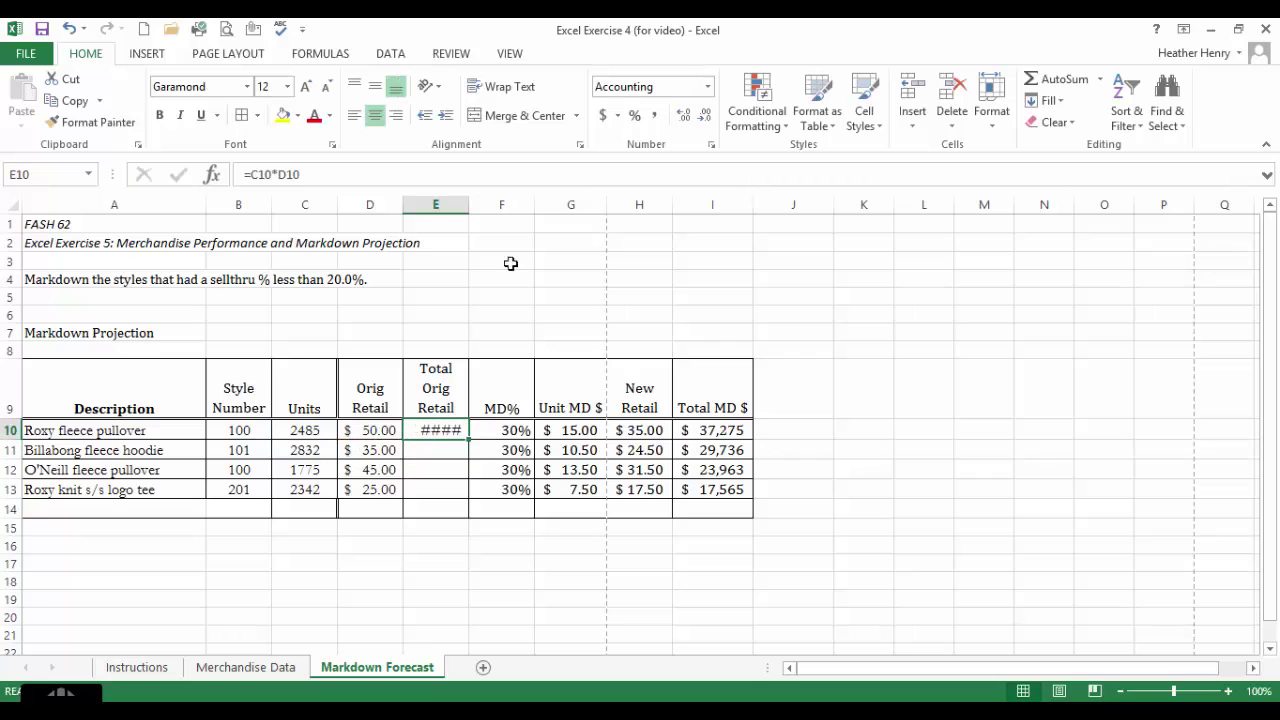
double_click(468, 204)
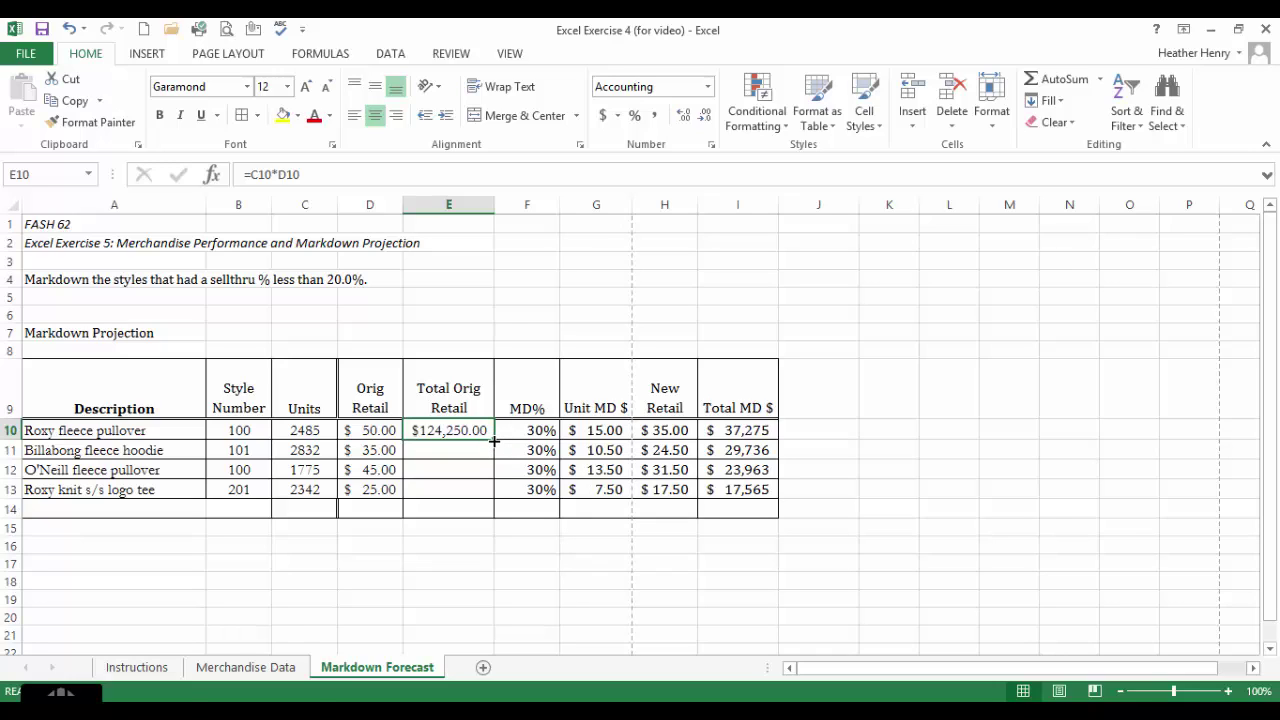
Step: Copy the E10 formula down to E13 and format the Total Orig Retail values with no decimal places
drag(494, 441, 489, 501)
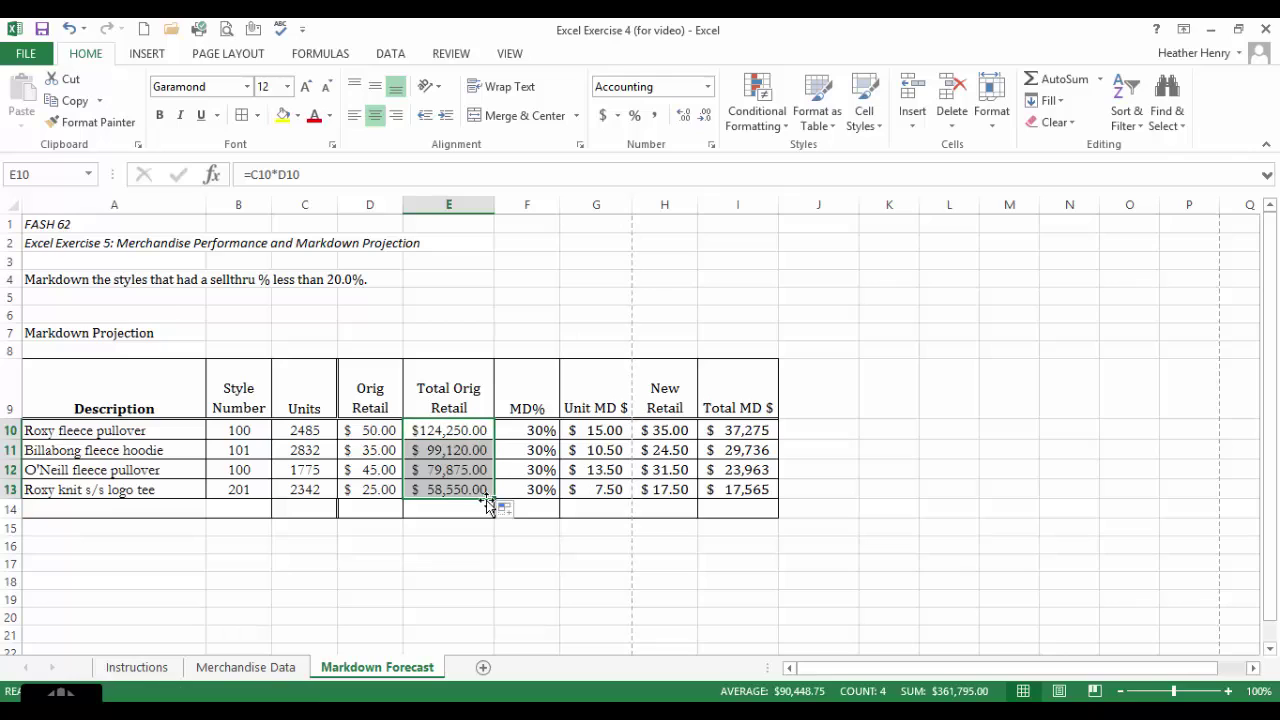
click(706, 116)
click(706, 116)
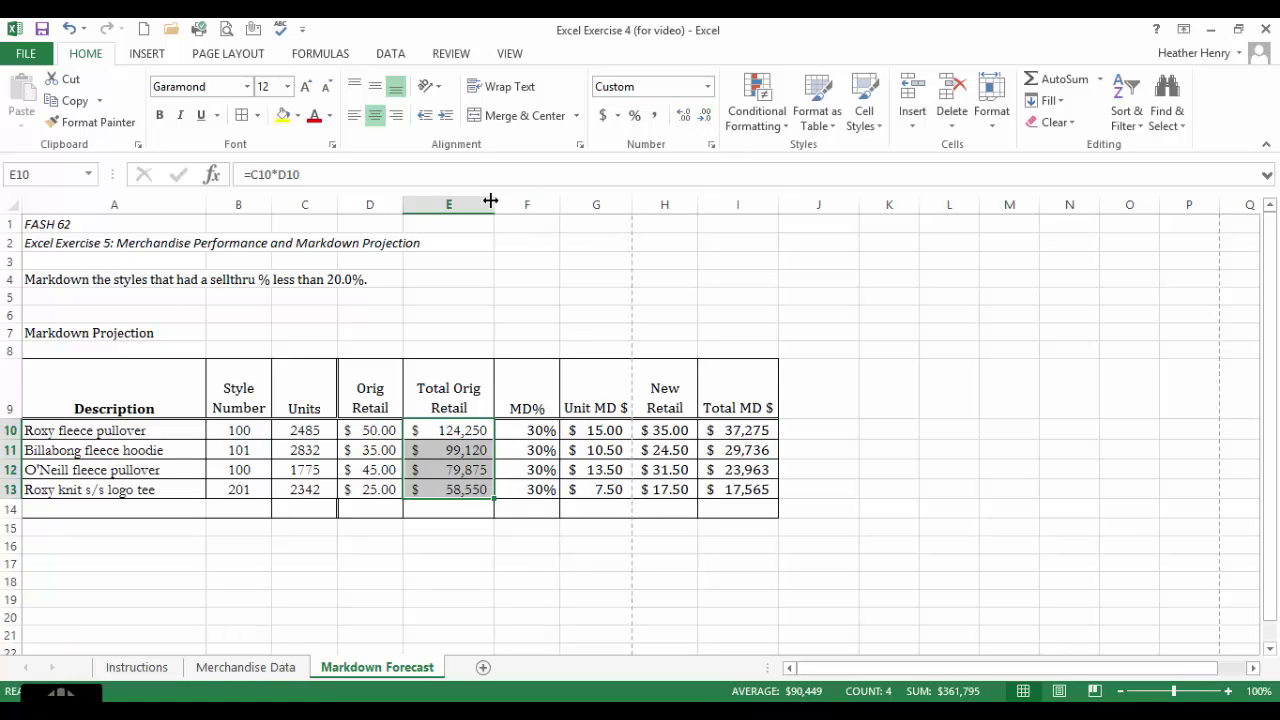
drag(497, 207, 500, 208)
click(529, 330)
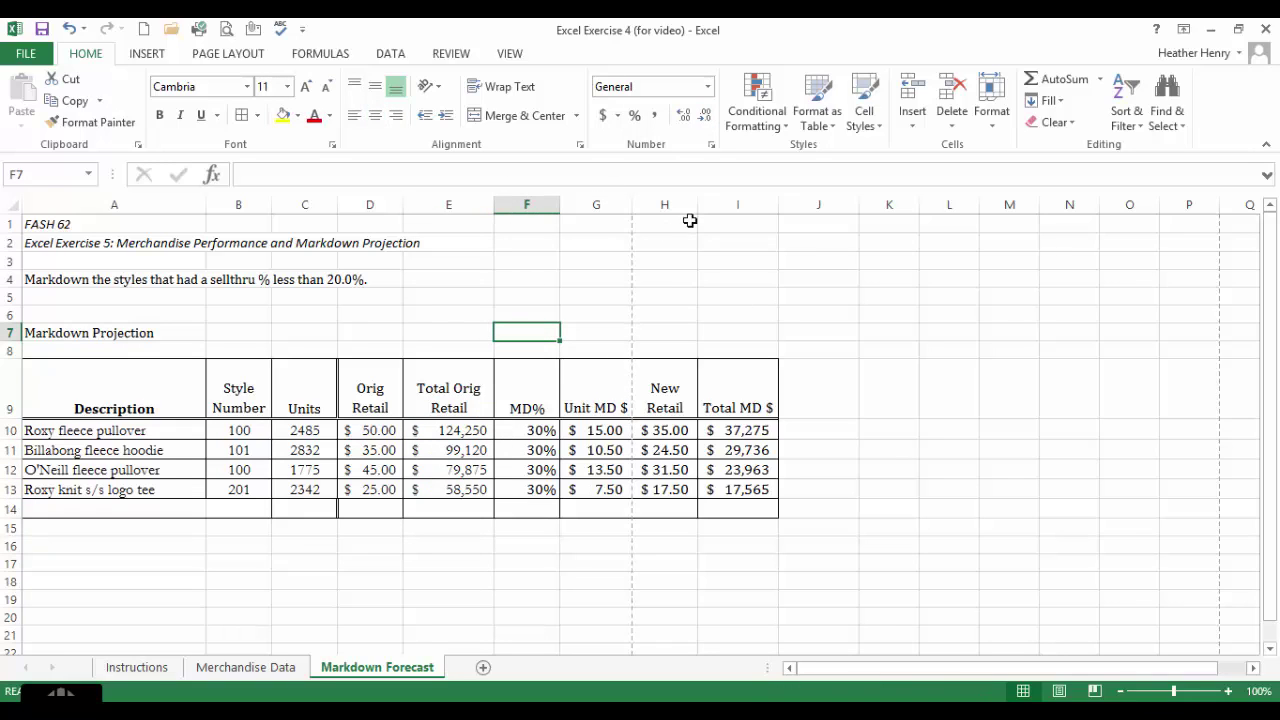
Step: Insert a new column before the Total MD $ column
click(722, 205)
right_click(722, 207)
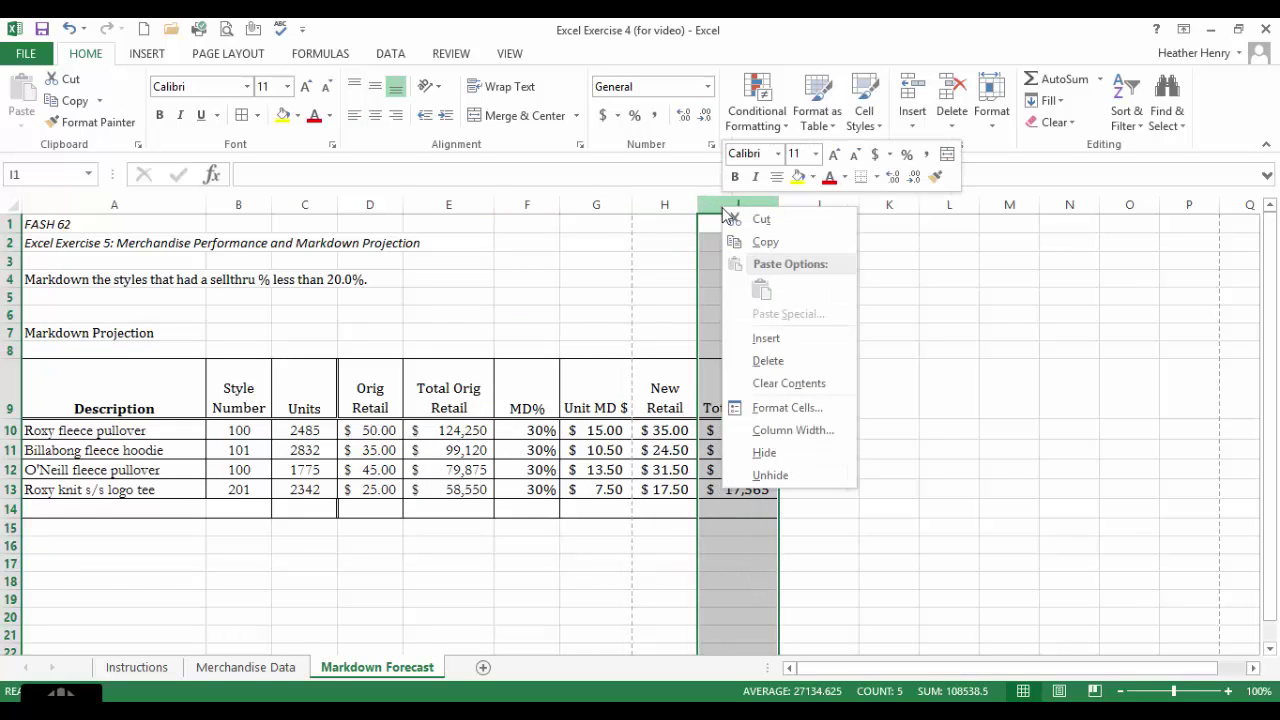
click(790, 338)
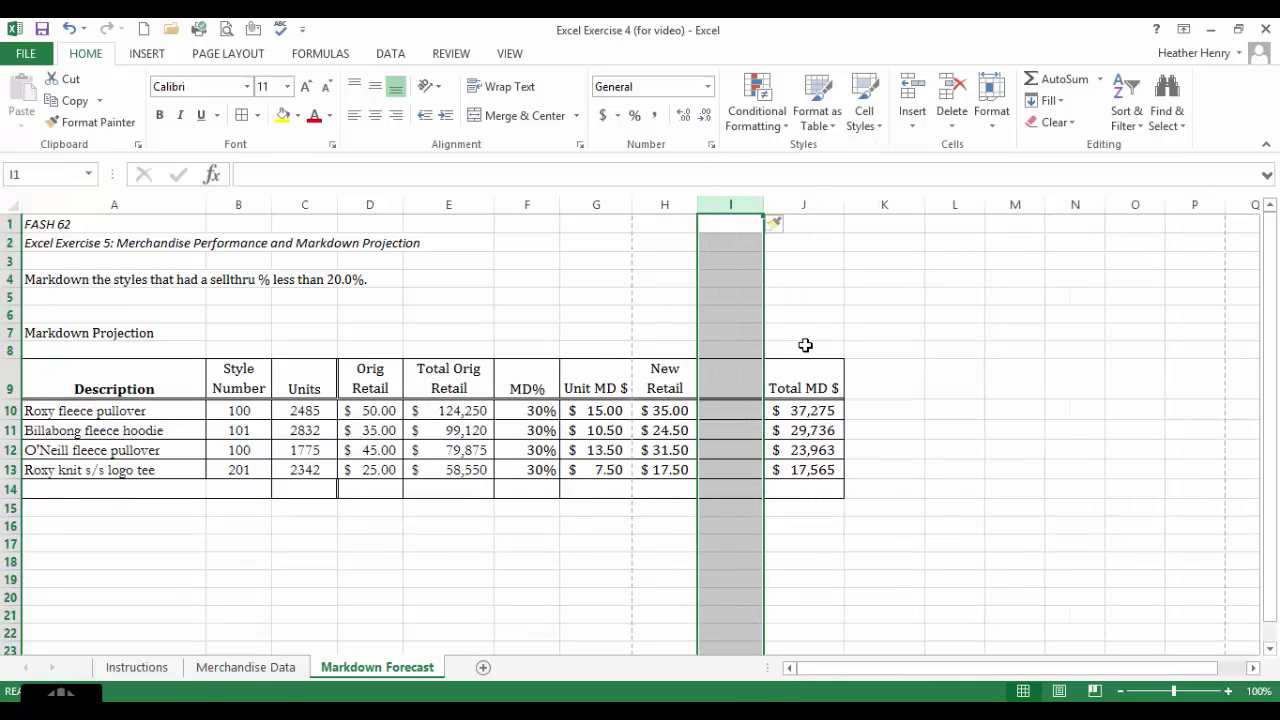
Step: Copy the Total Orig Retail header from E9 to I9 and change the copy to "Total New Retail"
click(466, 367)
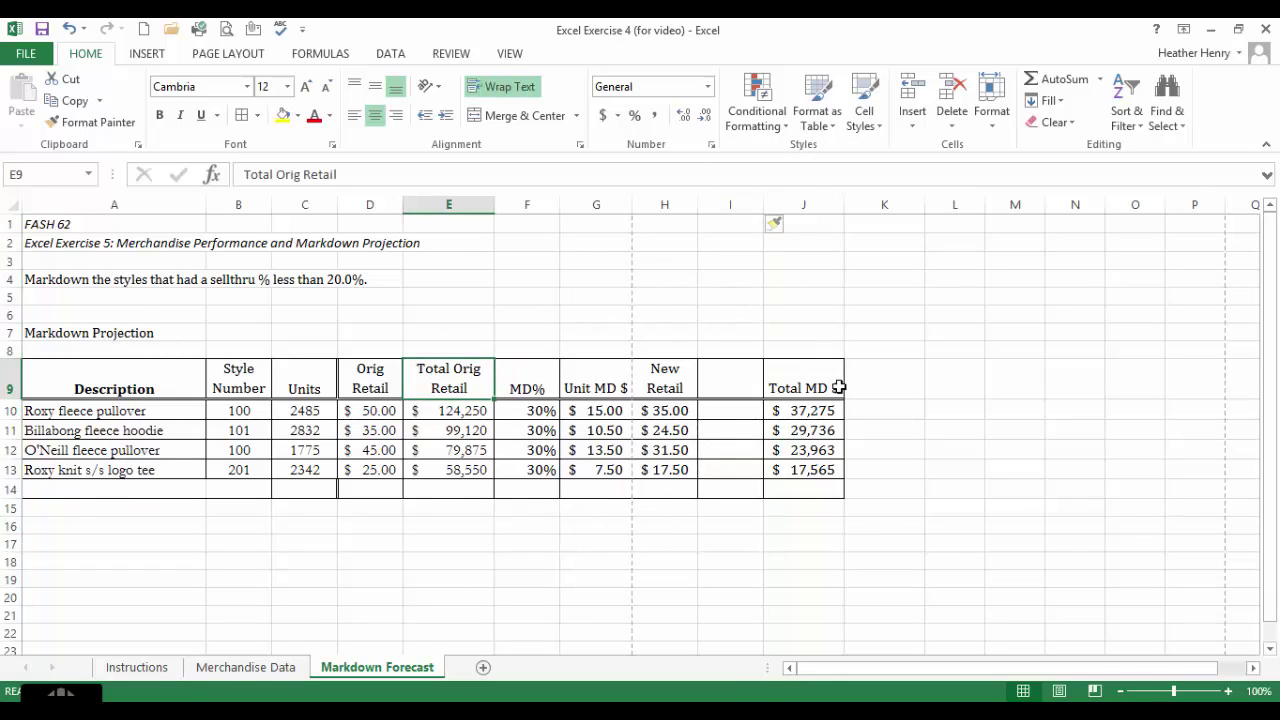
key(ctrl+c)
click(735, 390)
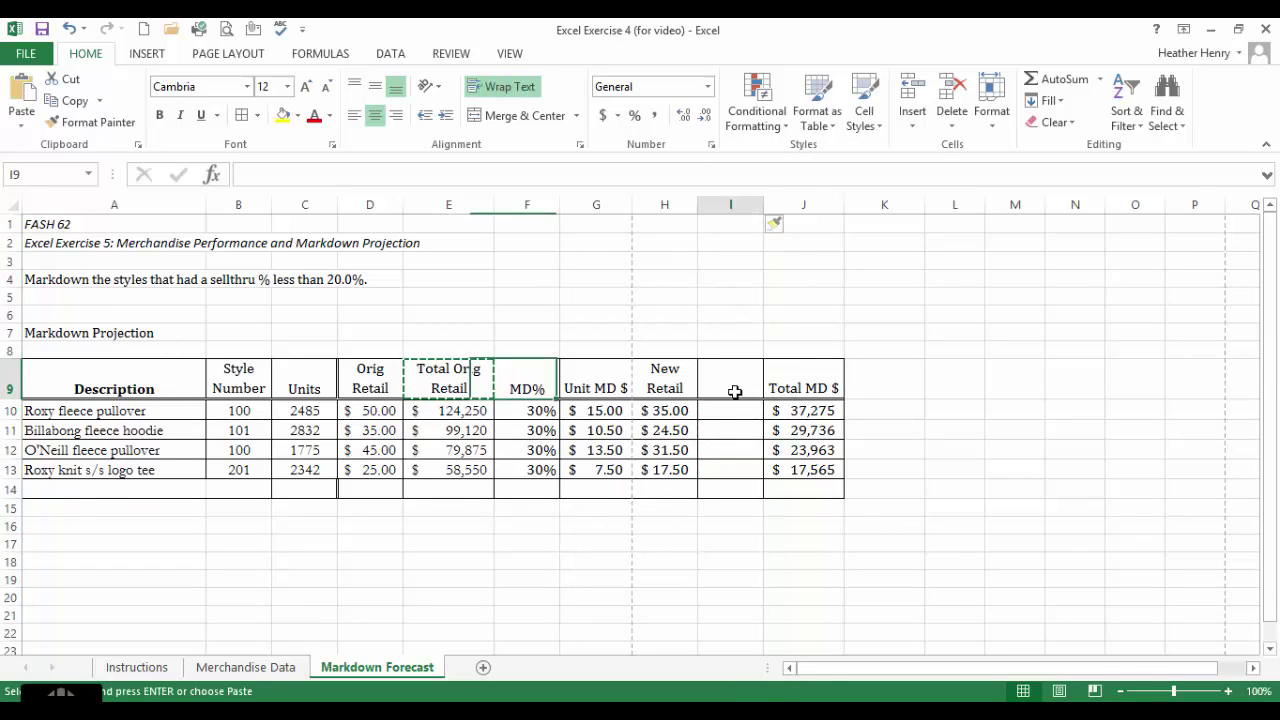
key(ctrl+v)
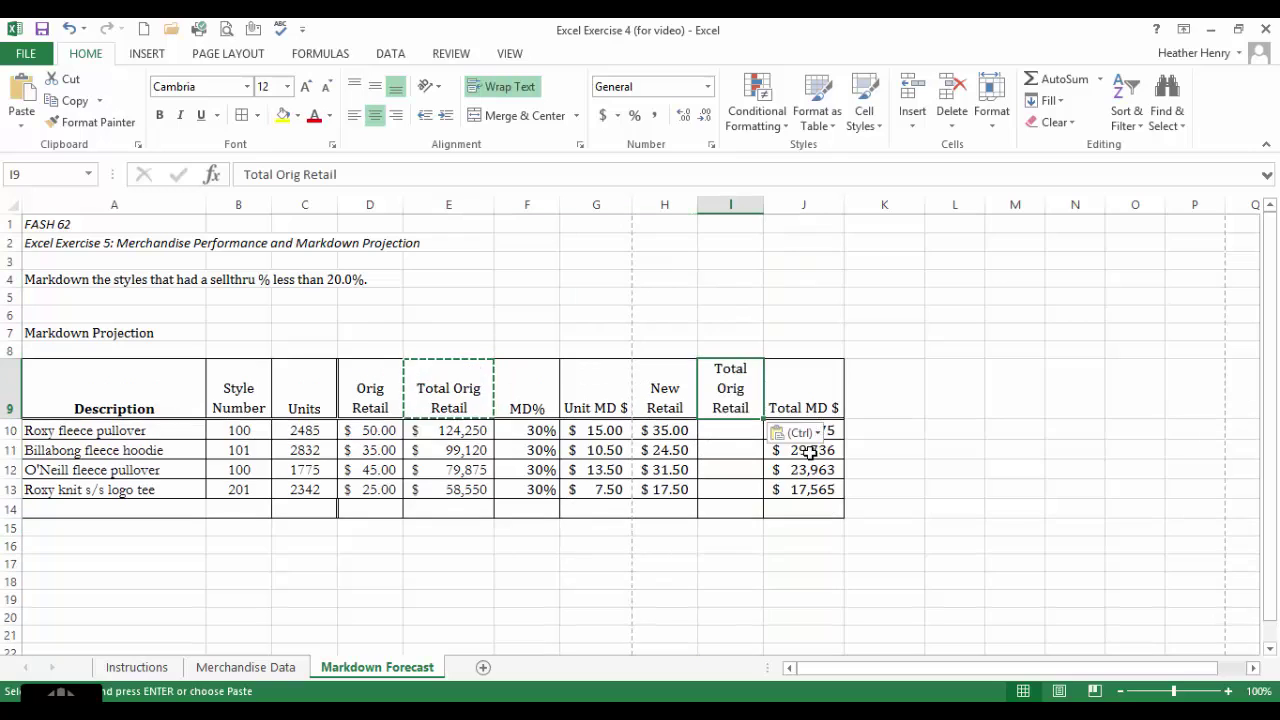
click(296, 174)
double_click(285, 174)
text(New)
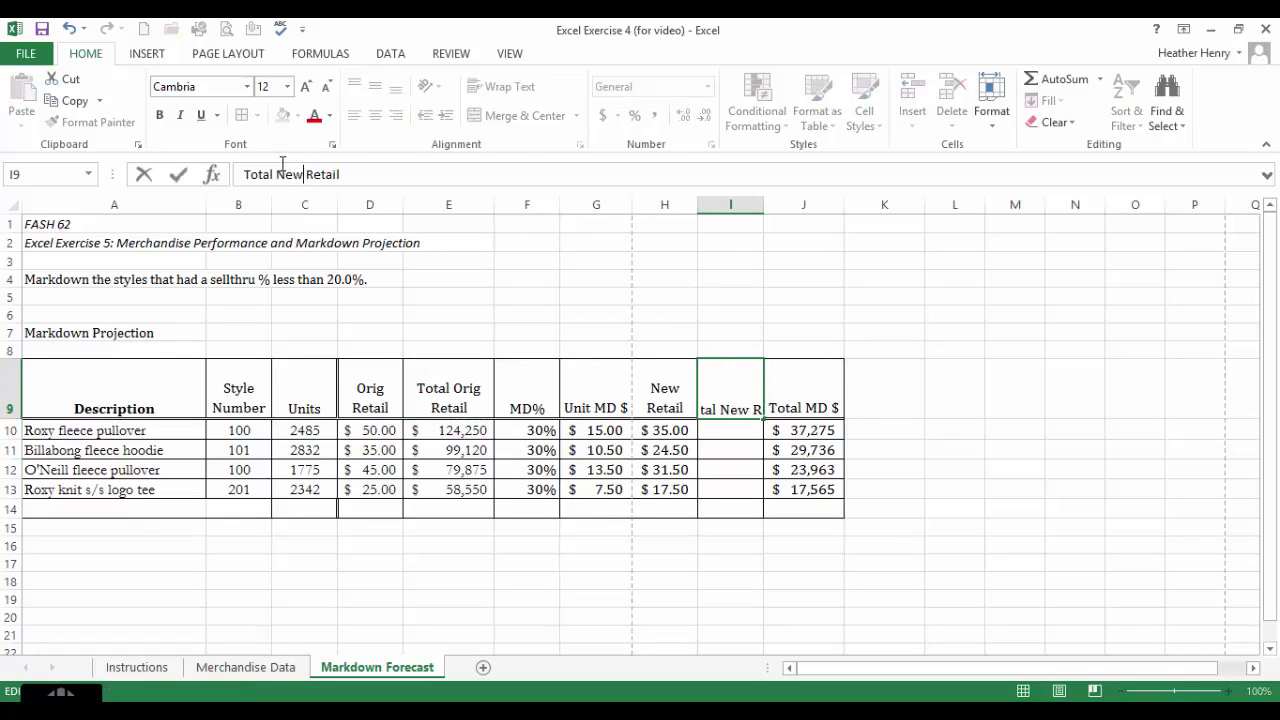
key(Return)
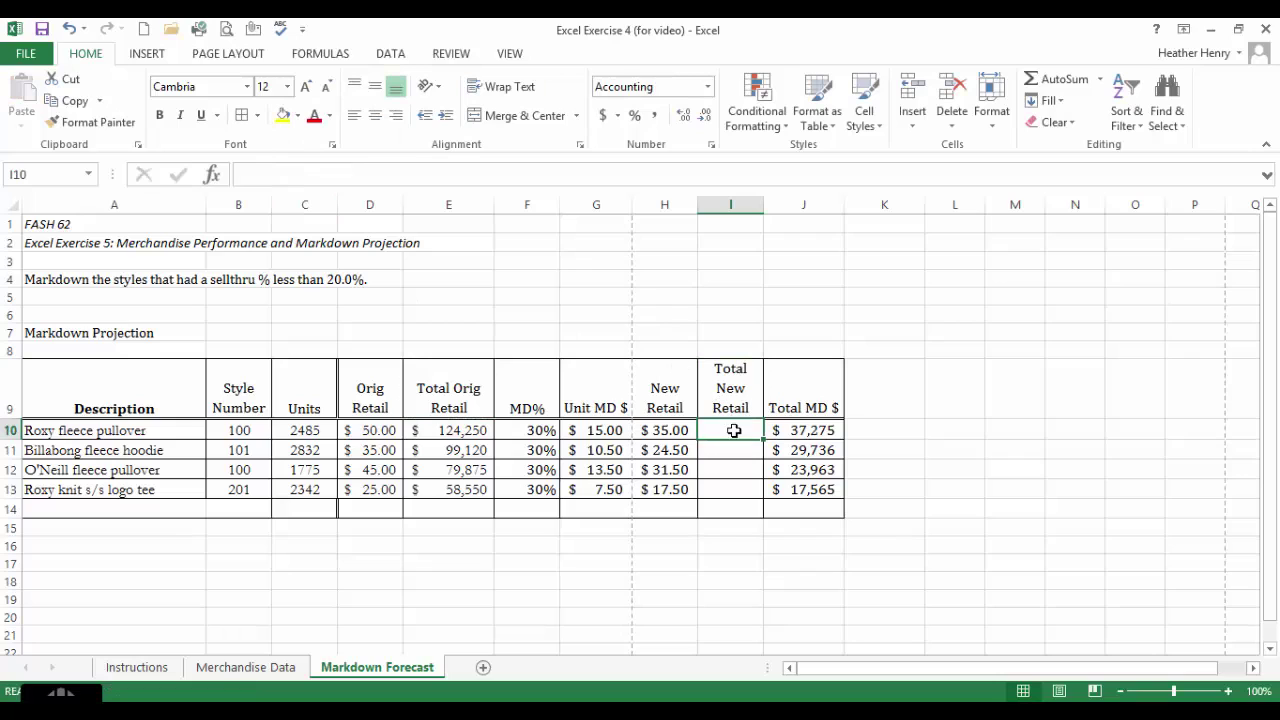
Step: Calculate the Roxy fleece pullover's total new retail in I10 with =H10*C10 and widen column I to fit the value
text(=)
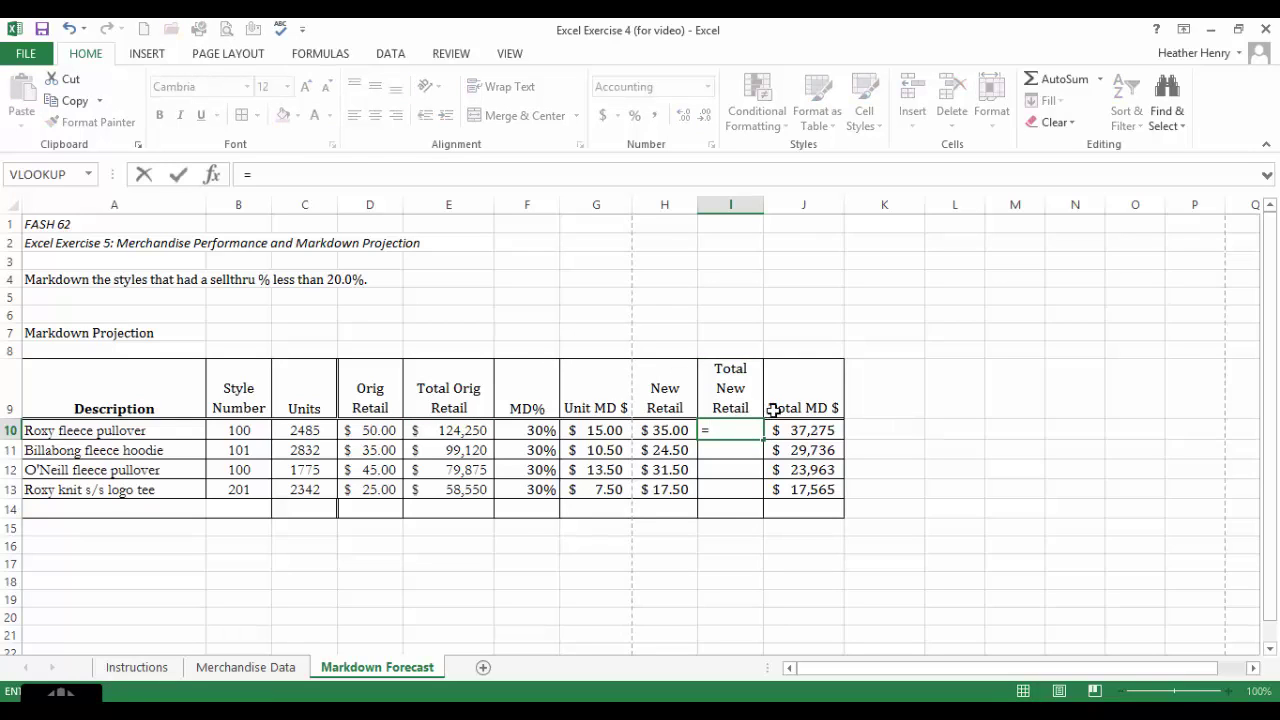
click(688, 429)
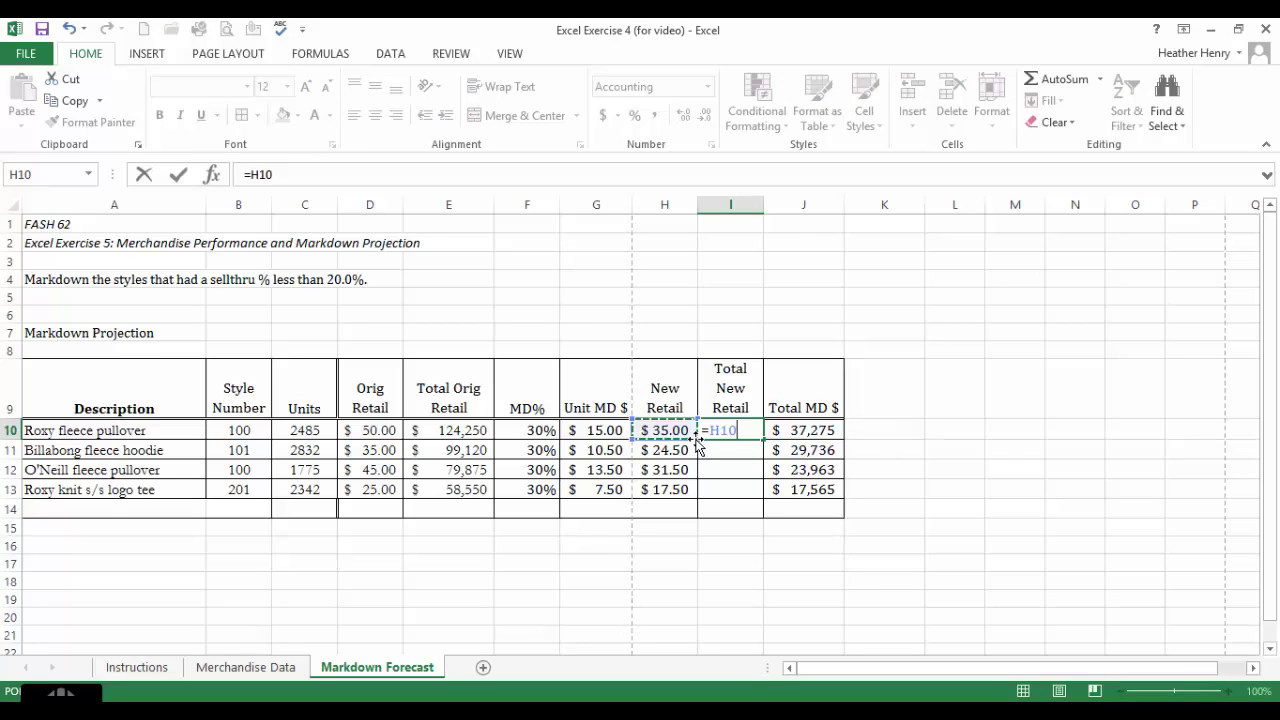
text(*)
click(318, 432)
key(Return)
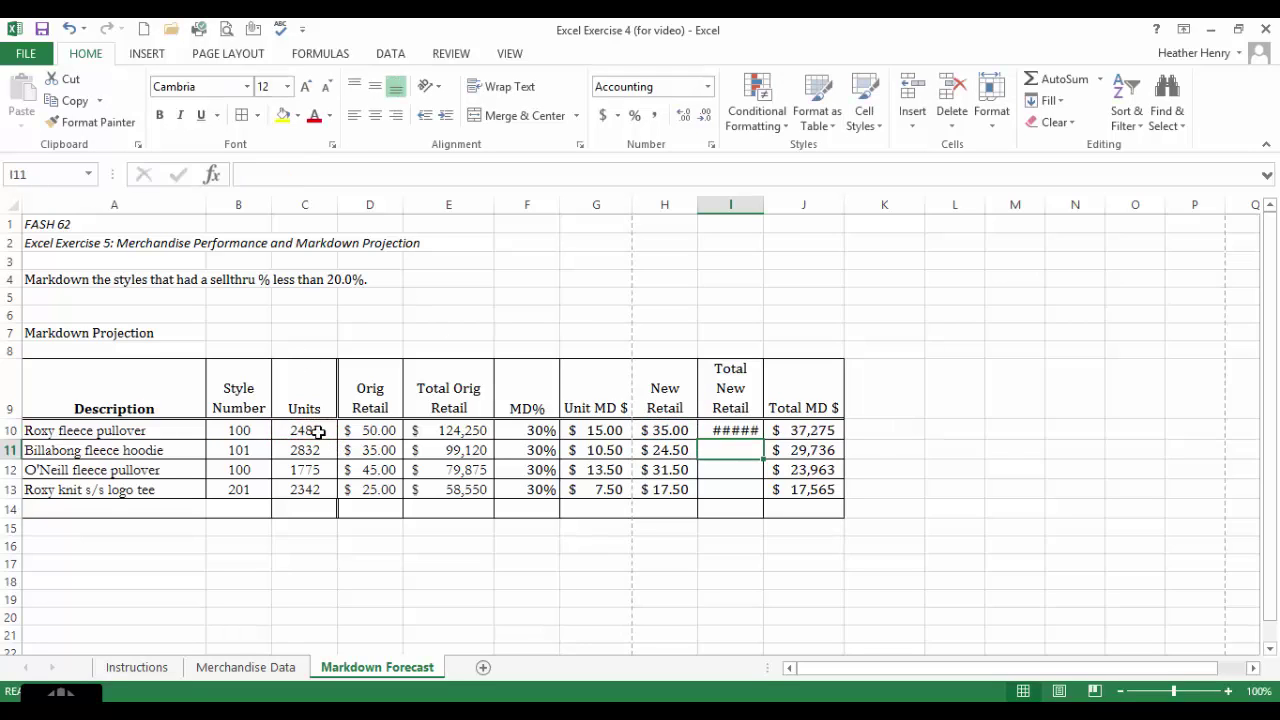
double_click(763, 204)
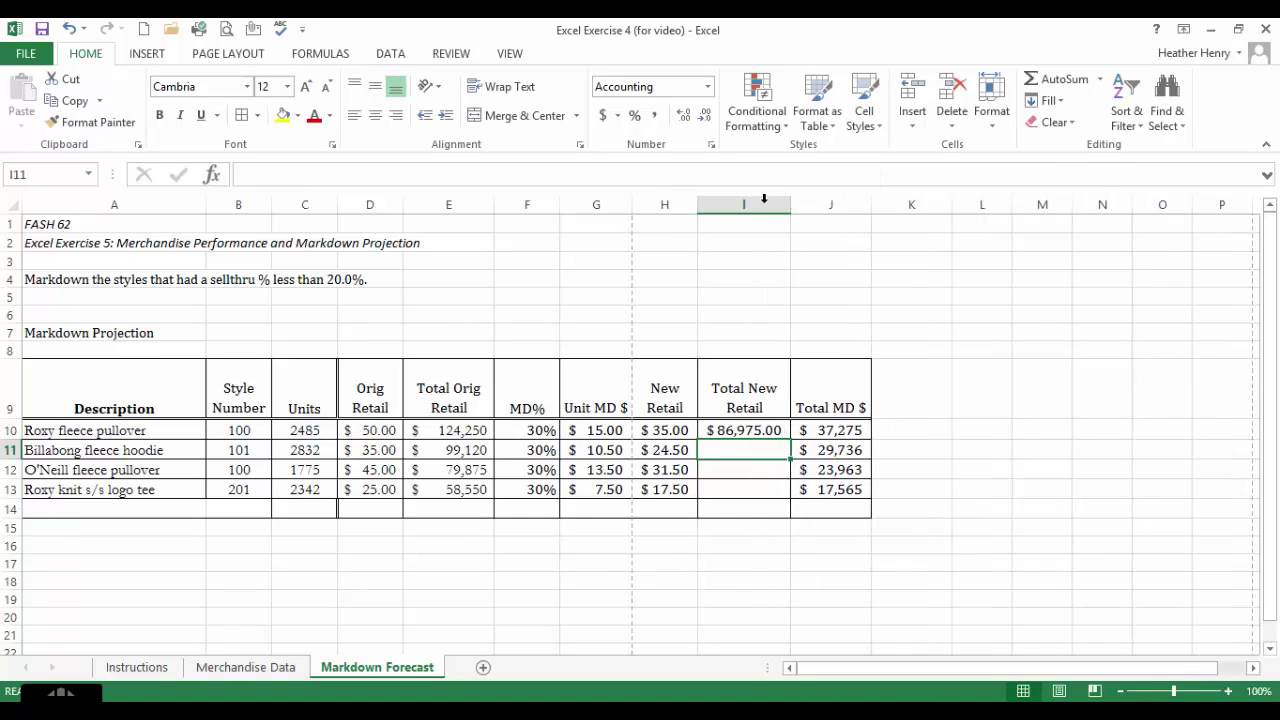
Step: Format the Total New Retail value in I10 with no decimal places
click(768, 432)
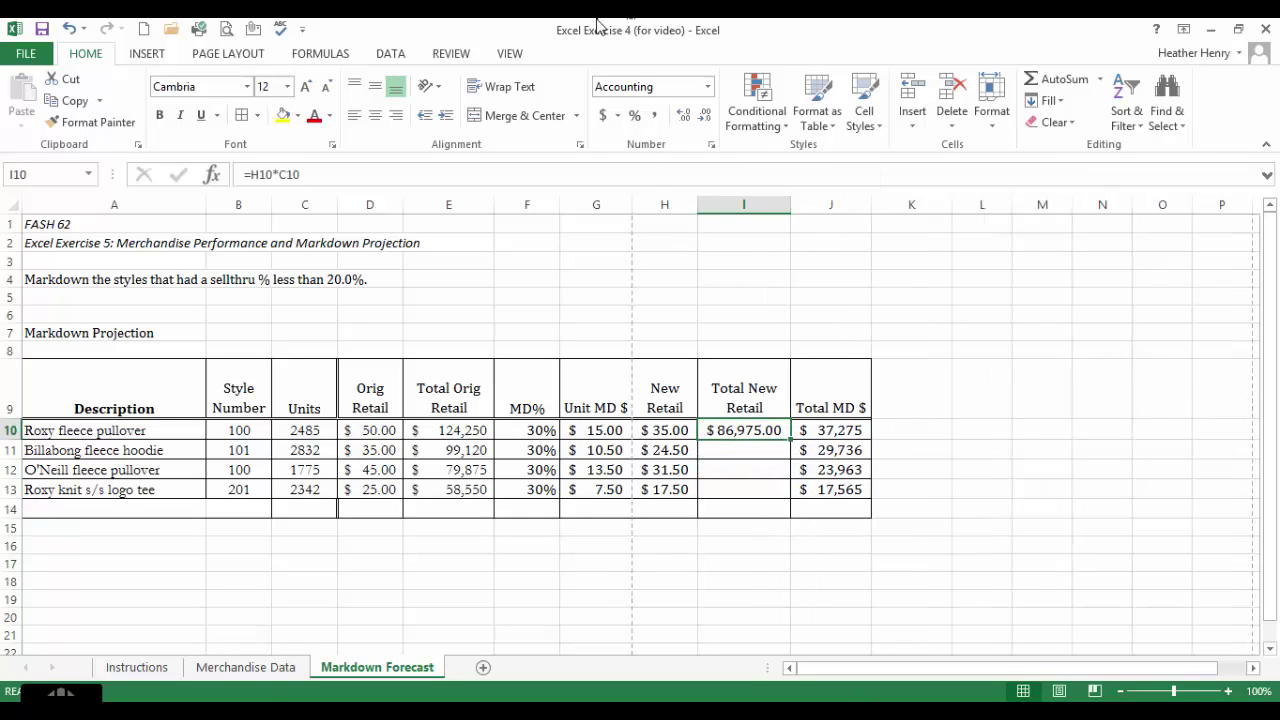
click(704, 117)
click(704, 117)
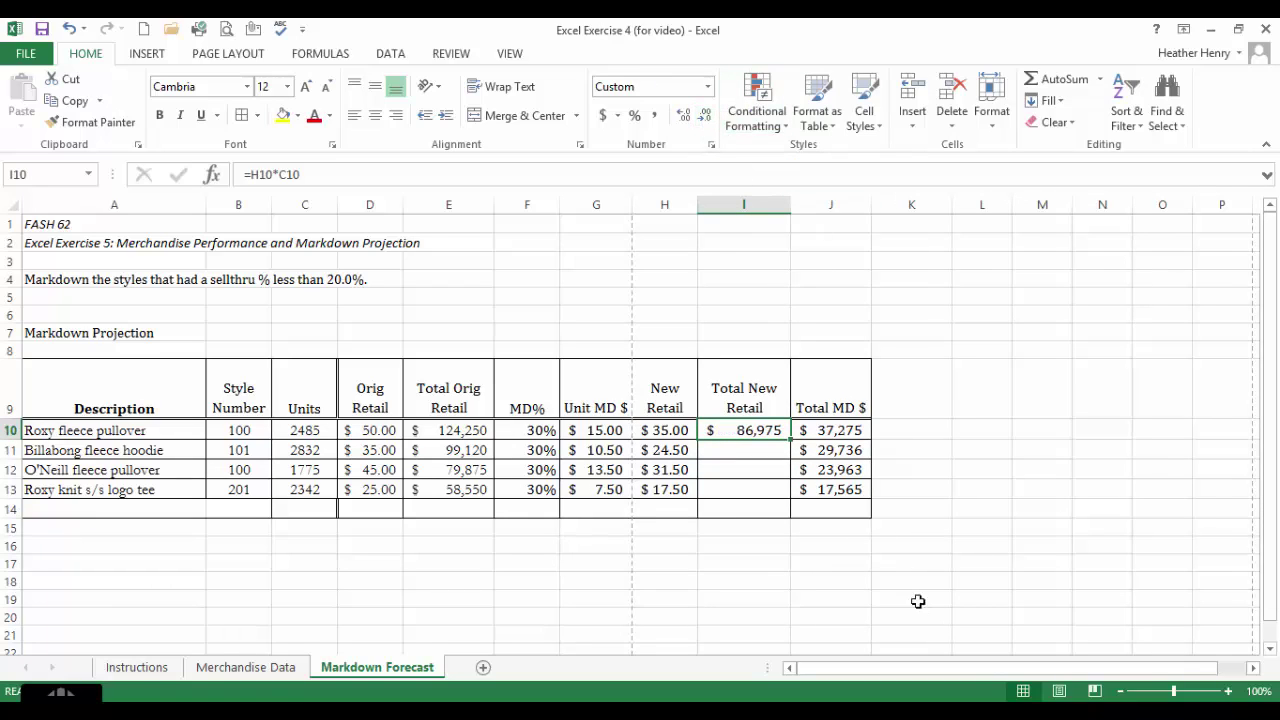
Step: Copy the I10 formula down to I13 and narrow column I to fit its contents
drag(790, 437, 790, 500)
click(766, 490)
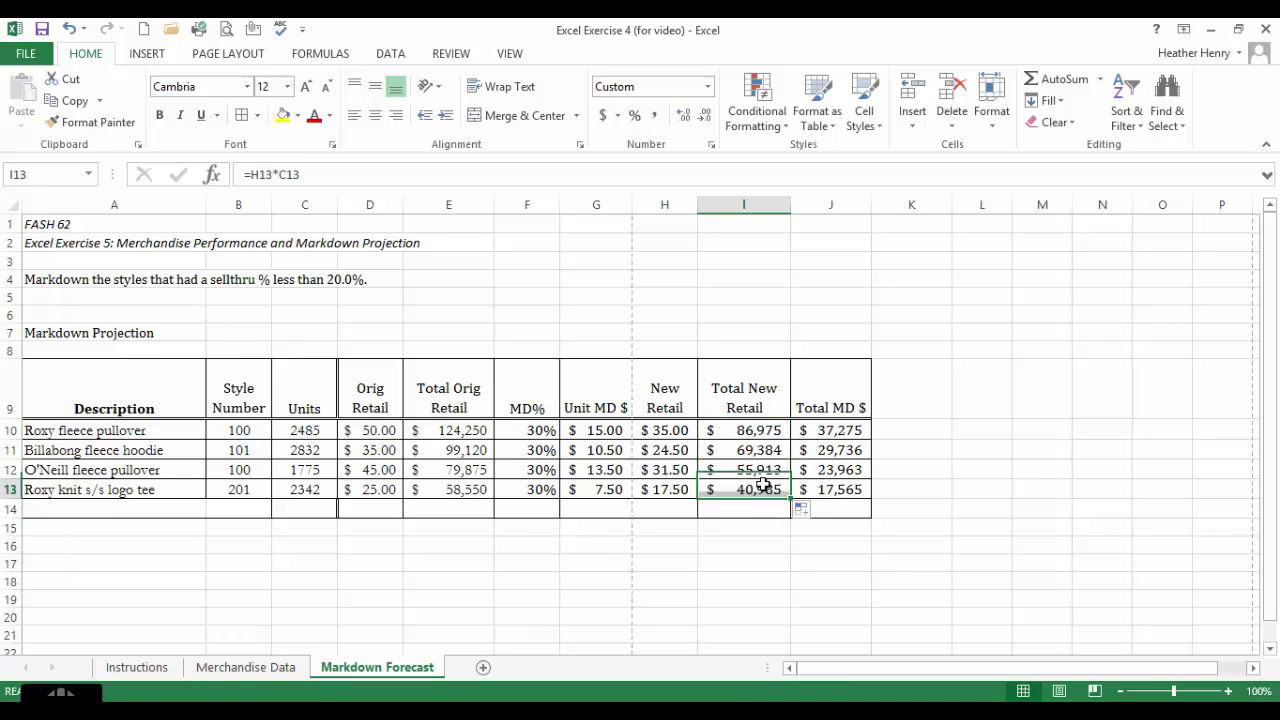
double_click(790, 204)
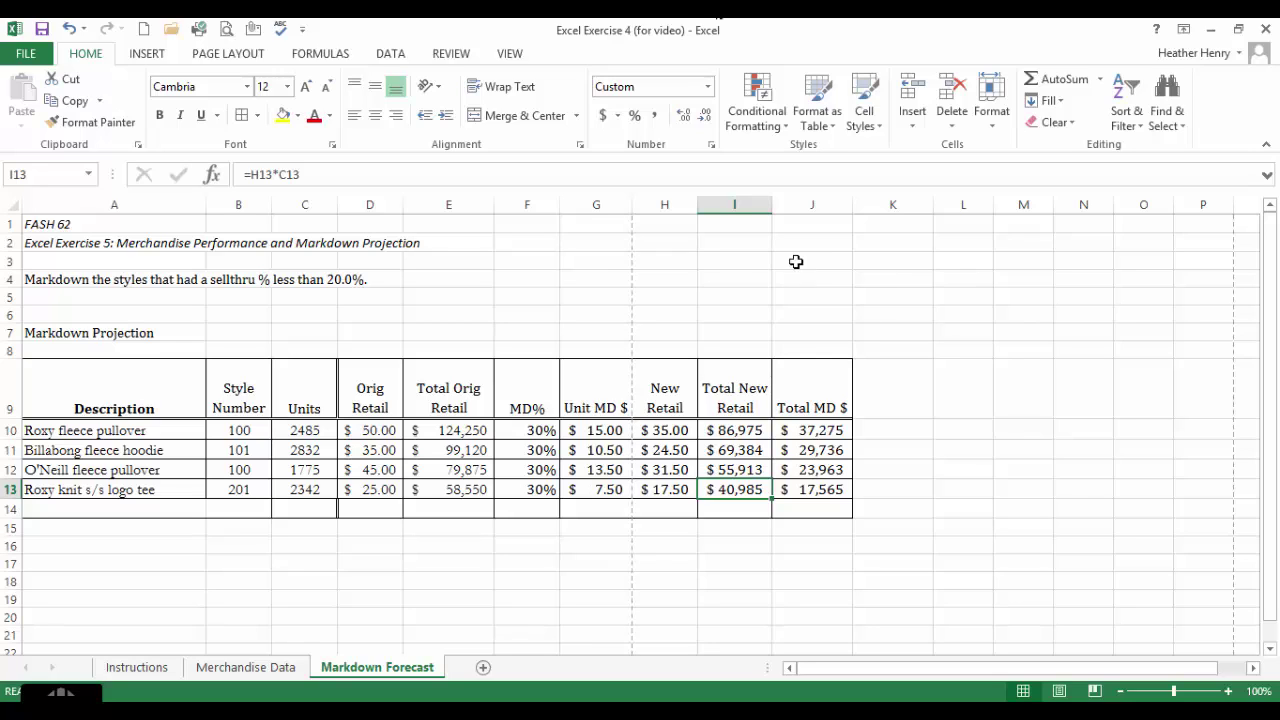
Step: Move the Total MD $ column so that it sits between Unit MD $ and New Retail
click(816, 204)
right_click(817, 208)
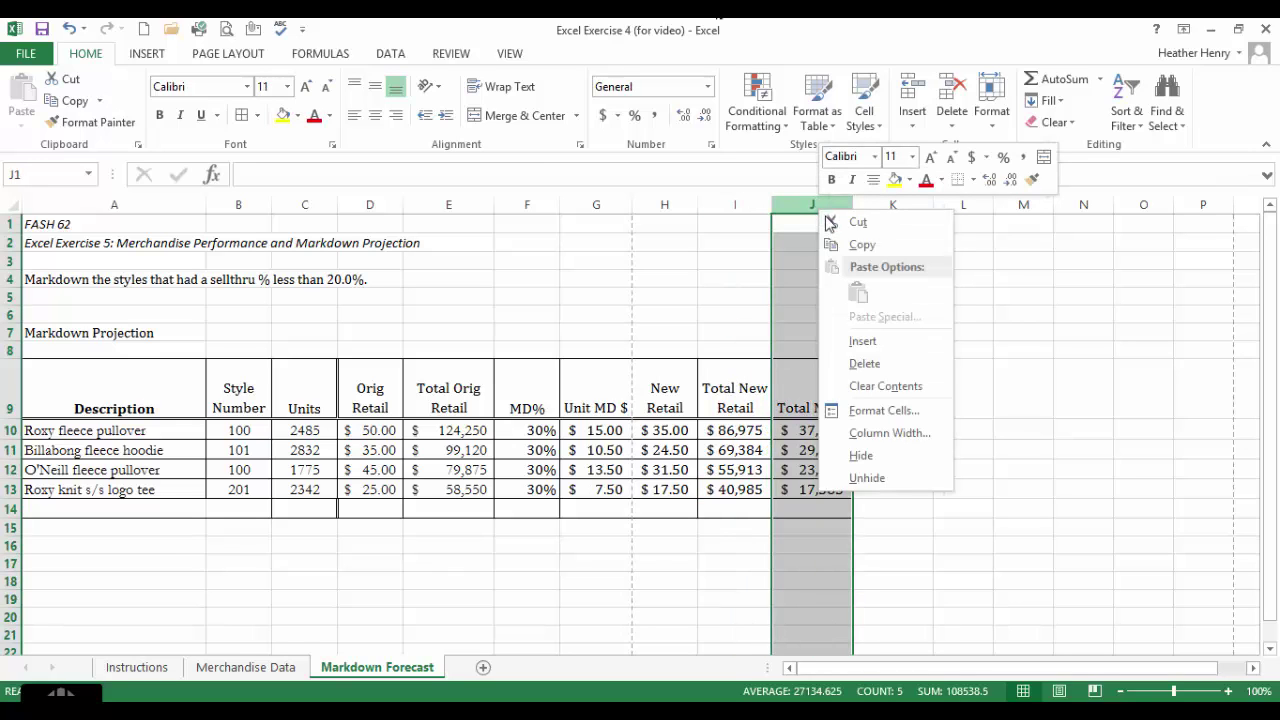
click(835, 229)
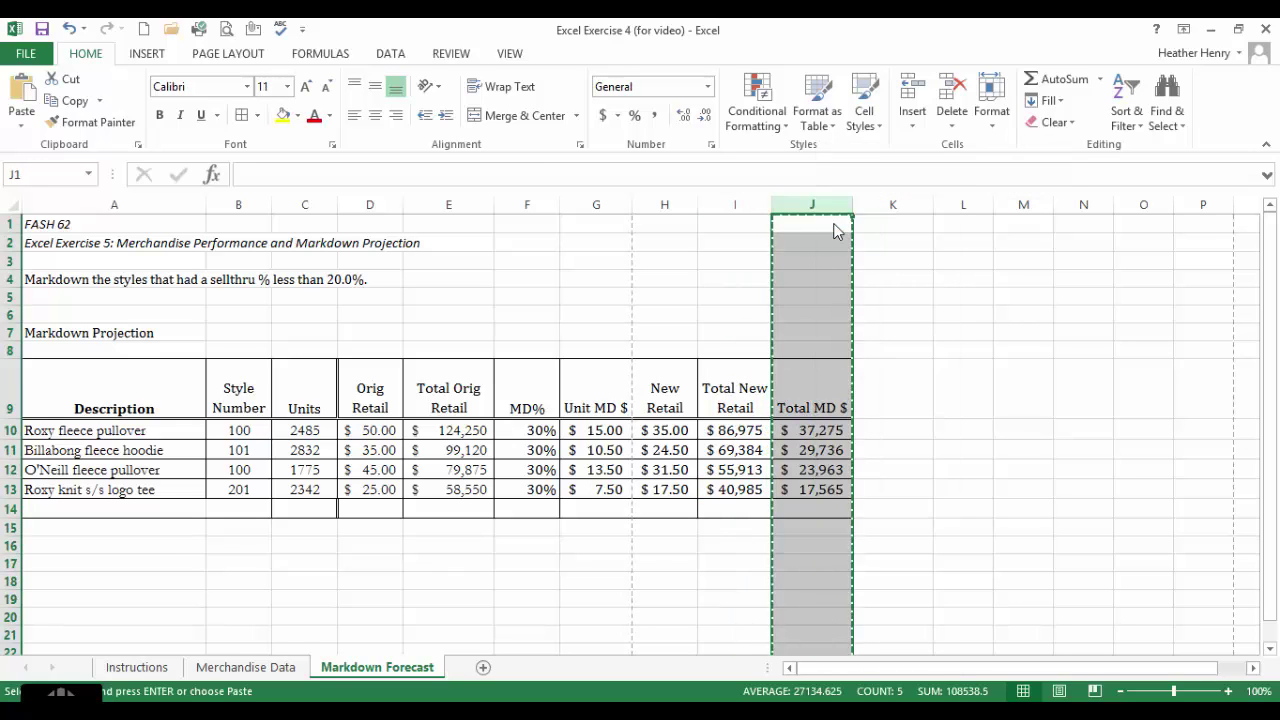
click(675, 208)
right_click(675, 208)
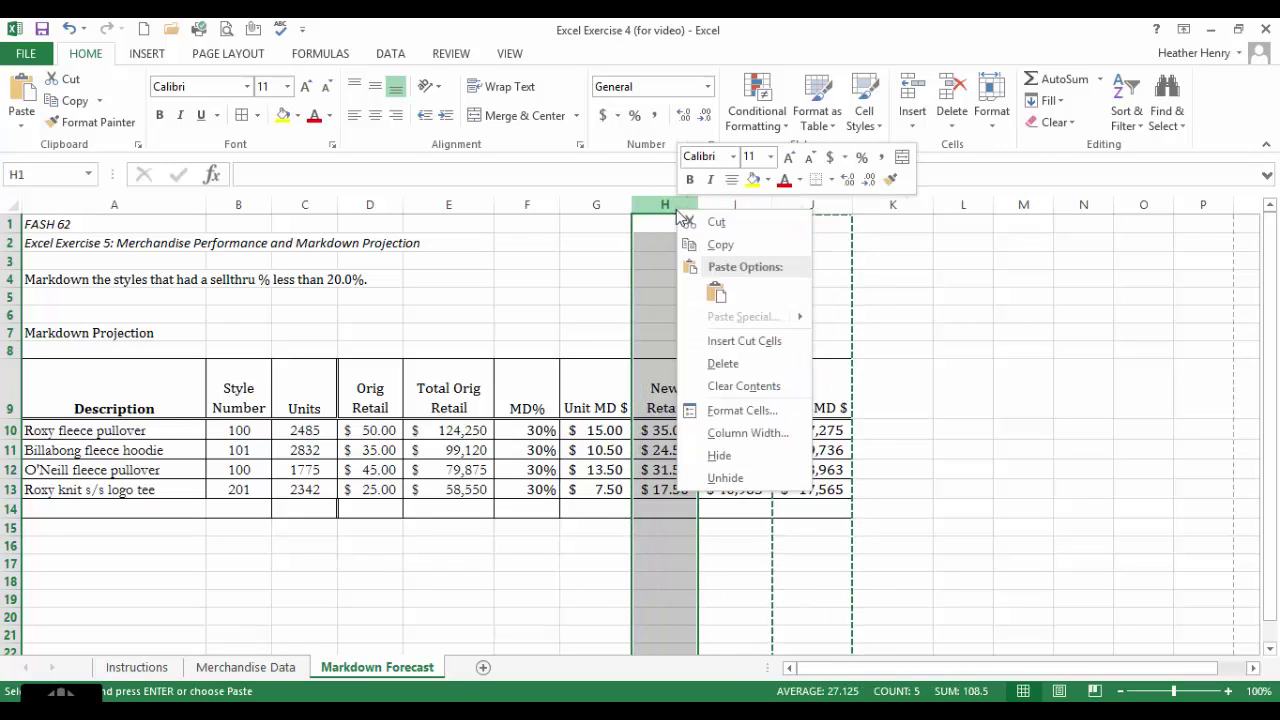
click(742, 343)
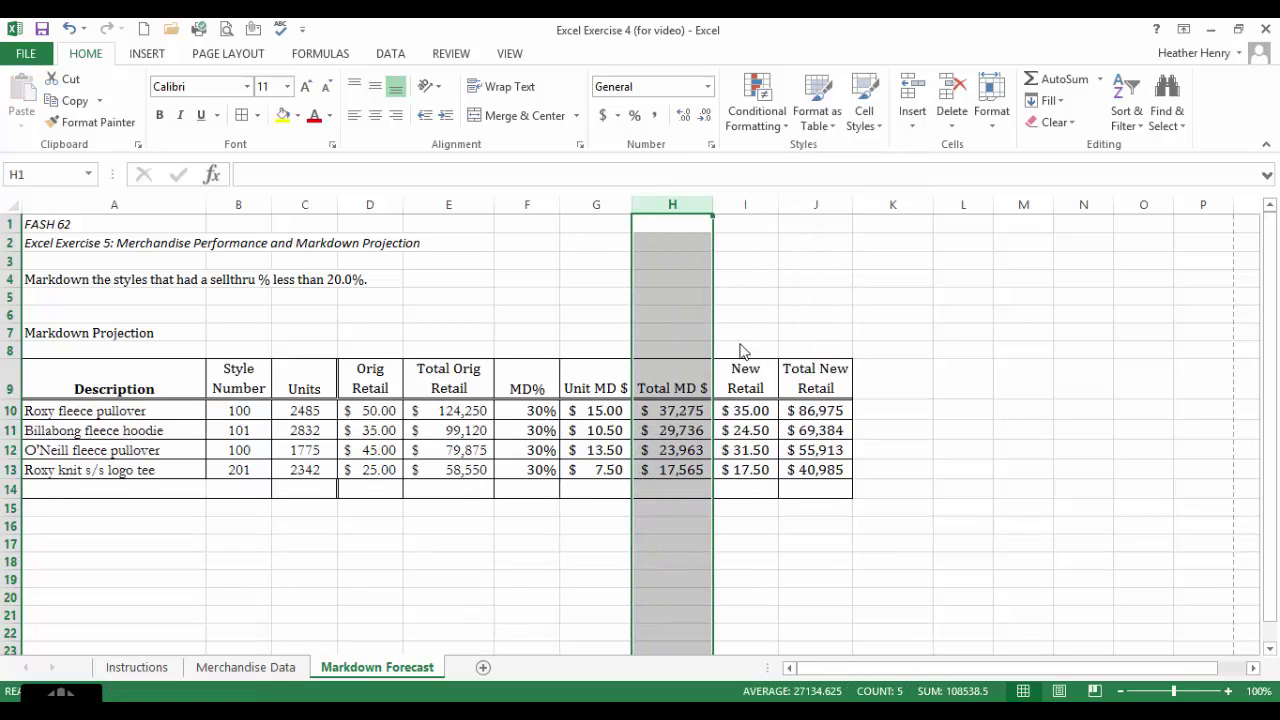
click(802, 385)
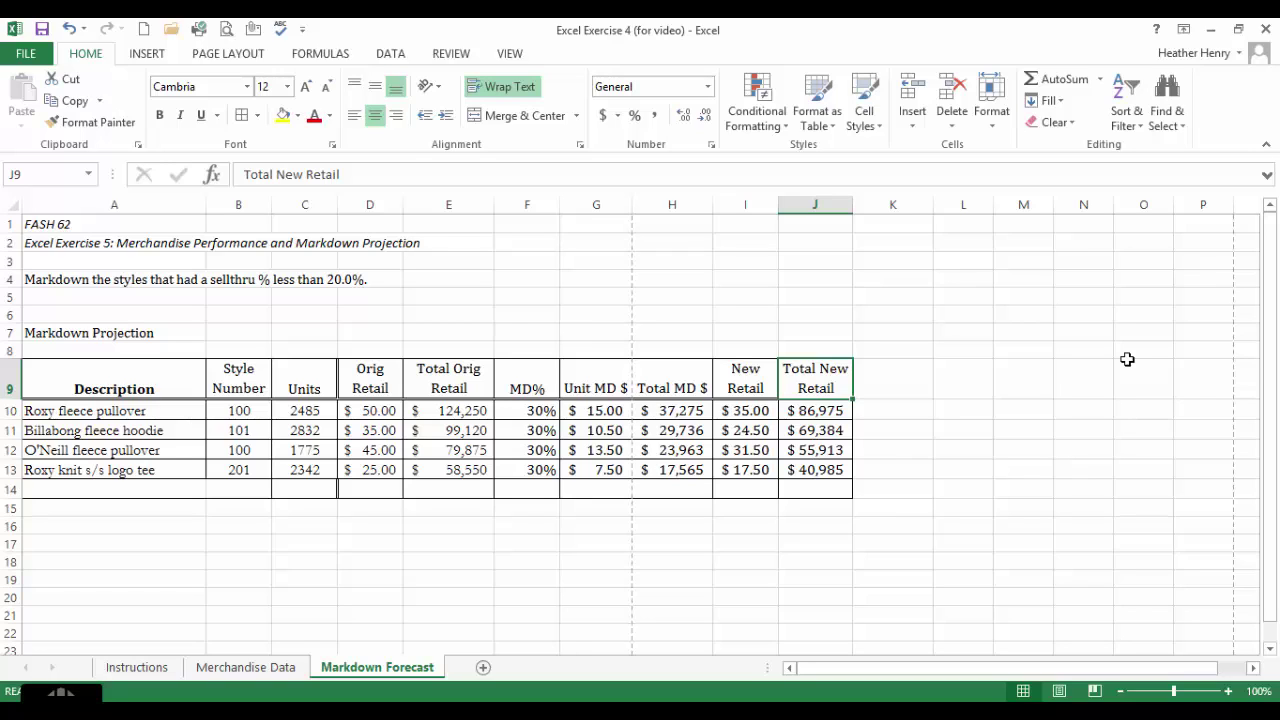
Step: Total the Units column in C14 with an AutoSum of C10:C13
click(312, 491)
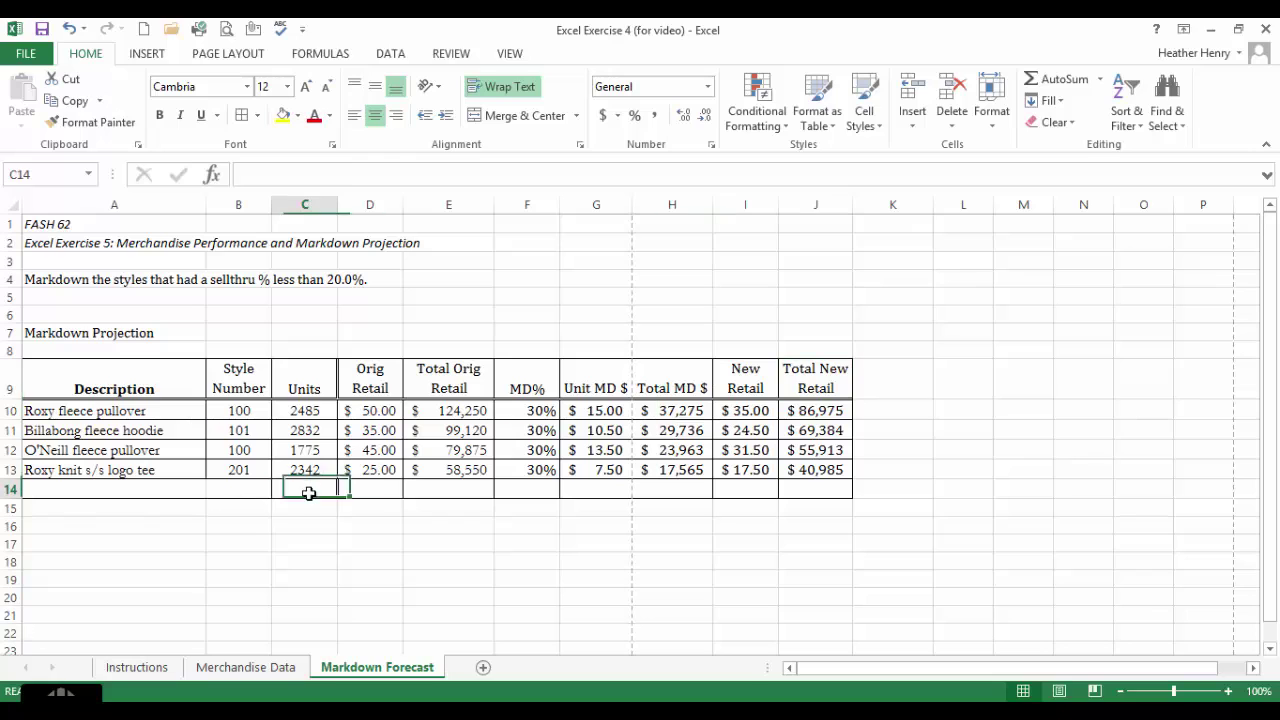
click(1042, 88)
key(Return)
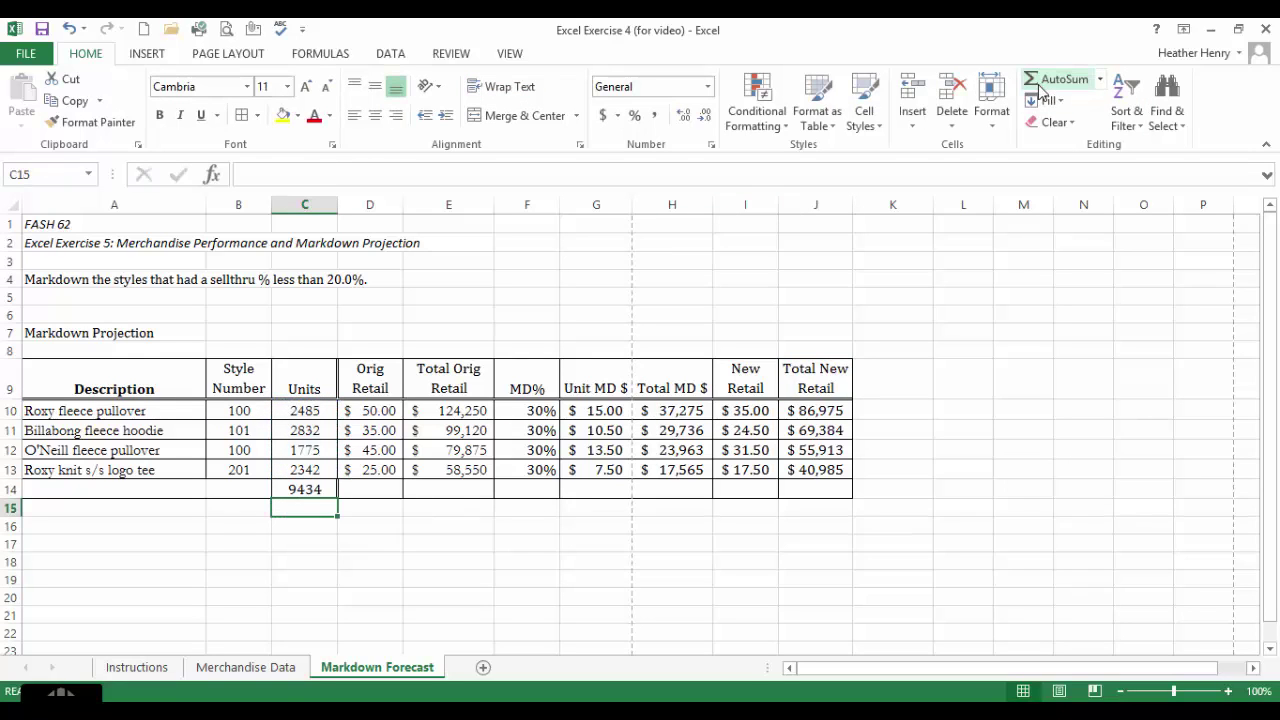
click(325, 490)
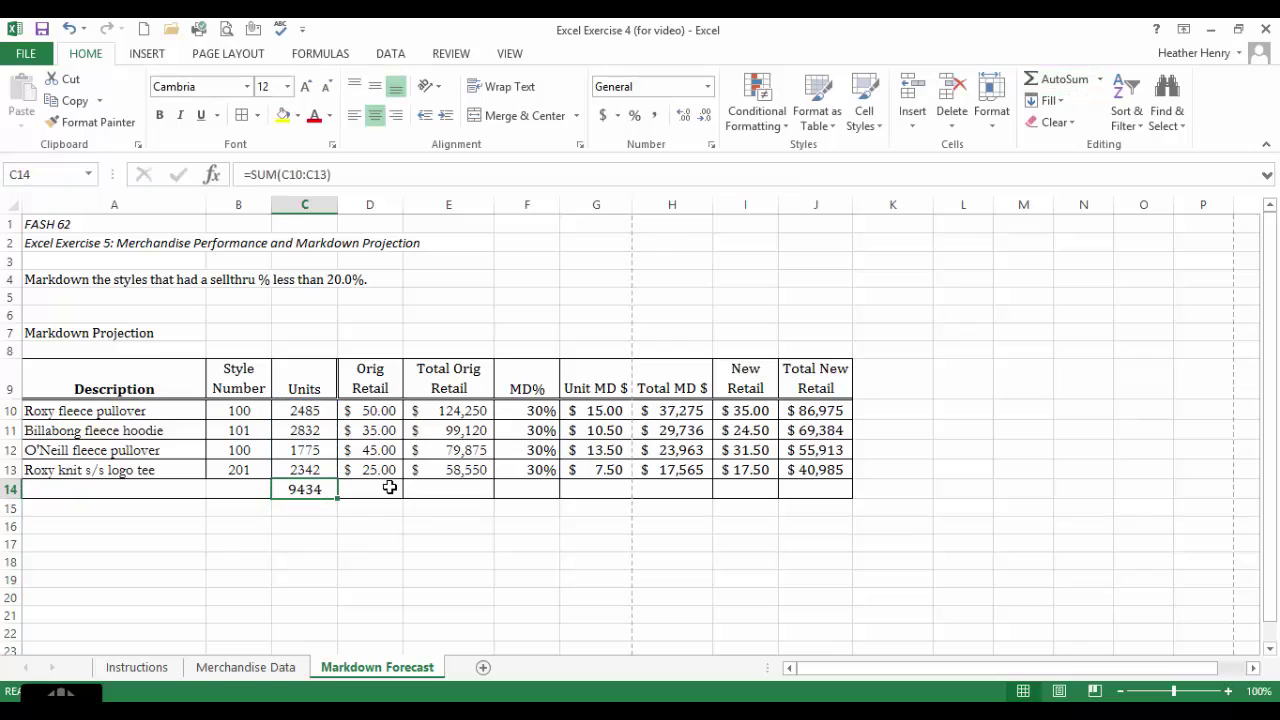
Step: Total the Total Orig Retail column in E14 with an AutoSum of E10:E13
click(474, 499)
click(474, 472)
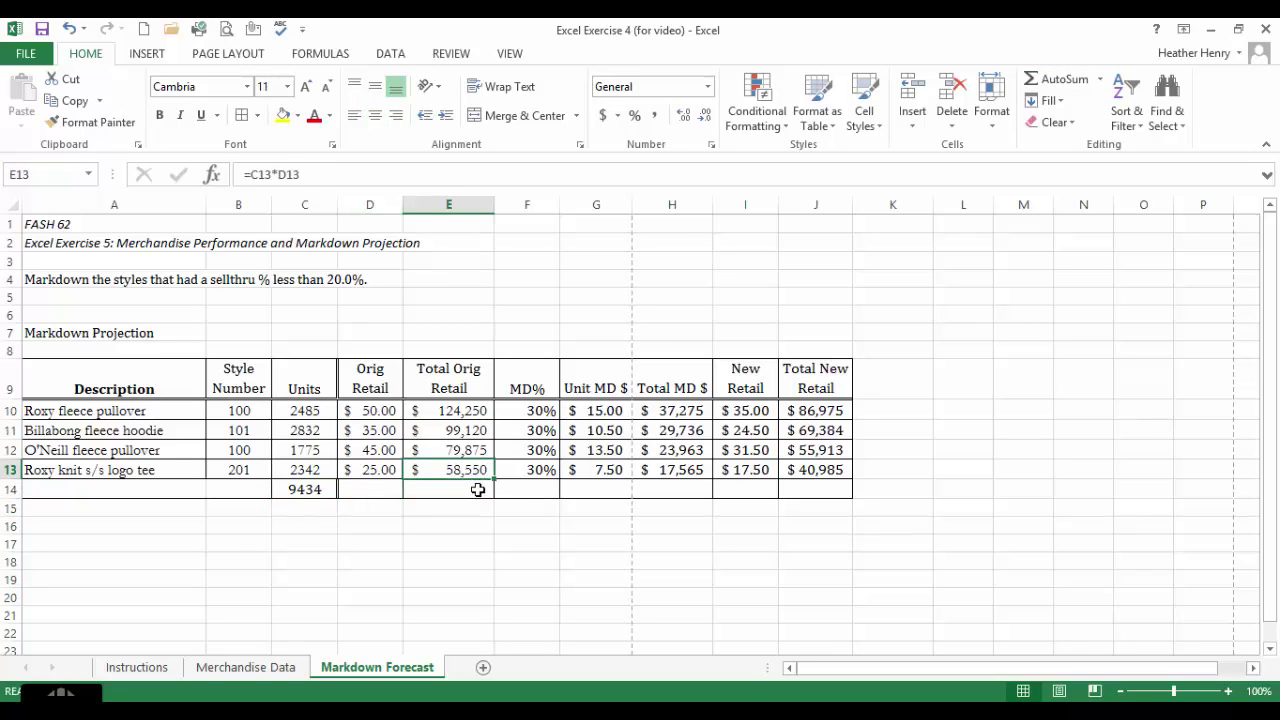
key(Down)
key(Down)
click(492, 486)
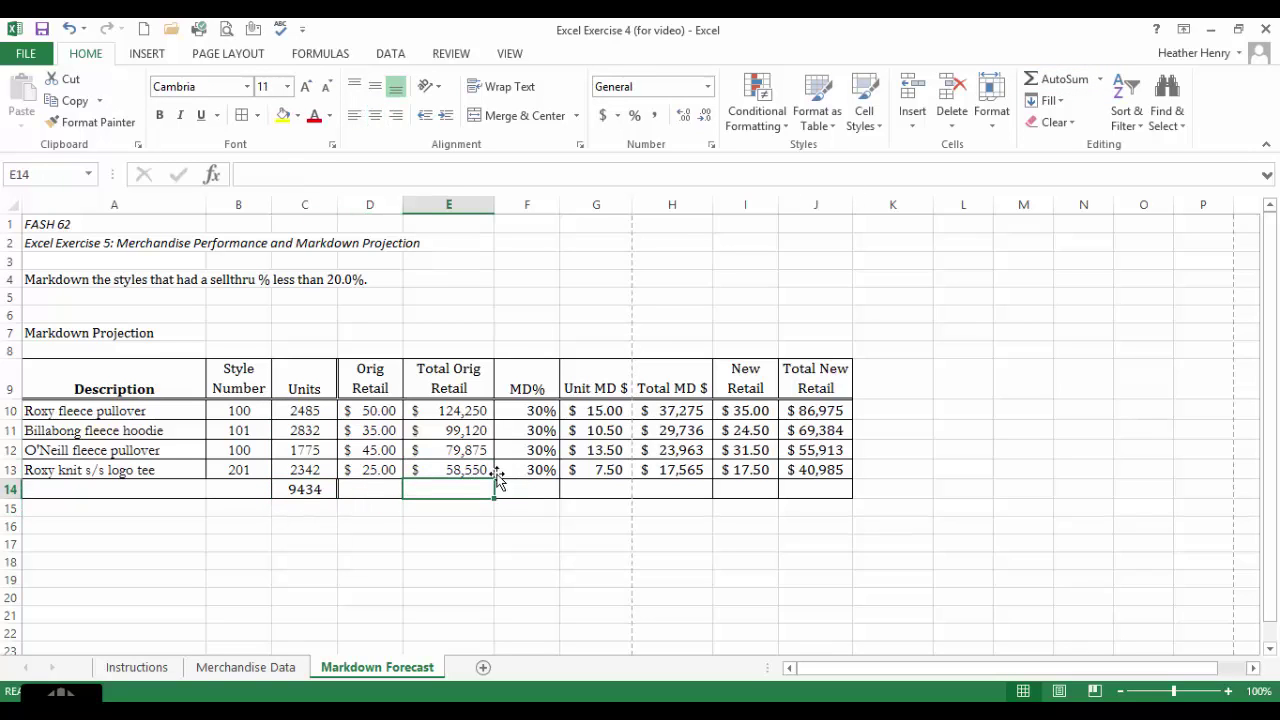
click(1049, 84)
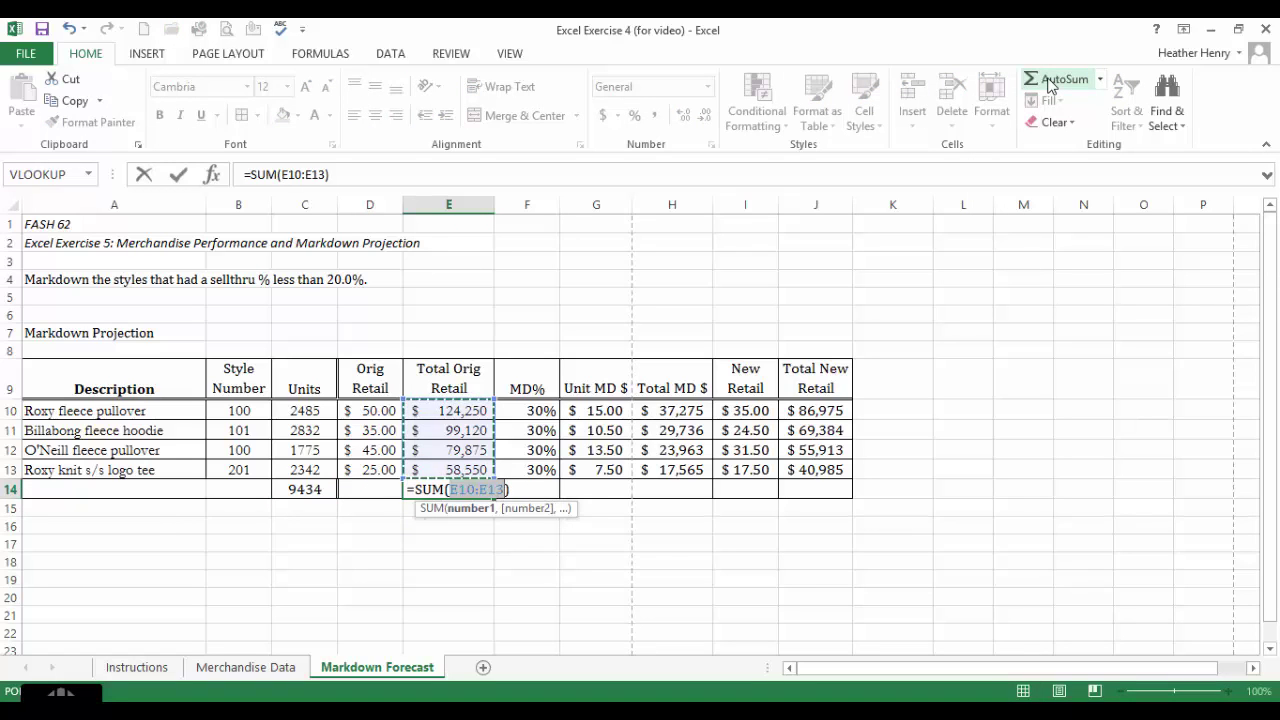
key(Return)
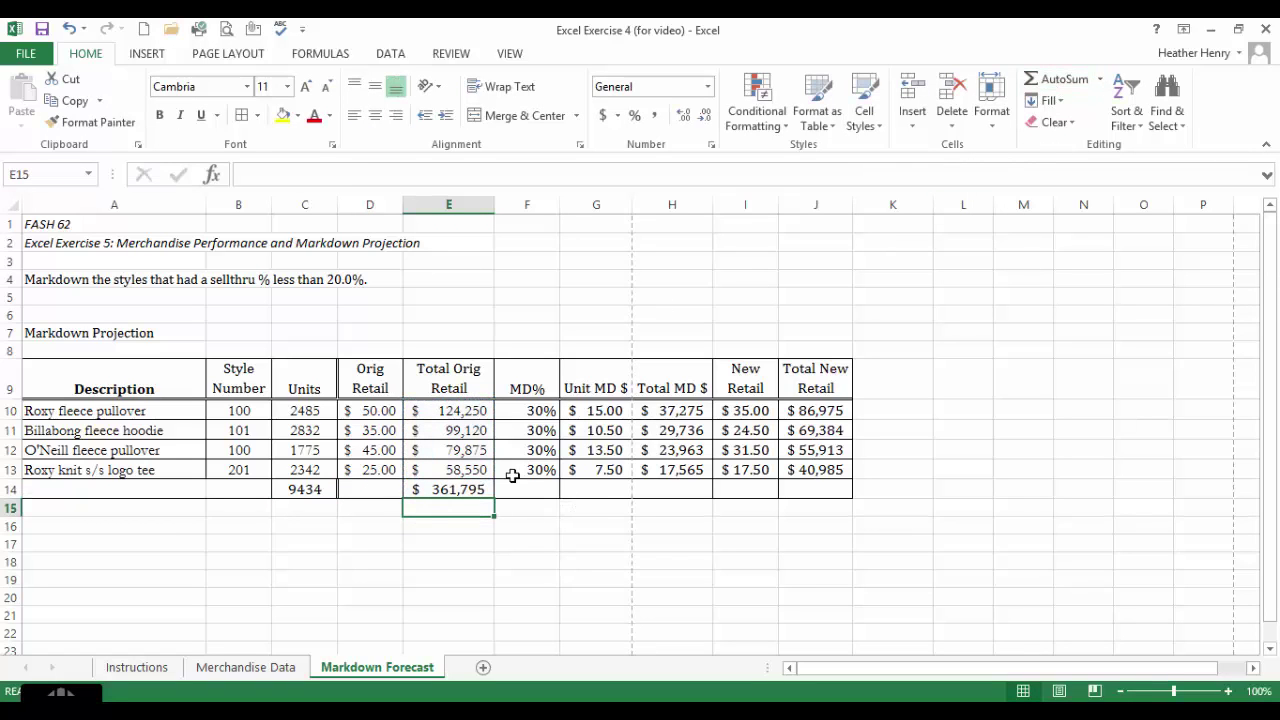
Step: Total the Total MD $ column in H14 with an AutoSum of H10:H13
click(465, 489)
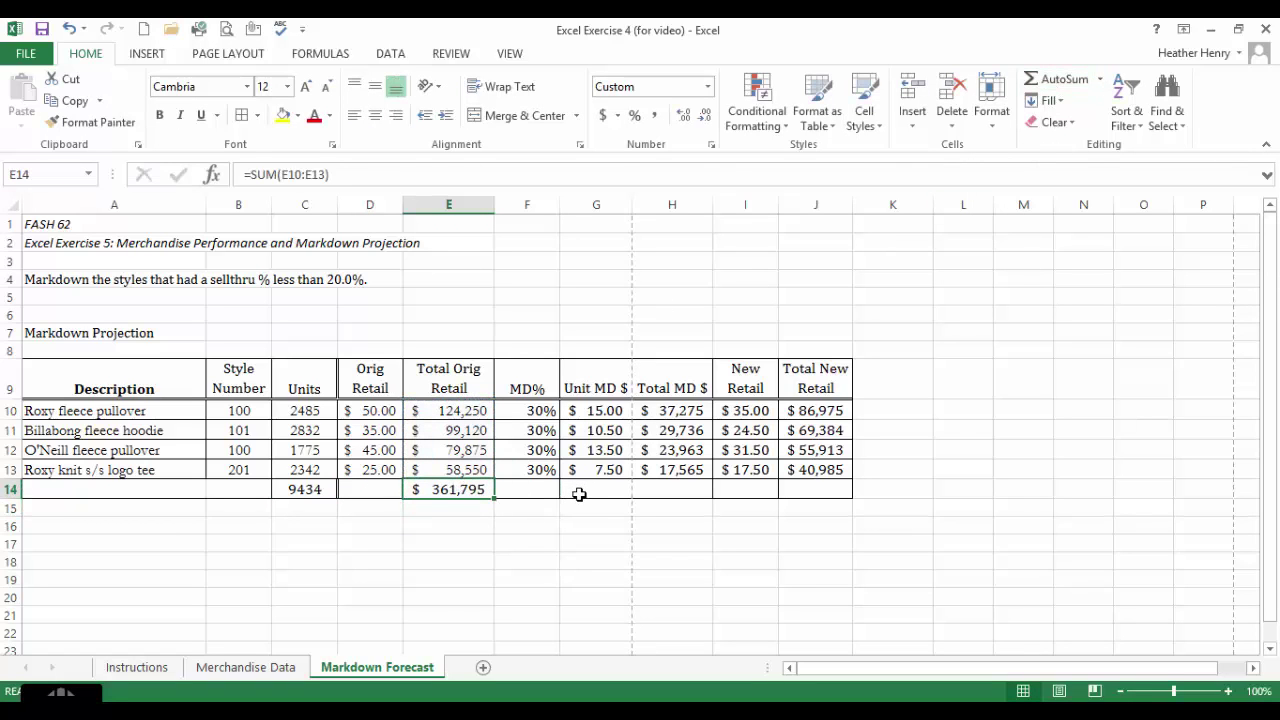
click(579, 494)
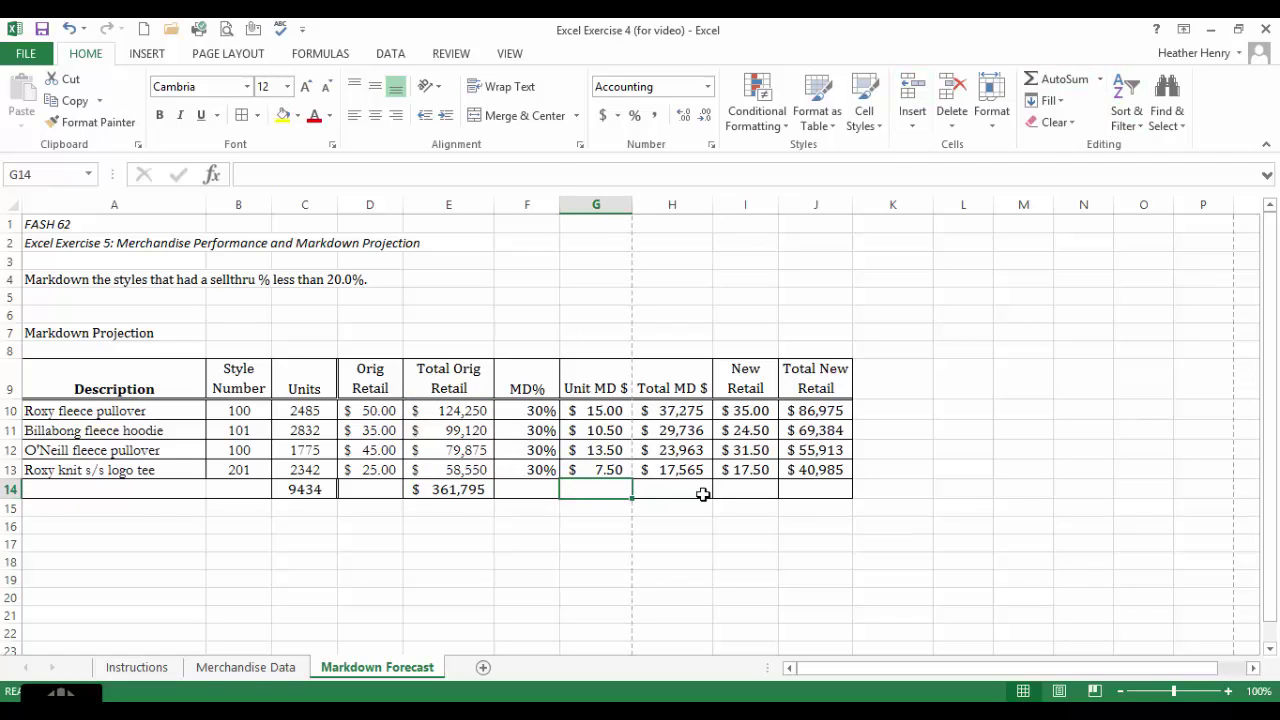
click(703, 494)
click(1044, 100)
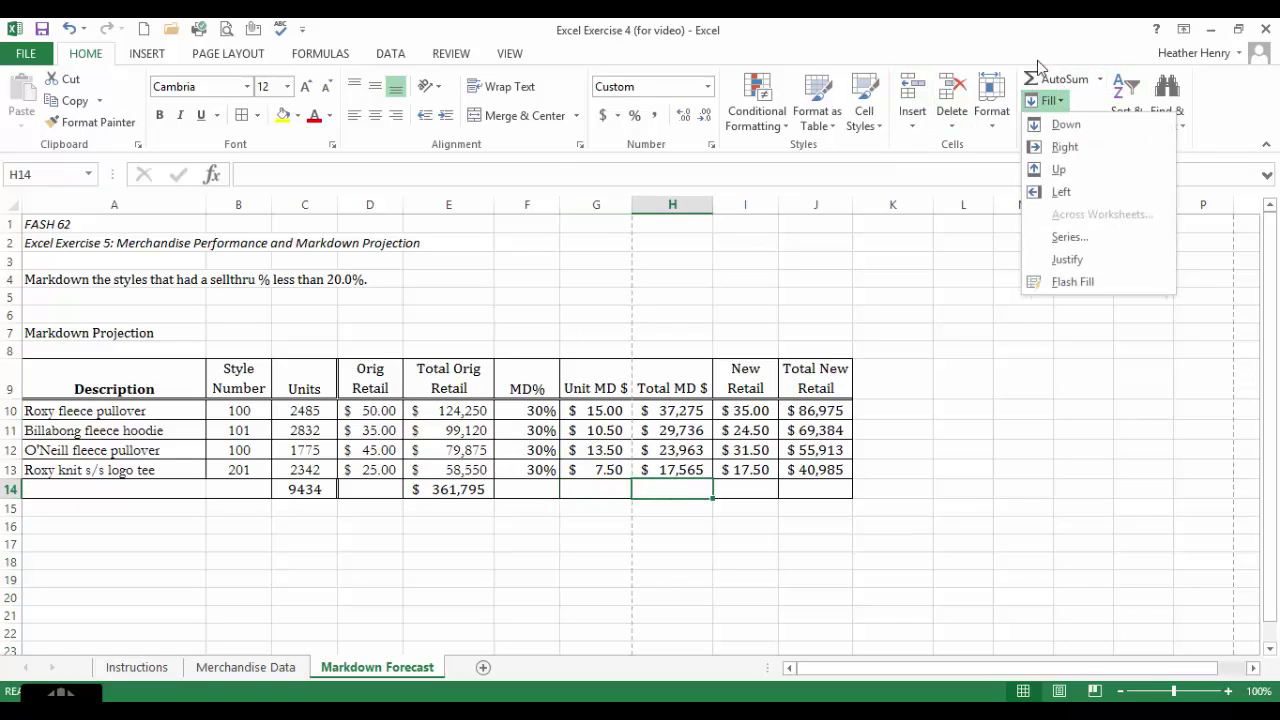
click(1045, 80)
key(Return)
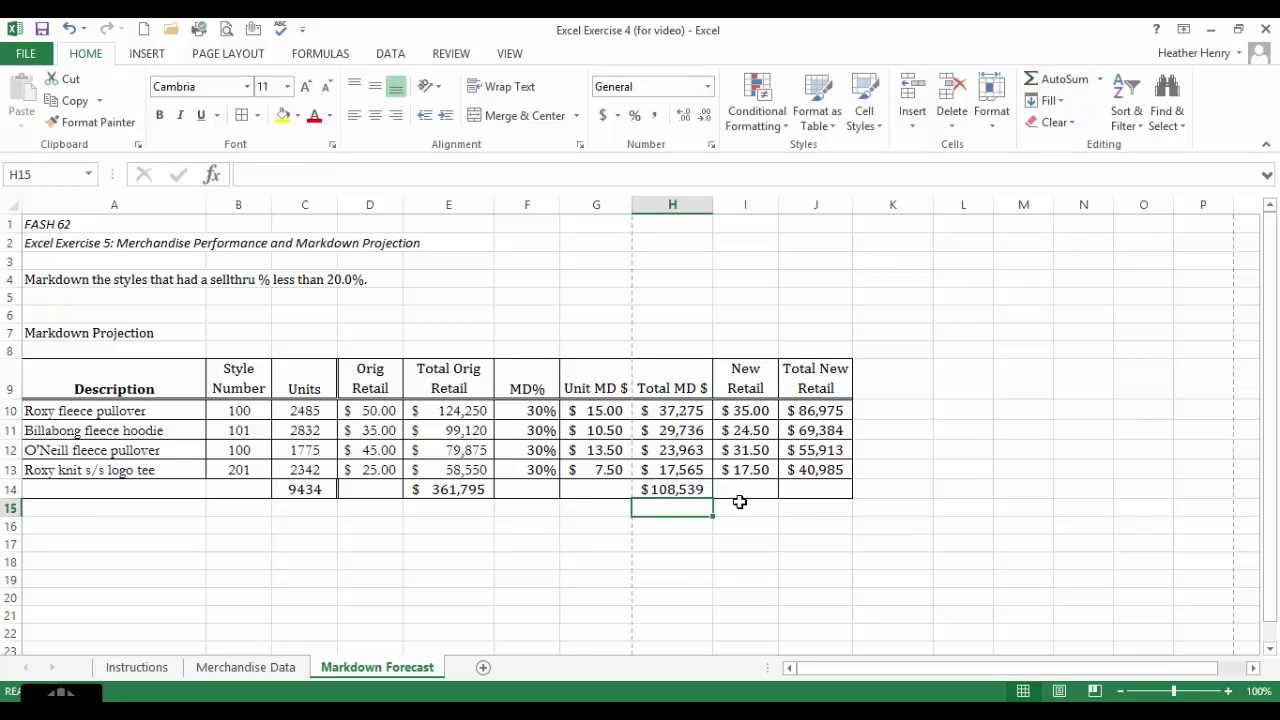
click(688, 490)
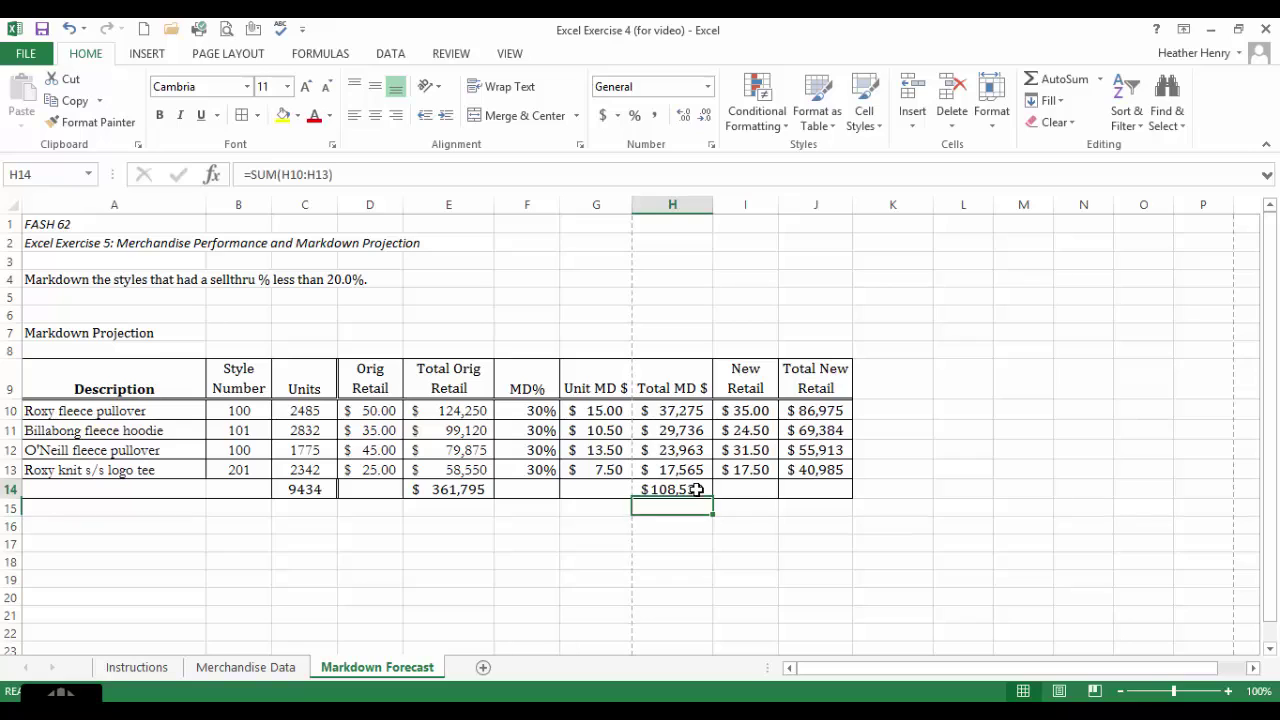
Step: Total the Total New Retail column in J14 with an AutoSum of J10:J13 and format it without decimals
click(816, 492)
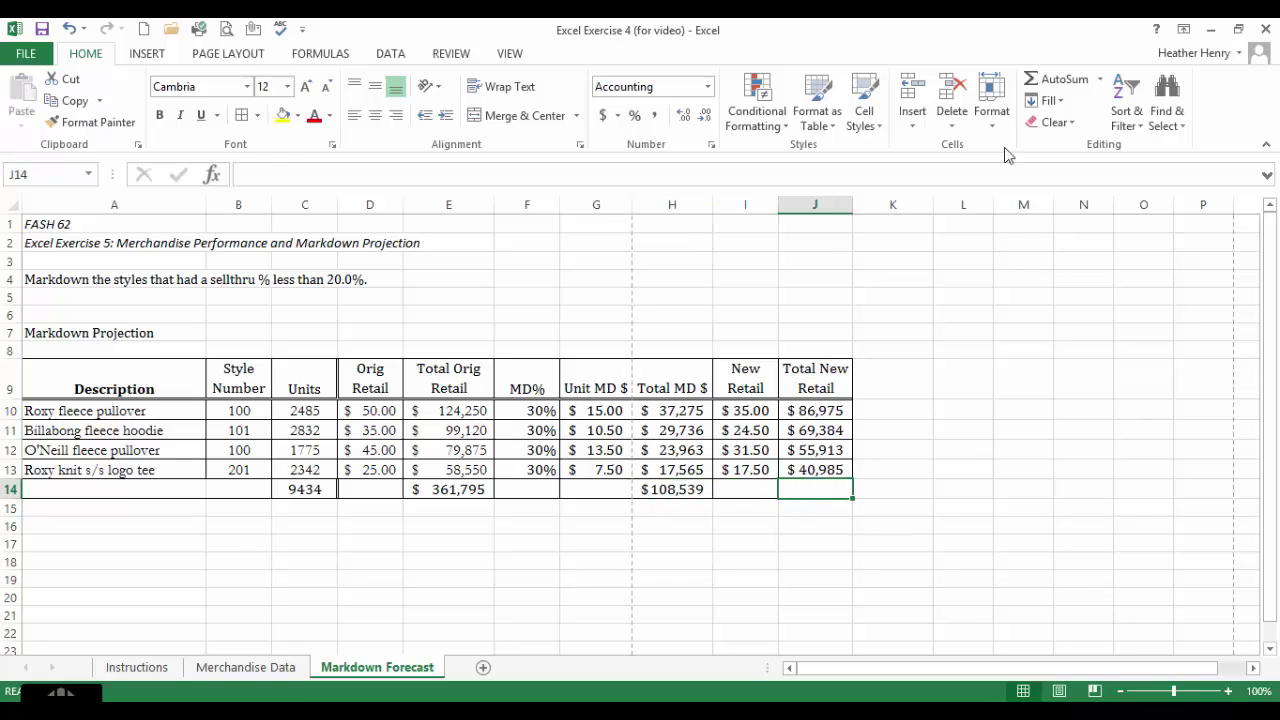
click(1056, 84)
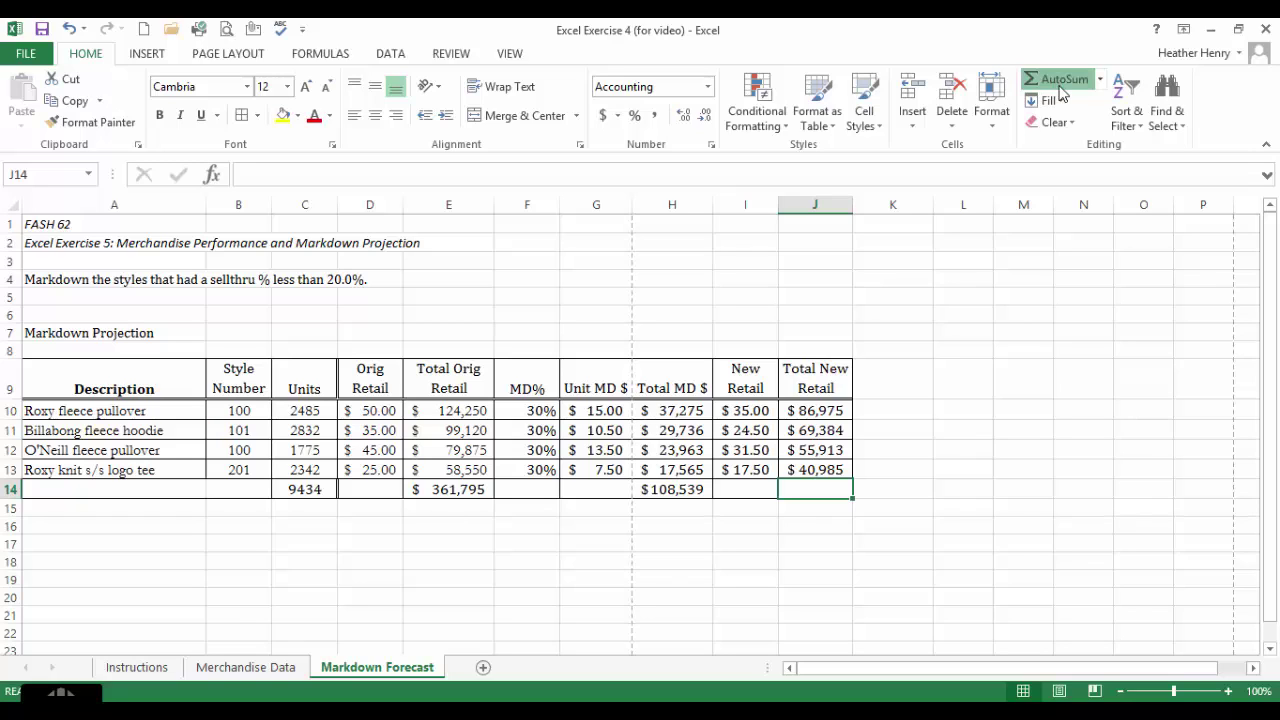
click(1062, 90)
key(Return)
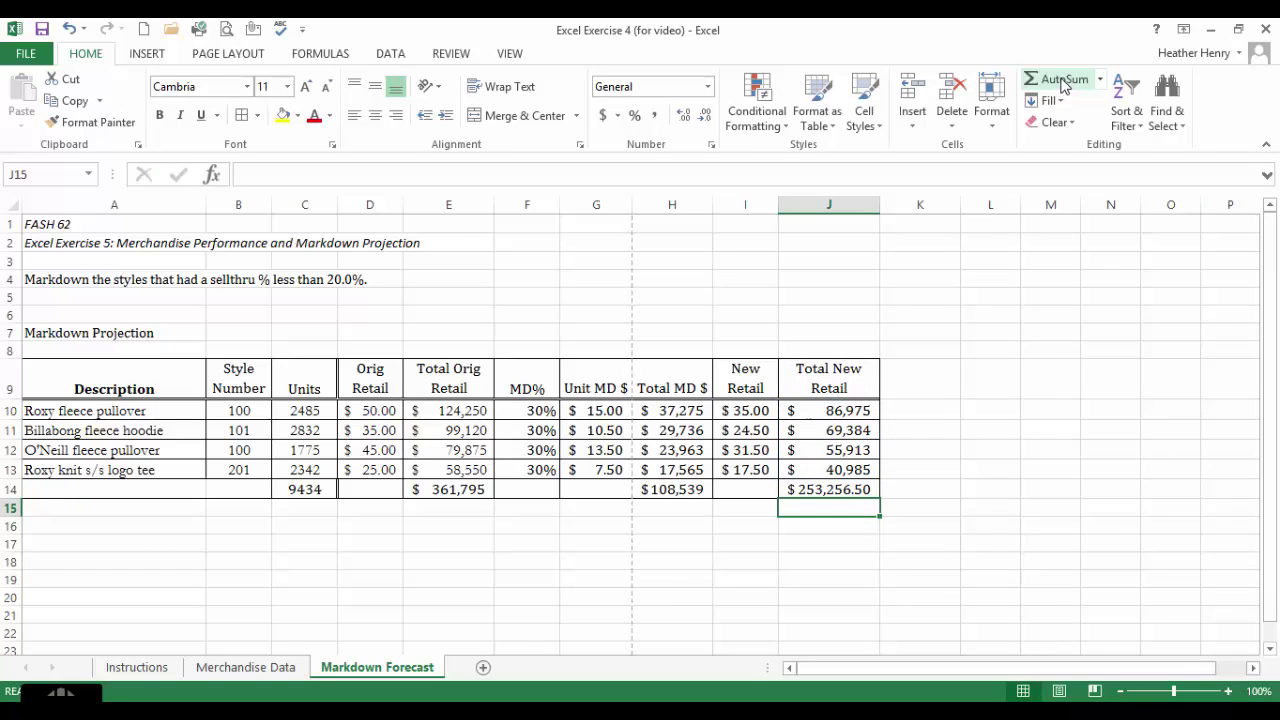
click(865, 490)
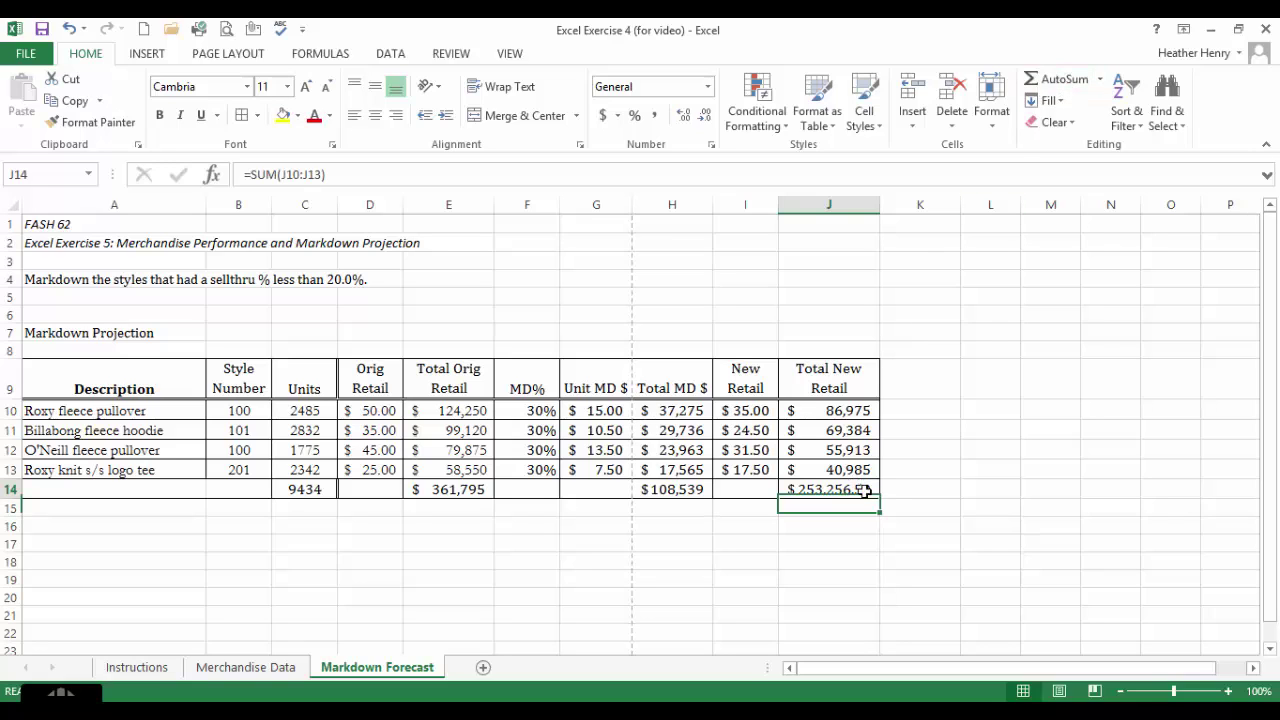
click(705, 116)
click(705, 116)
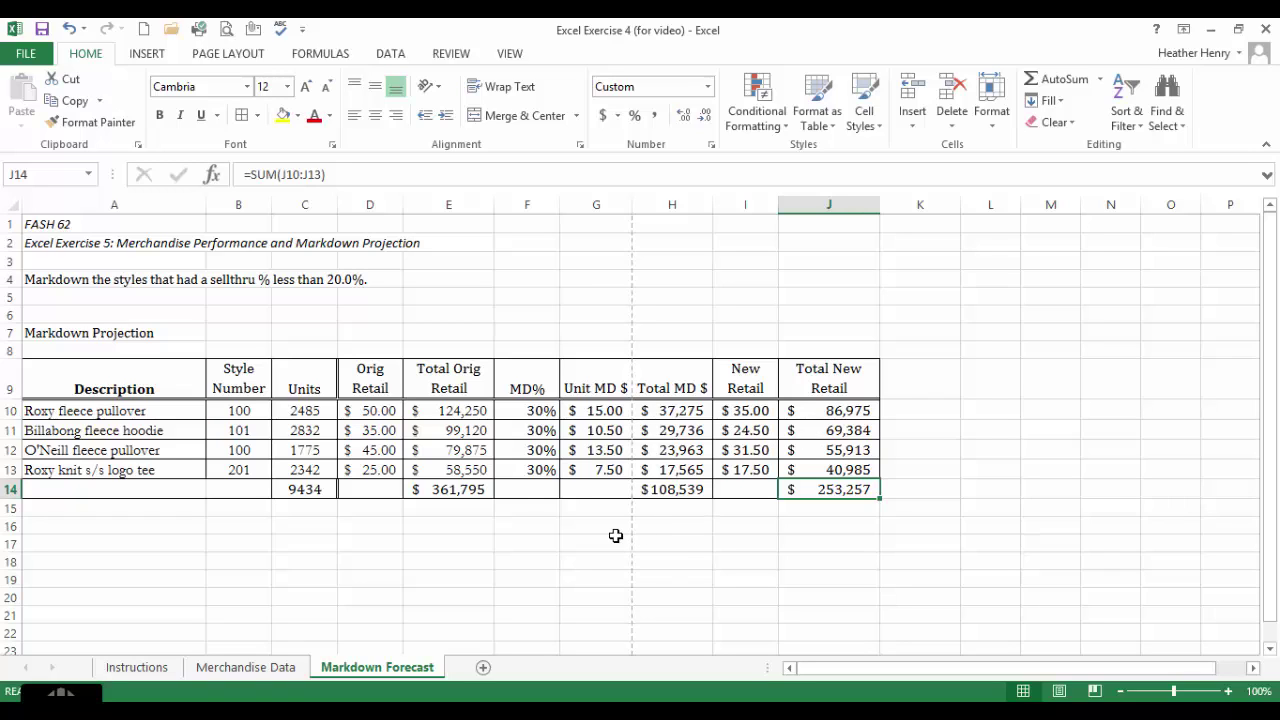
Step: Calculate the average original retail in D14 with the formula =E14/C14
click(373, 489)
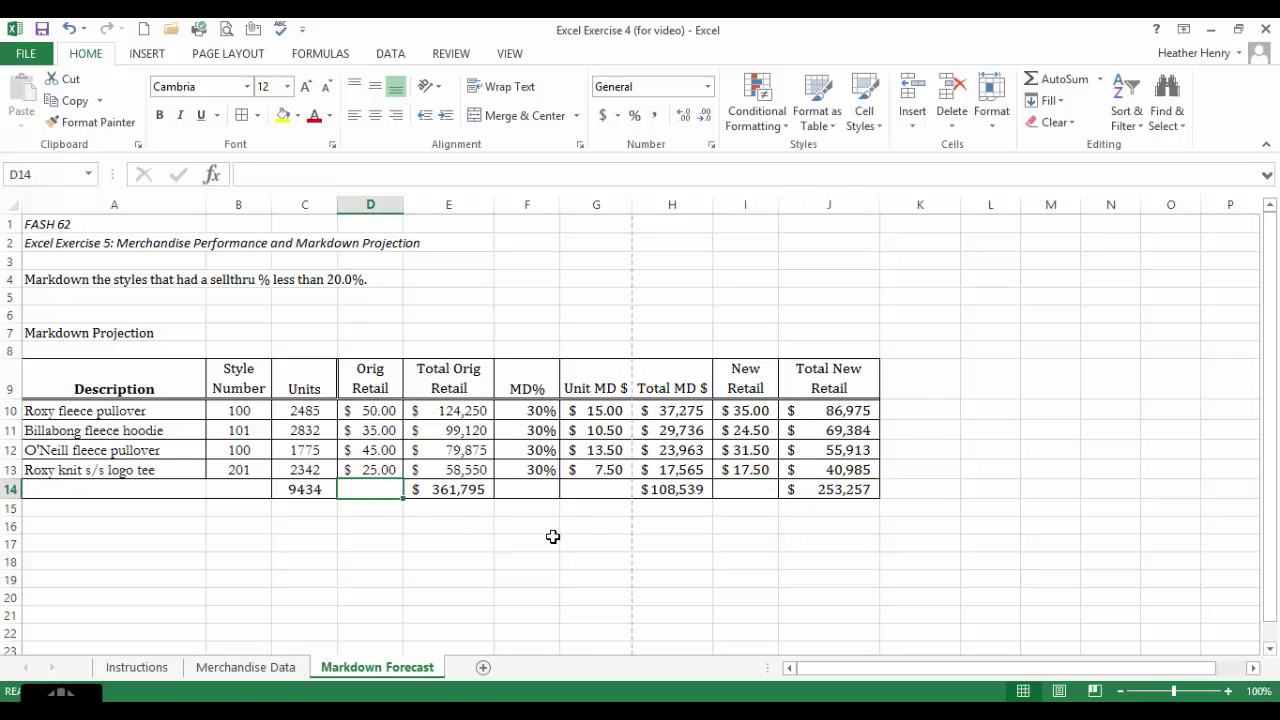
text(=)
click(481, 492)
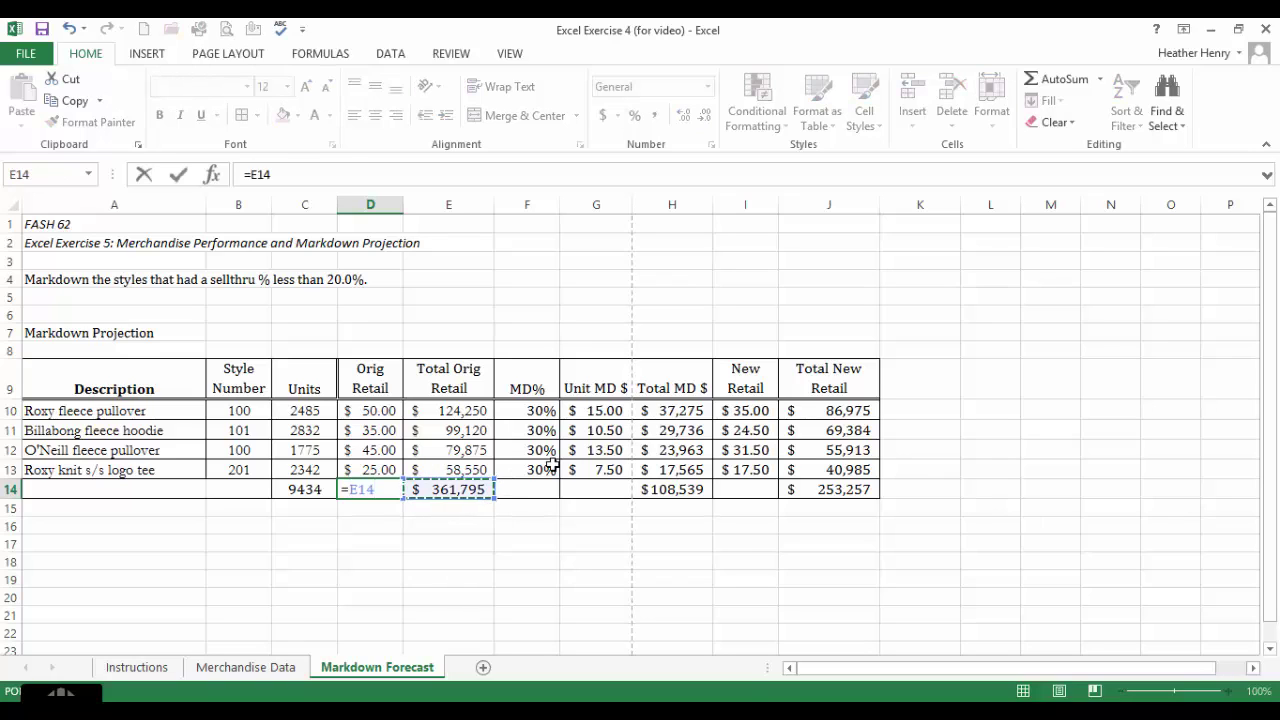
text(/)
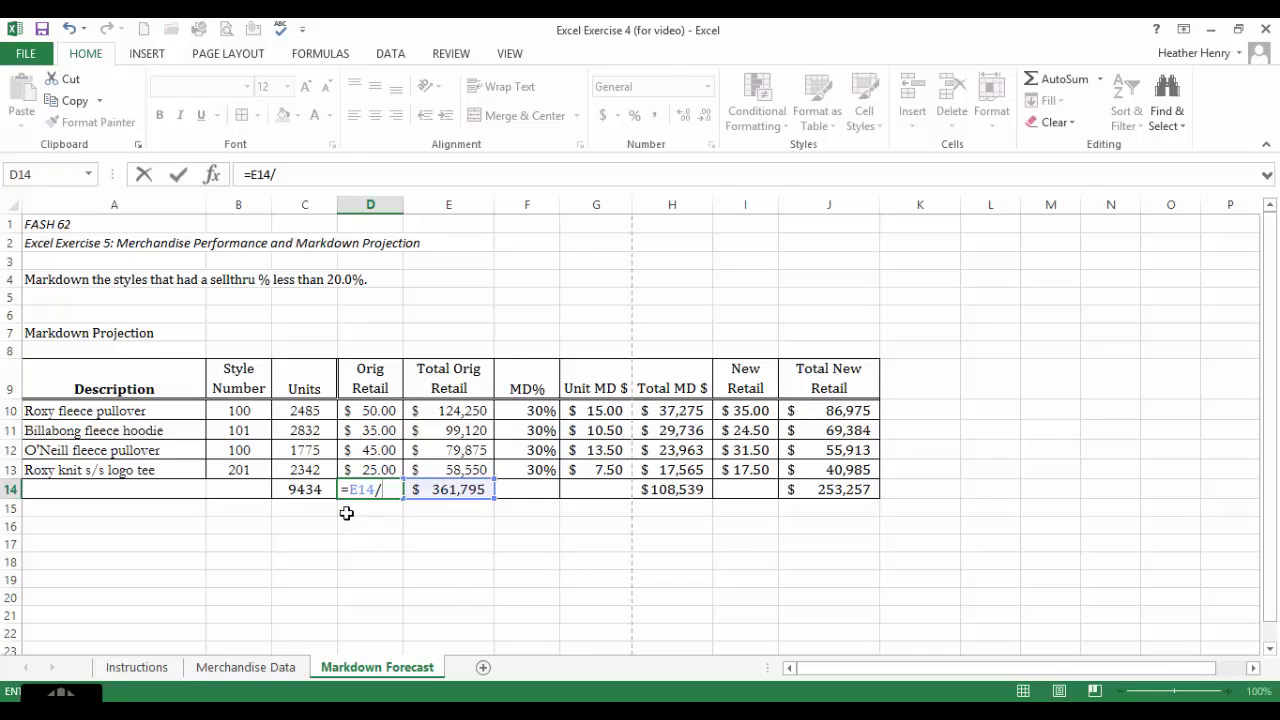
click(315, 489)
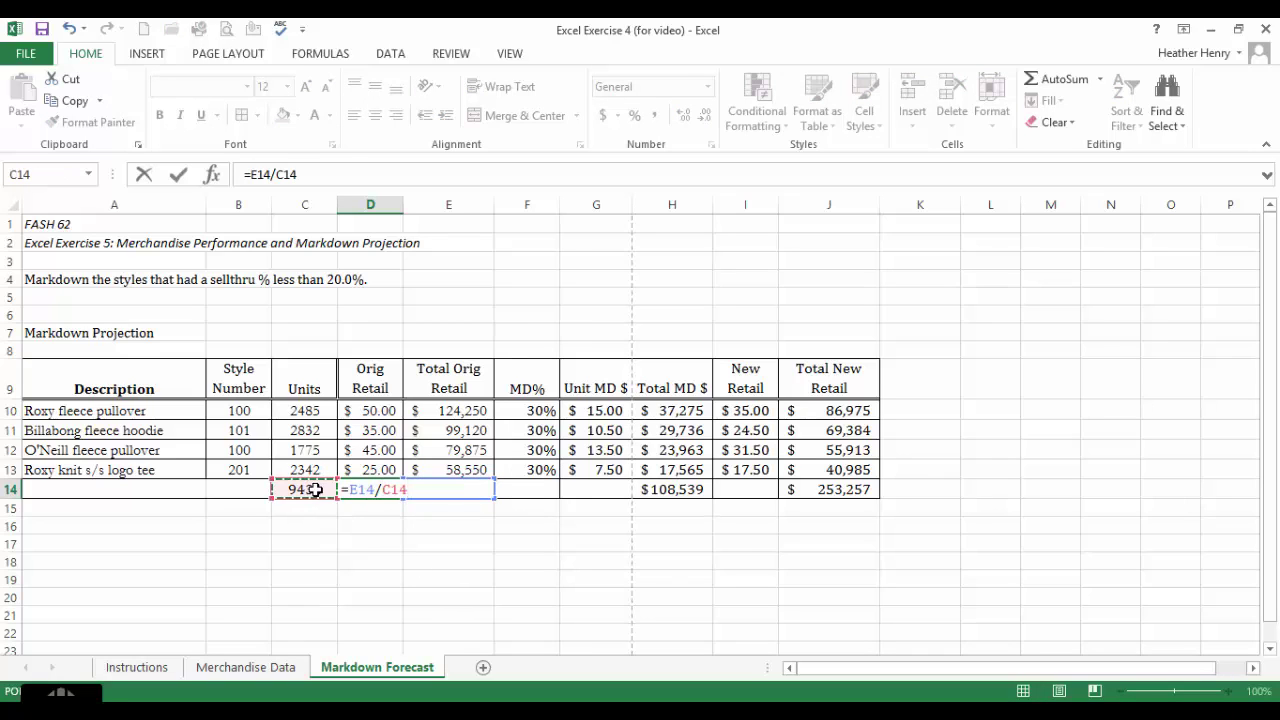
key(ctrl+Return)
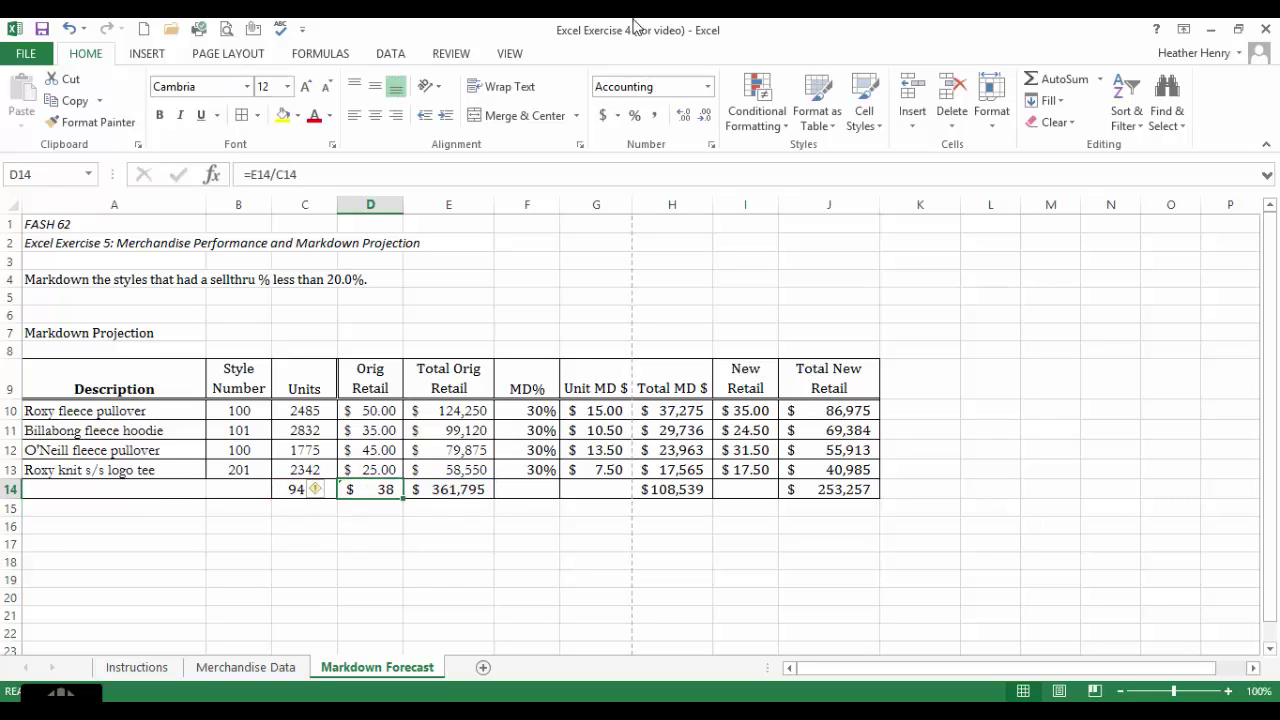
Step: Format the D14 average with two decimal places and widen column D slightly
click(690, 113)
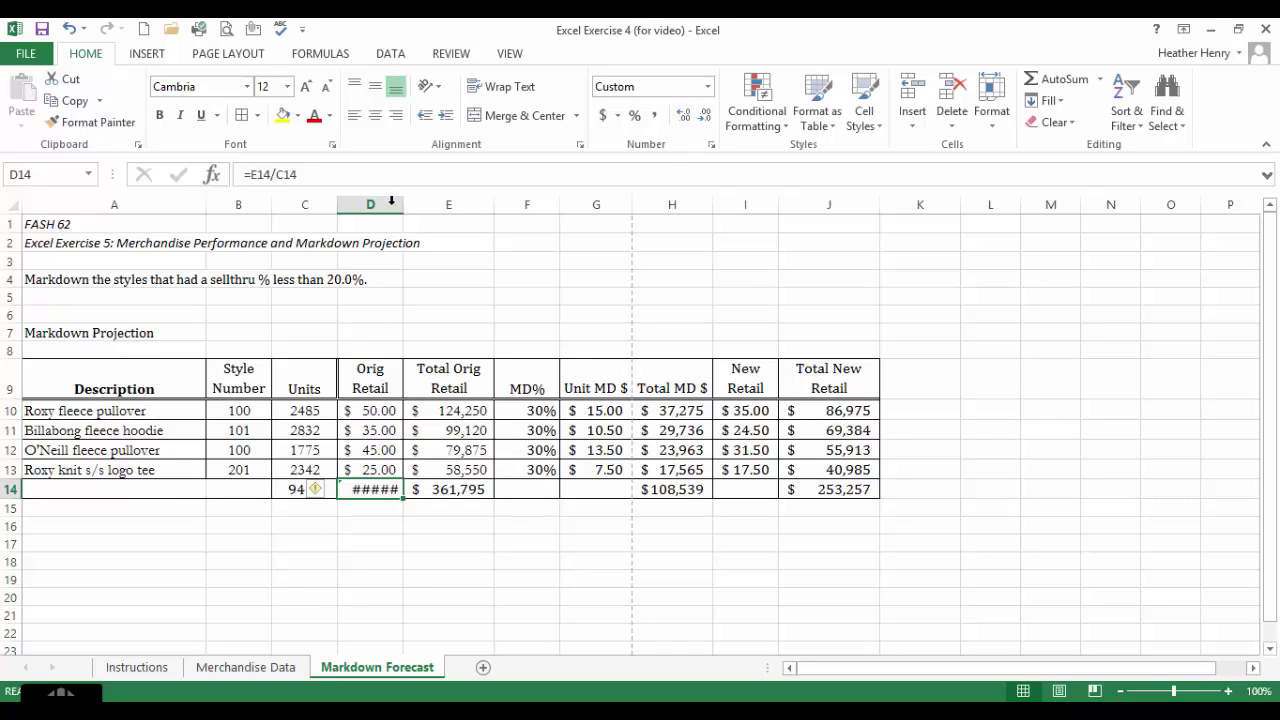
drag(404, 204, 410, 204)
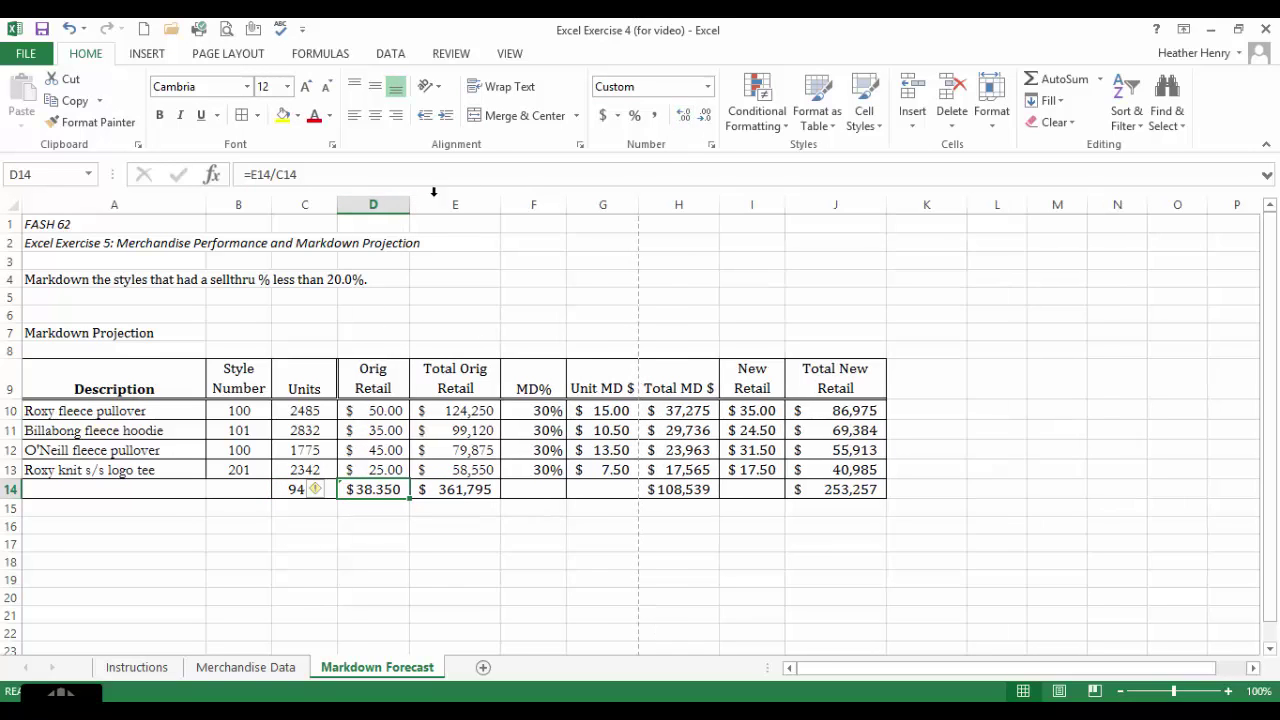
click(706, 115)
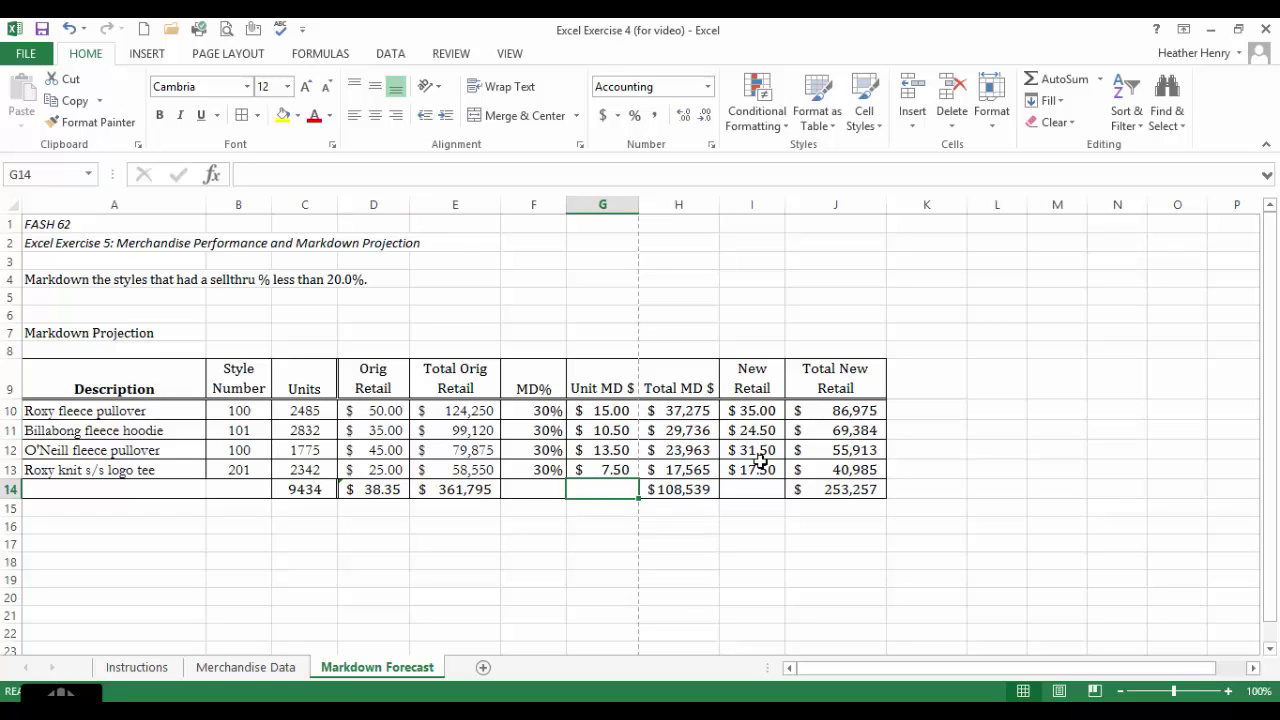
Step: Calculate the average unit markdown in G14 with the formula =H14/C14
text(=)
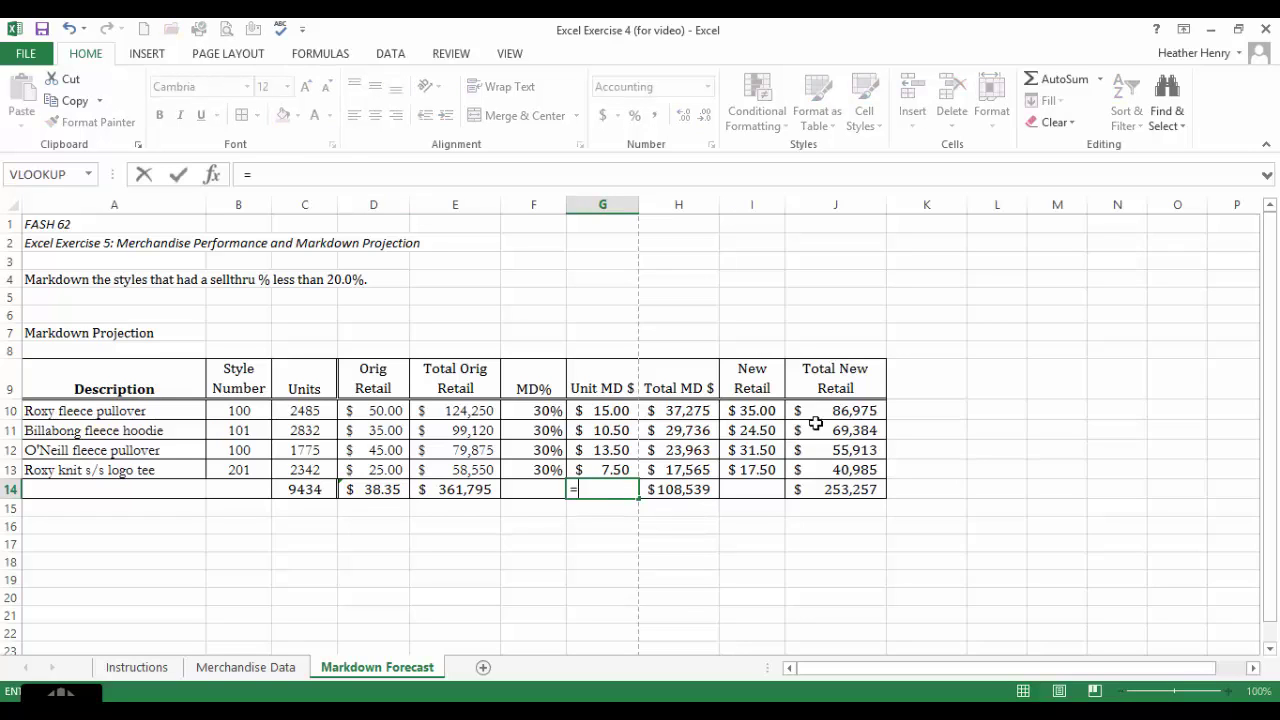
click(707, 489)
text(/)
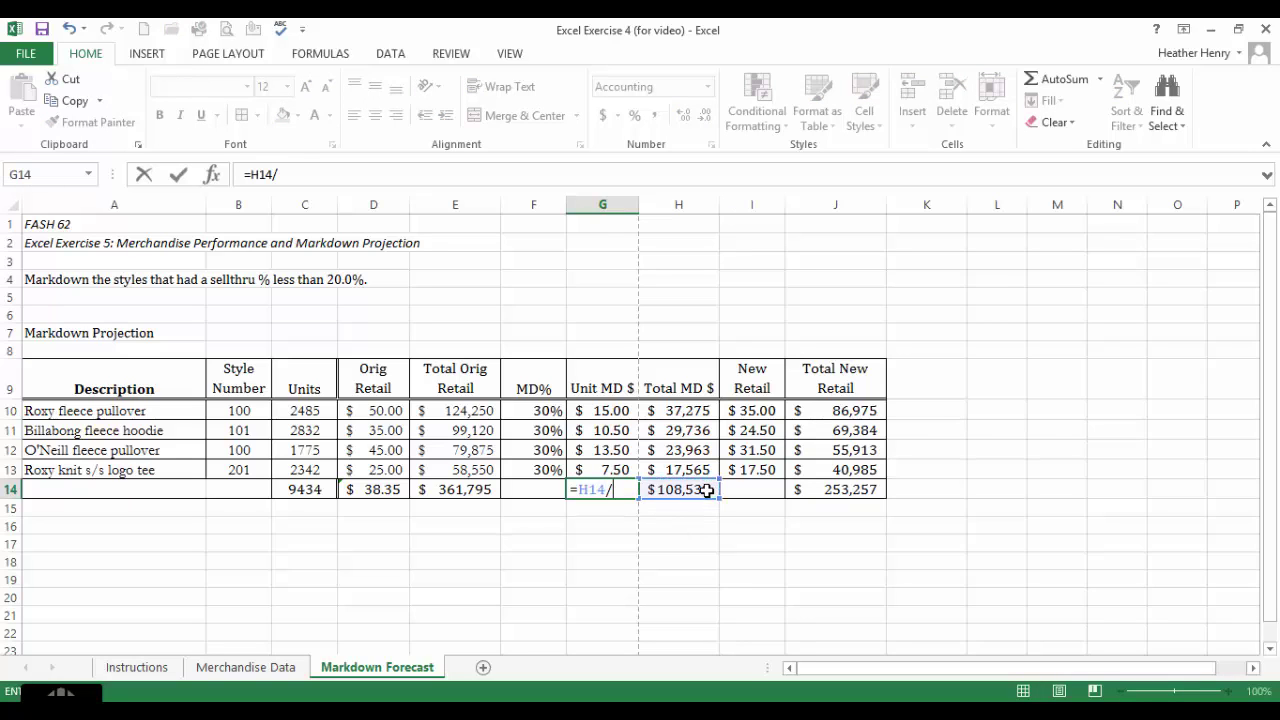
click(300, 489)
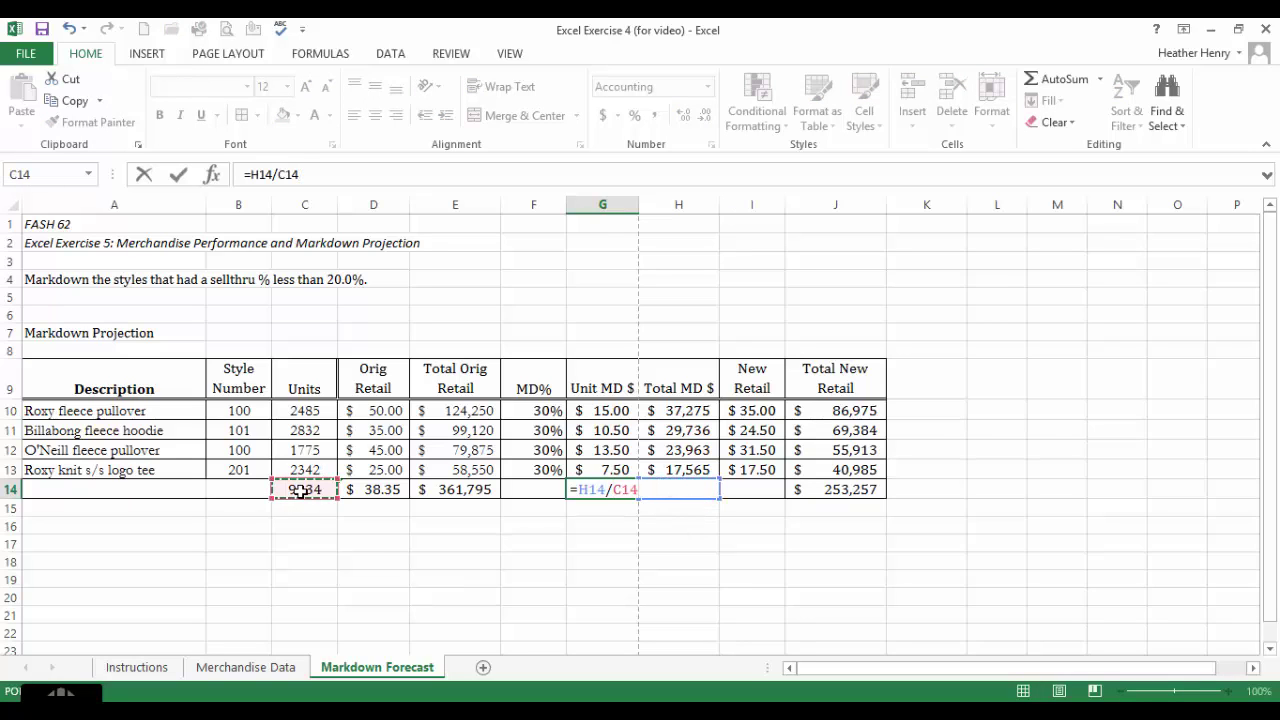
key(Return)
click(612, 490)
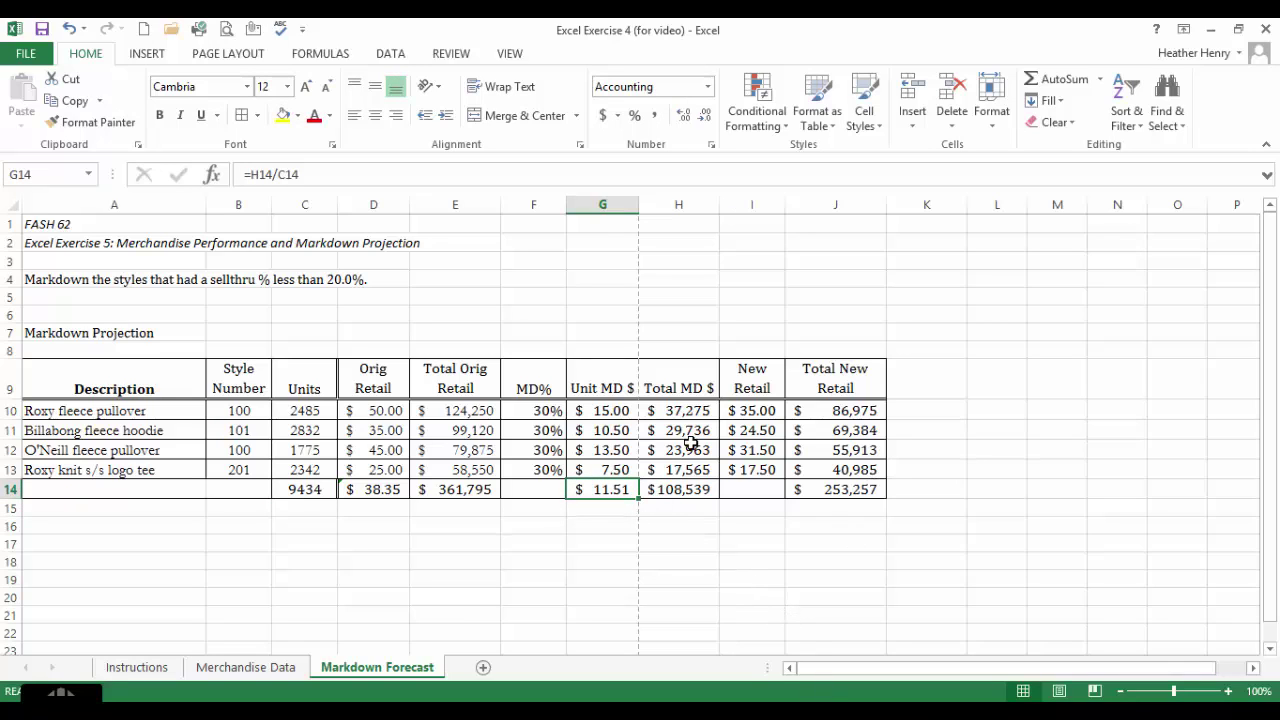
Step: Calculate the average new retail in I14 with the formula =J14/C14 and review its cell references
click(747, 484)
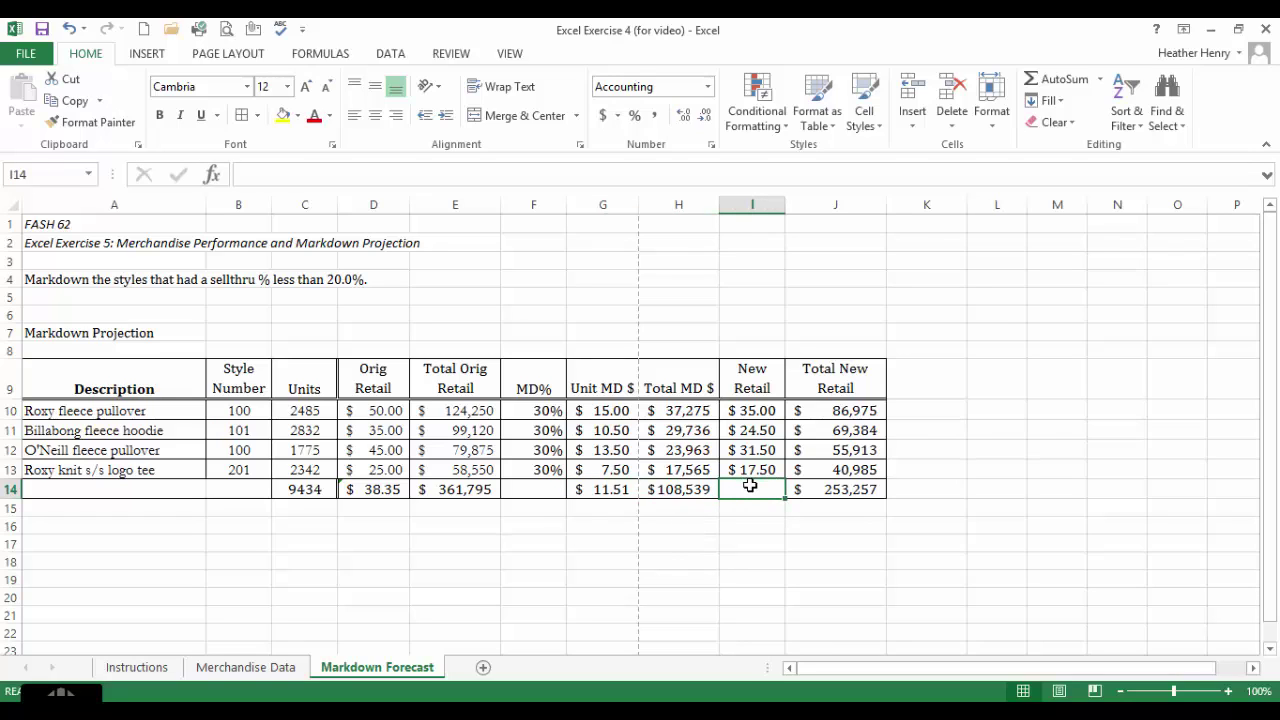
text(=)
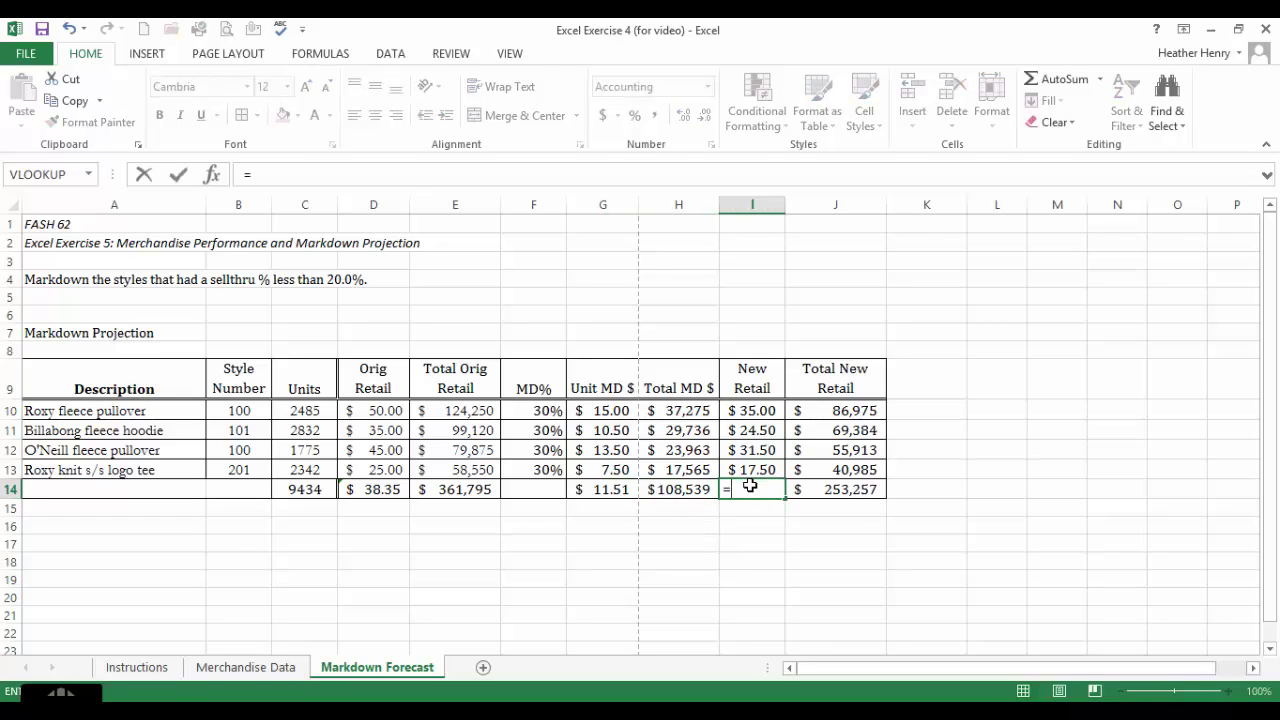
click(835, 489)
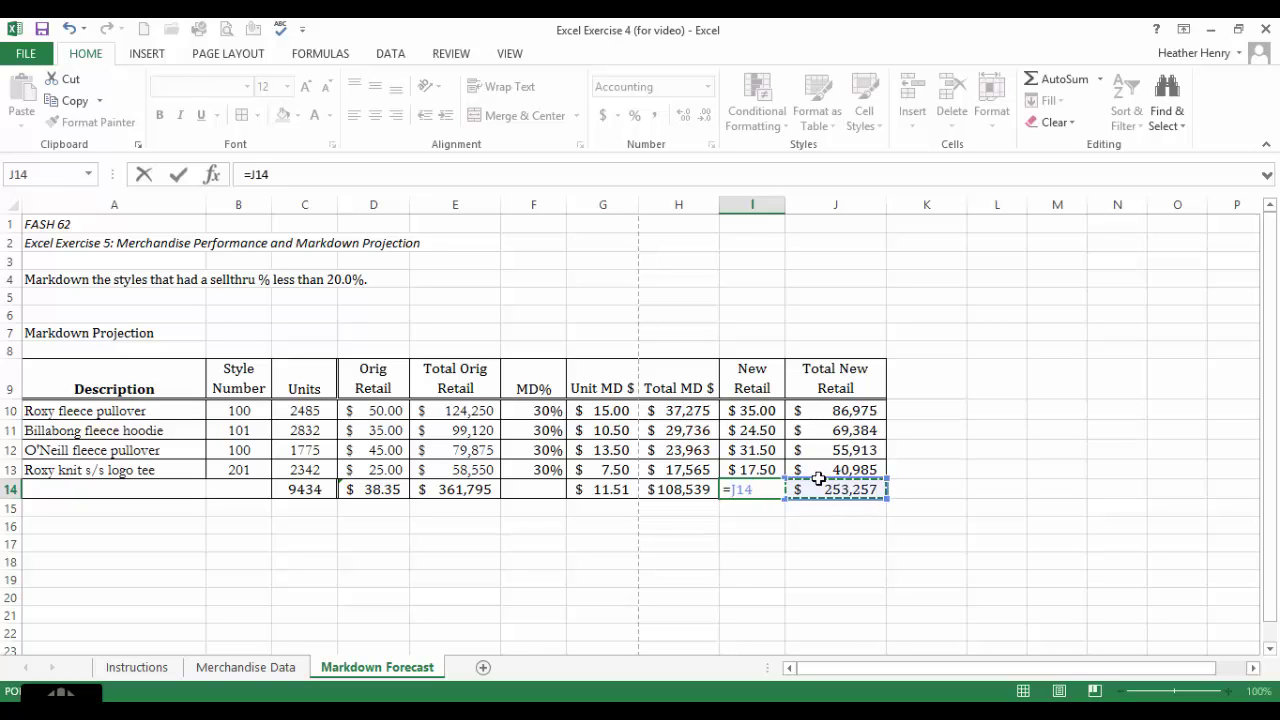
text(/)
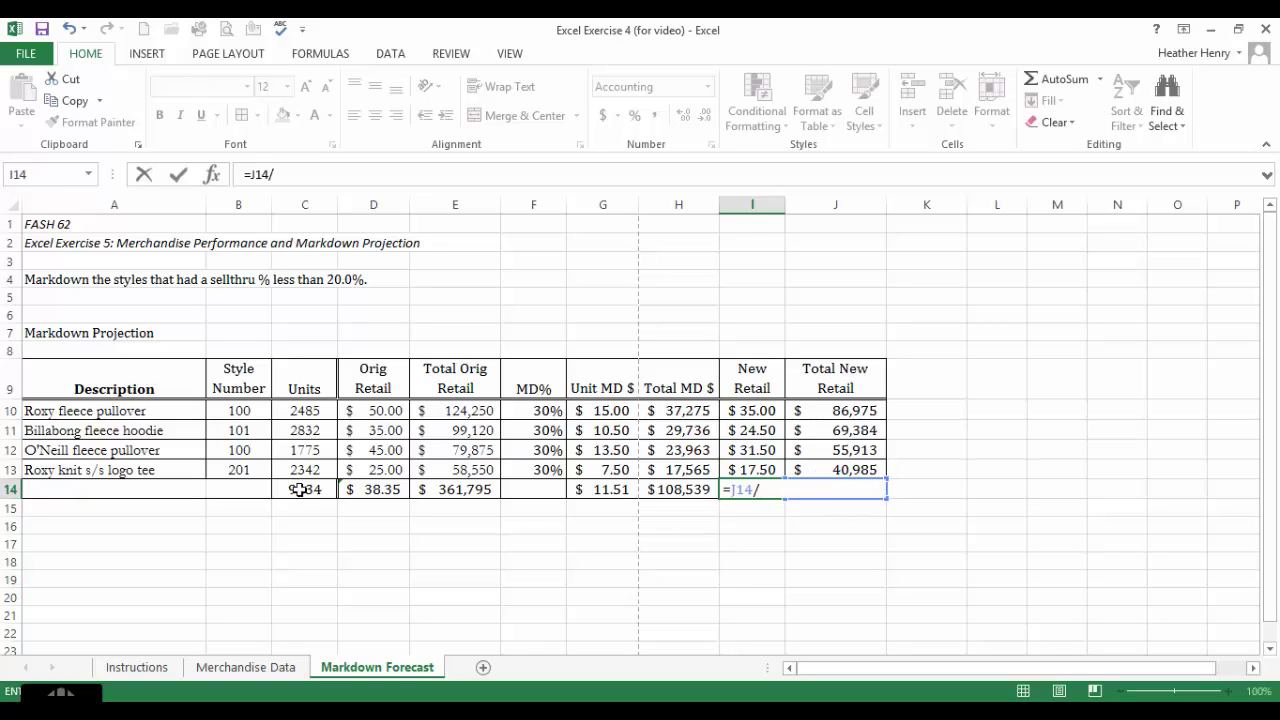
click(300, 489)
key(Return)
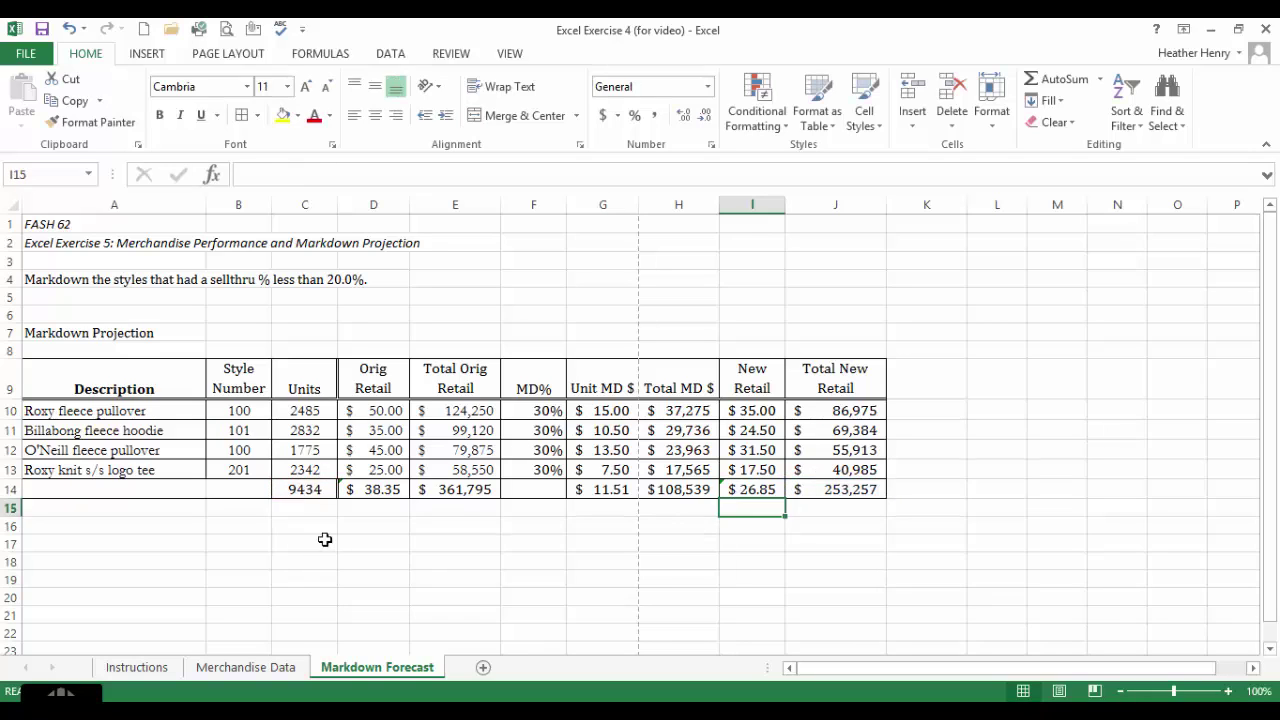
click(759, 491)
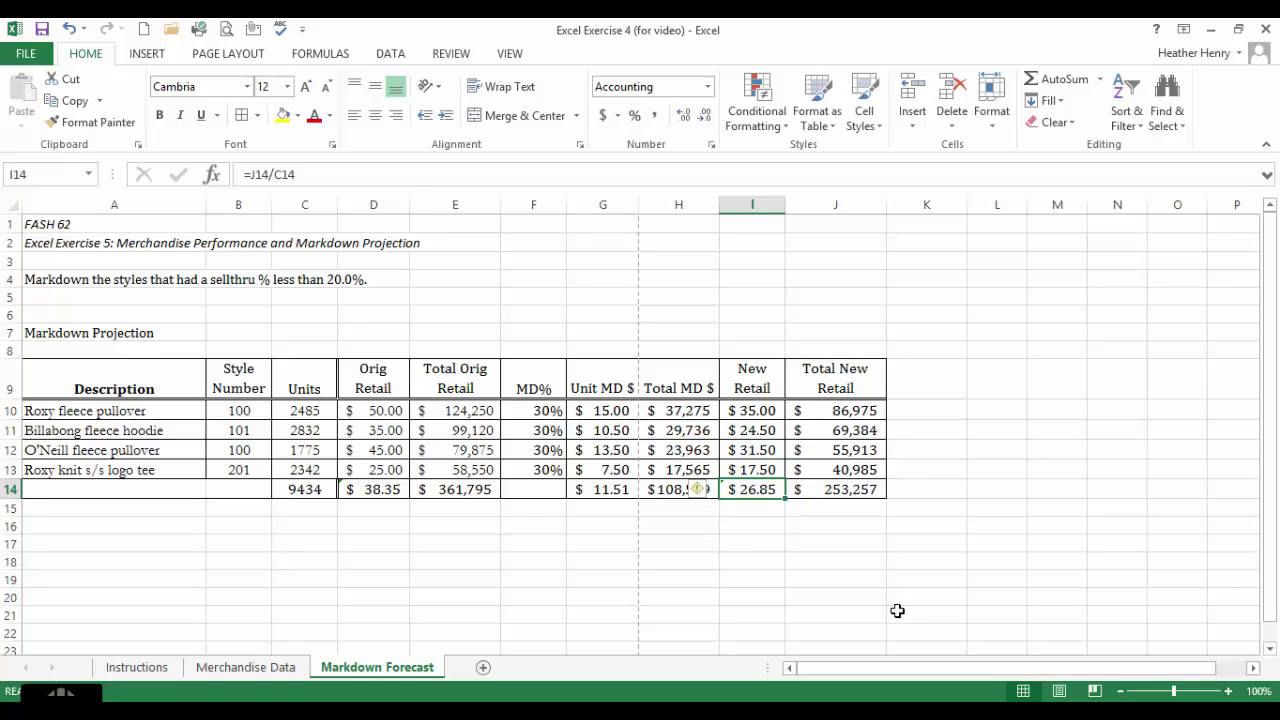
key(F2)
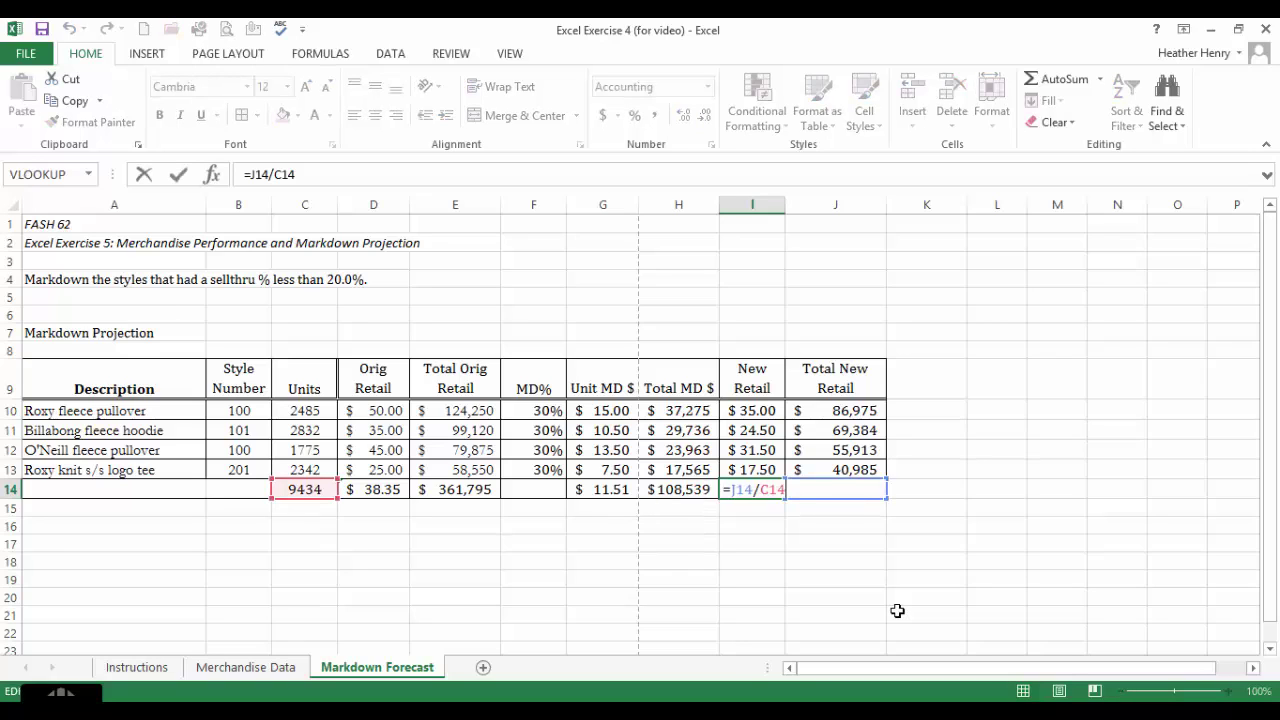
key(Return)
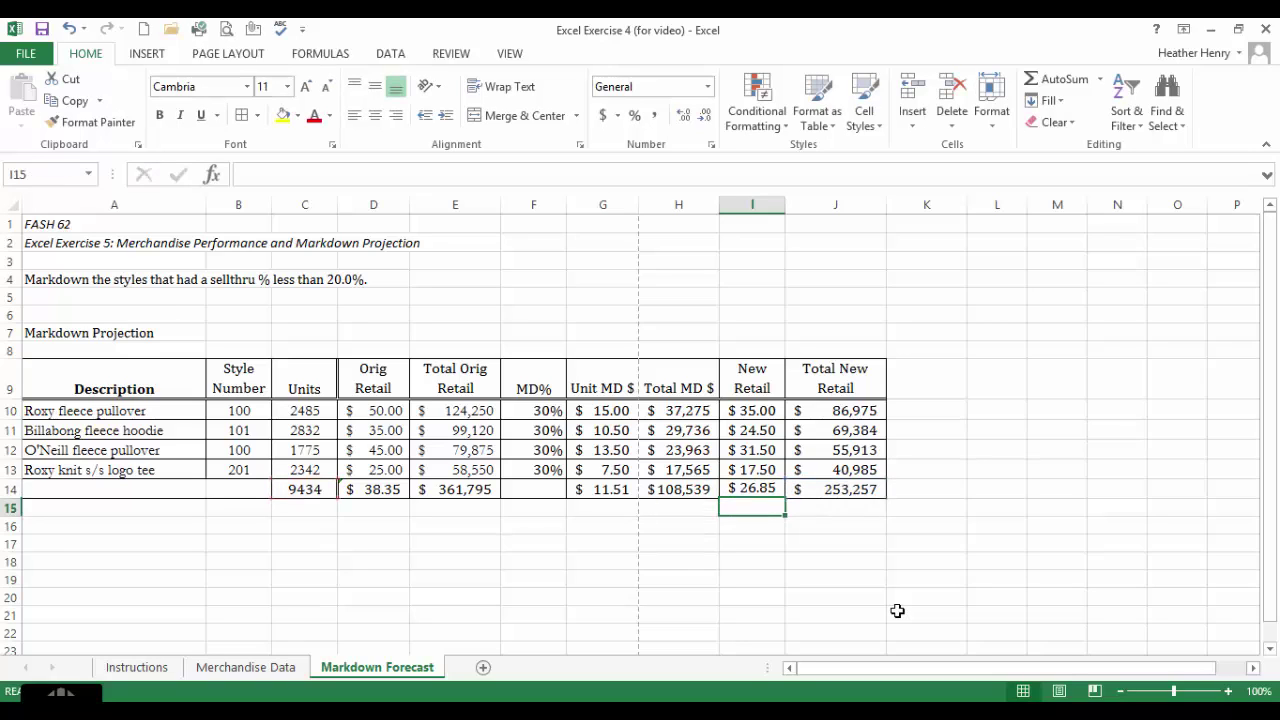
Step: Calculate the overall markdown percentage in F14 with the formula =H14/E14
click(539, 489)
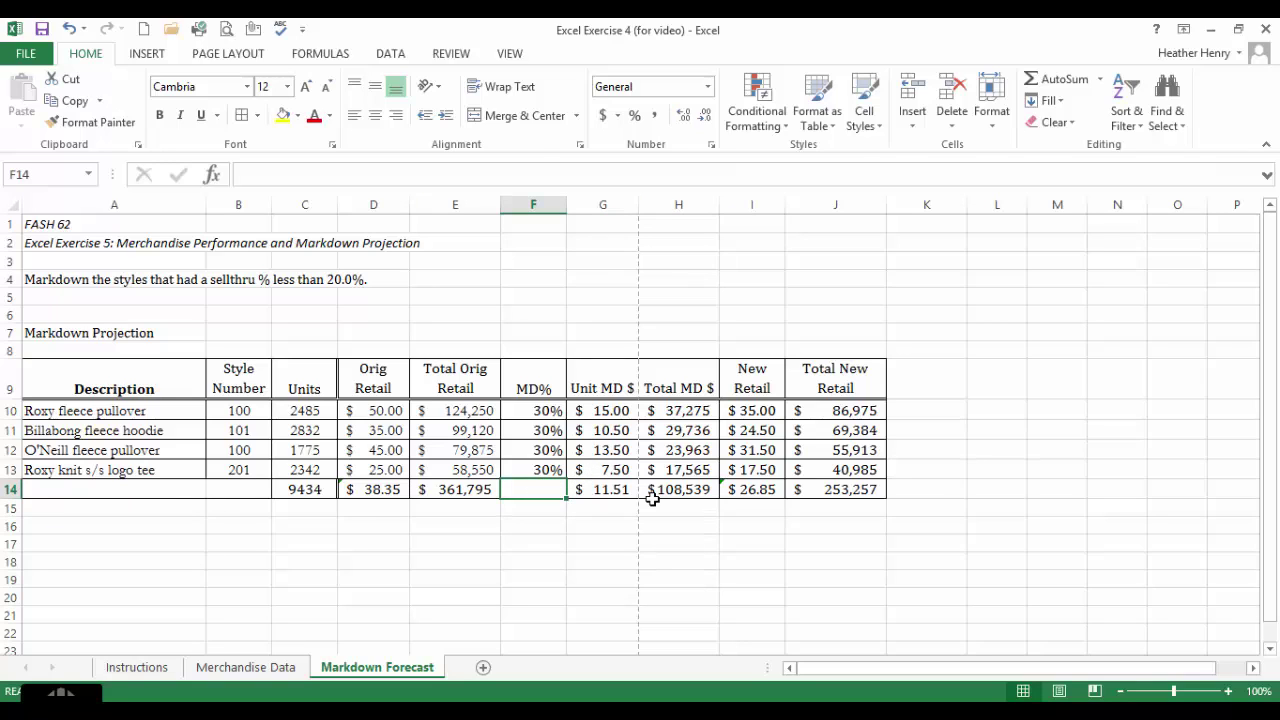
text(=)
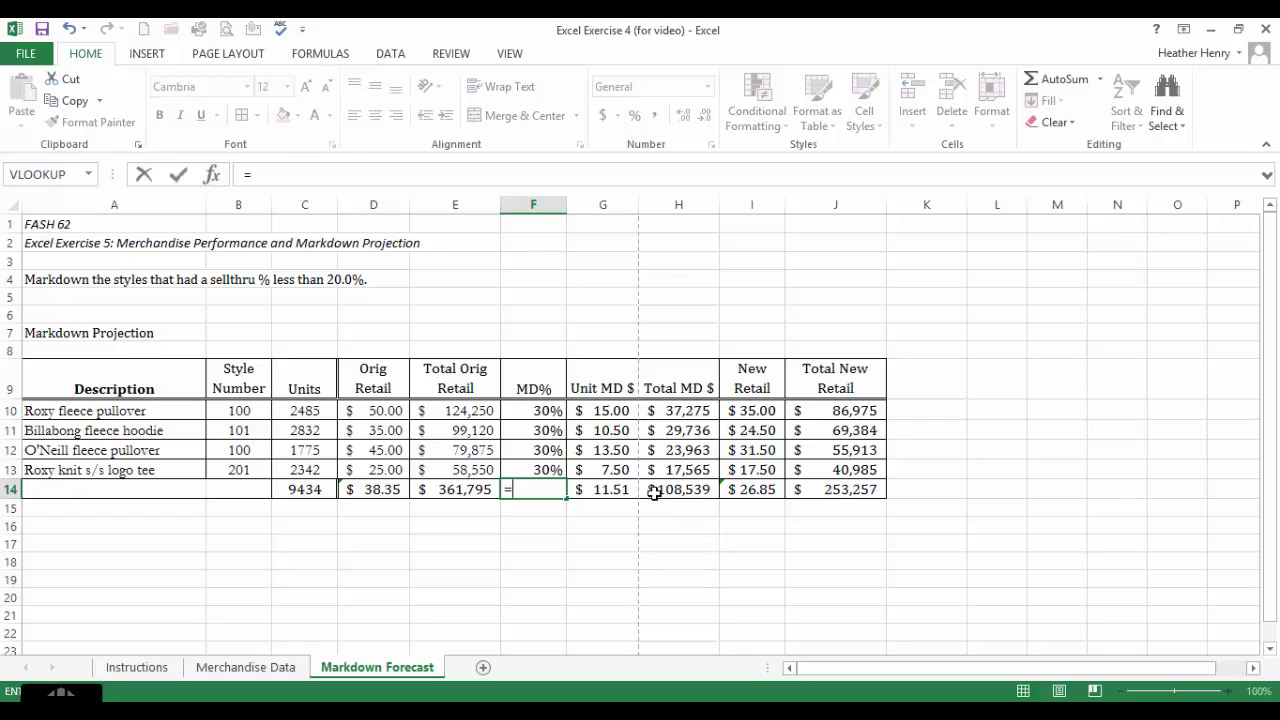
click(655, 492)
text(/)
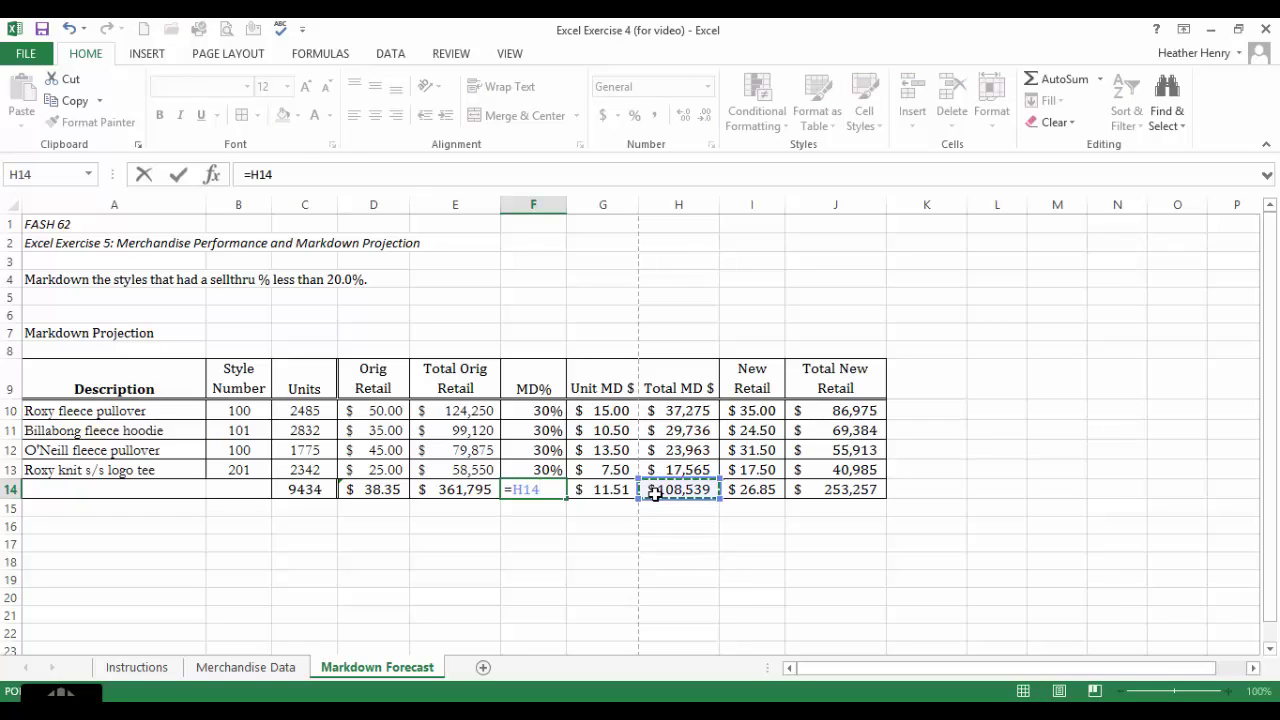
click(442, 489)
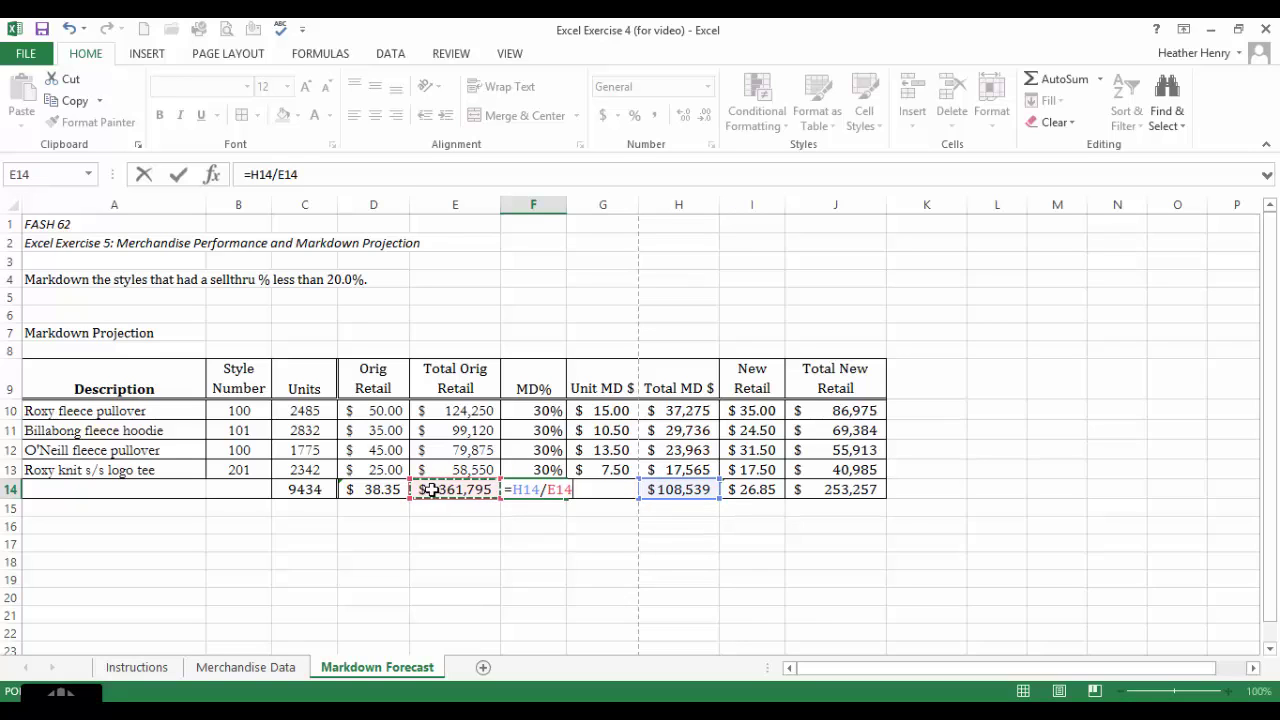
key(Return)
click(548, 489)
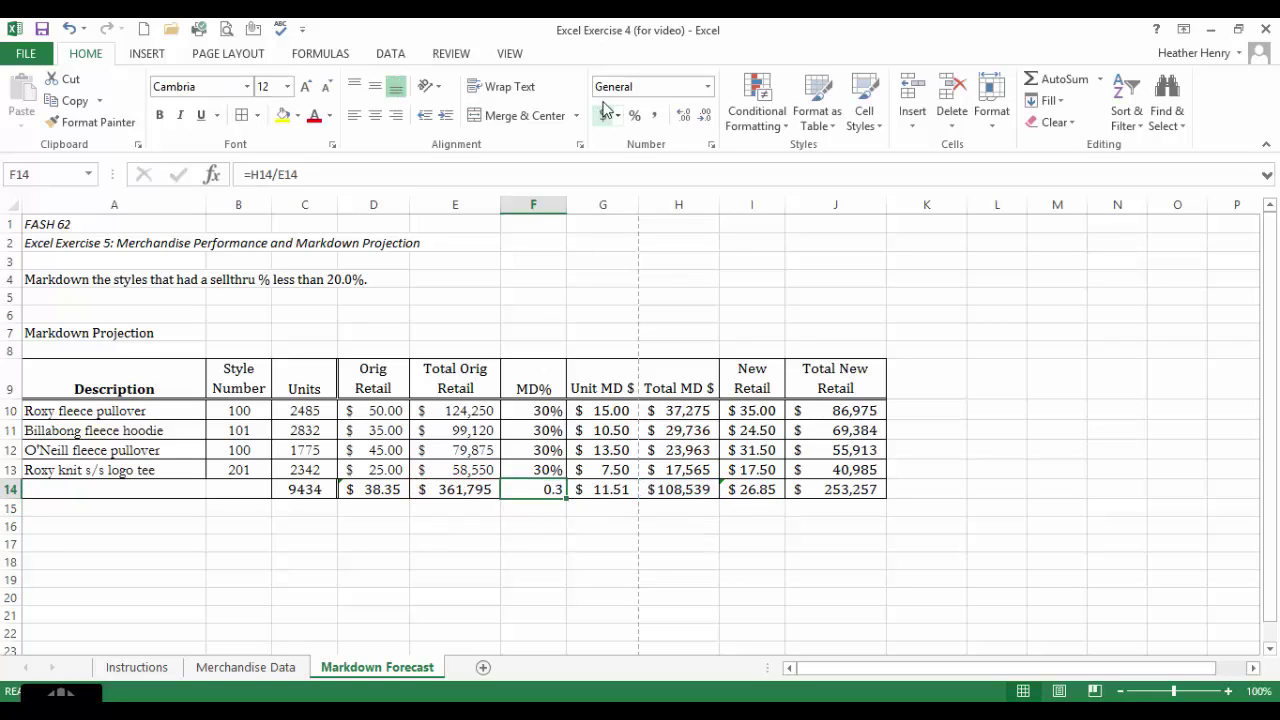
Step: Format F14 as a percentage and show the MD% values in F10:F14 with one decimal place
click(639, 119)
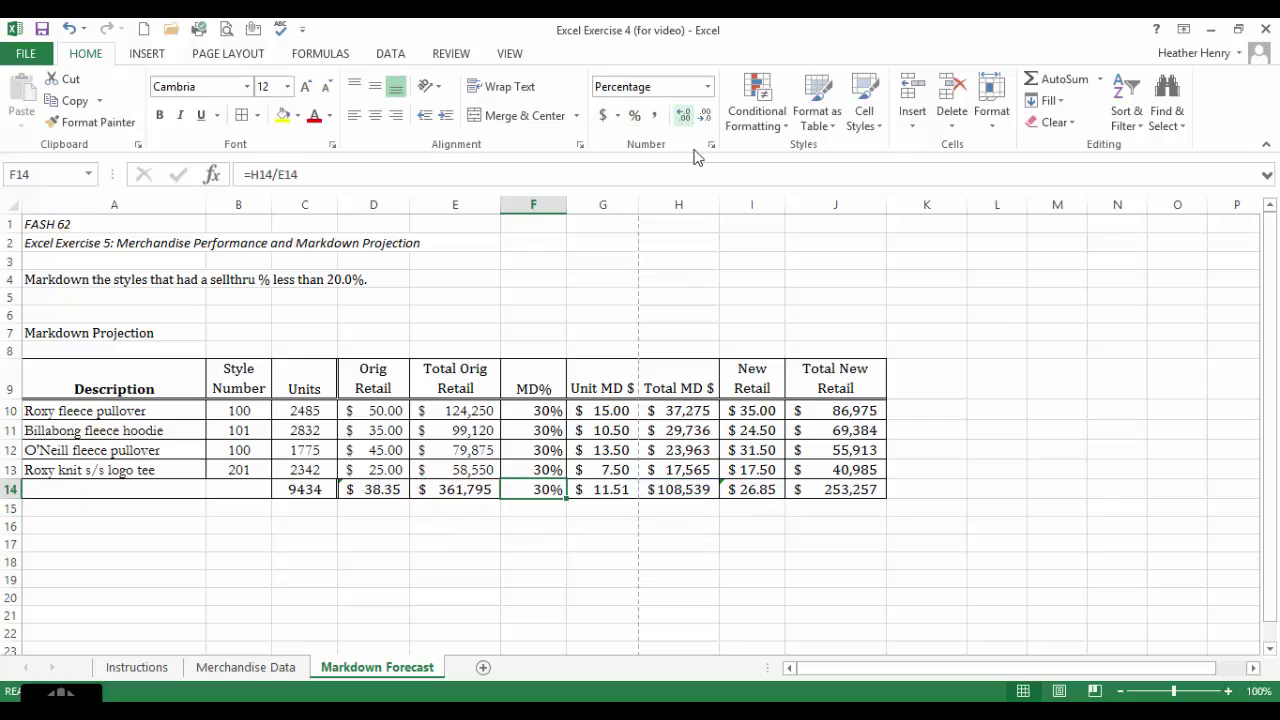
drag(546, 414, 560, 495)
click(683, 115)
click(700, 489)
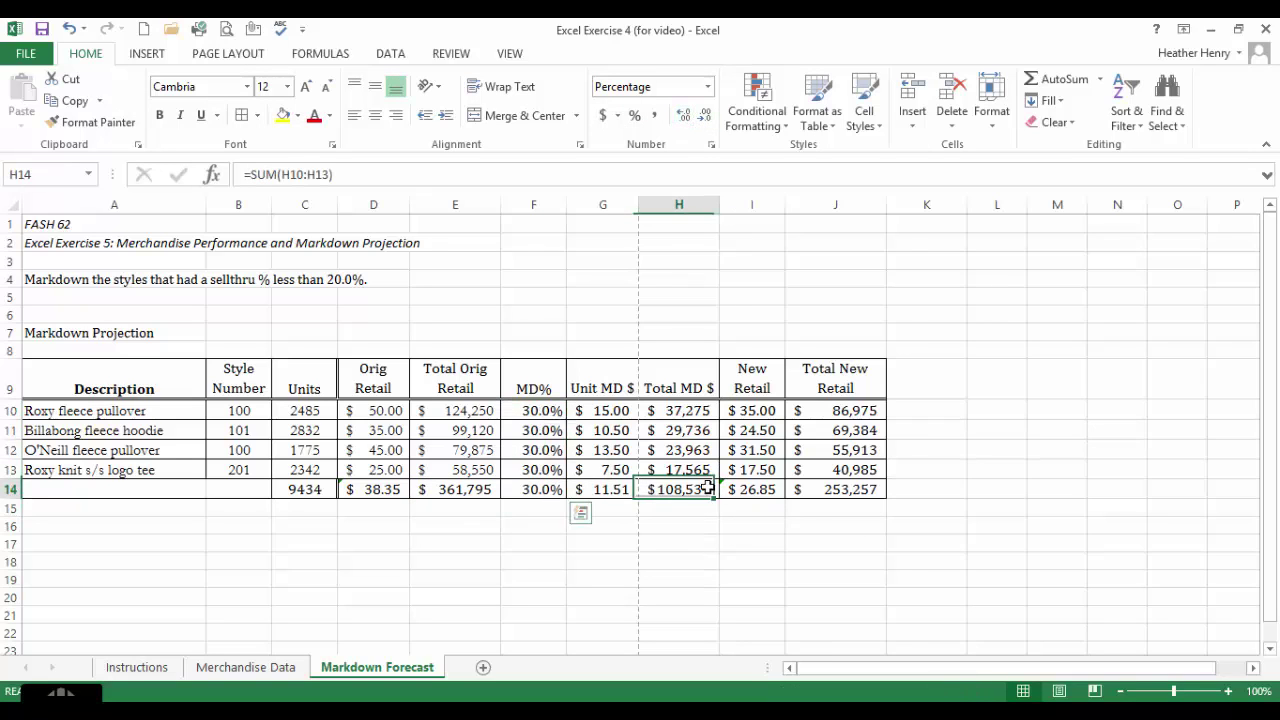
click(536, 487)
Step: Make row 14 bold from column A to J and label it Total in A14
drag(857, 487, 140, 487)
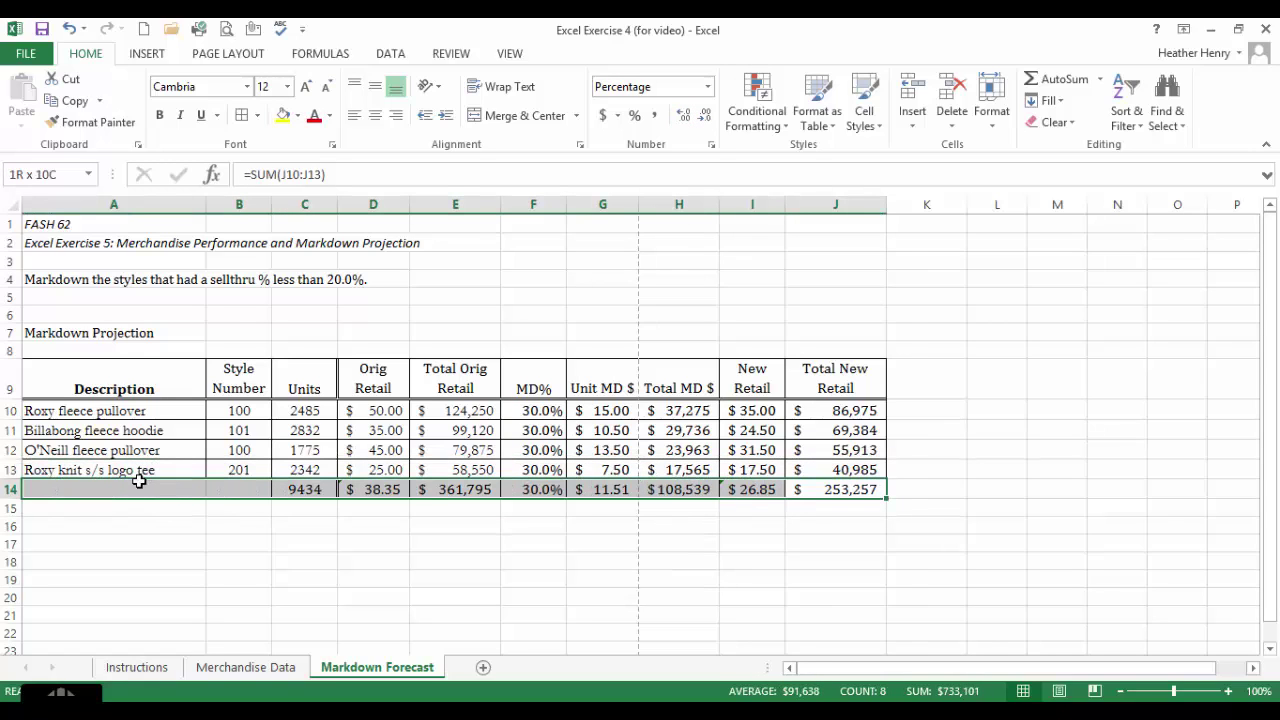
click(159, 115)
click(173, 483)
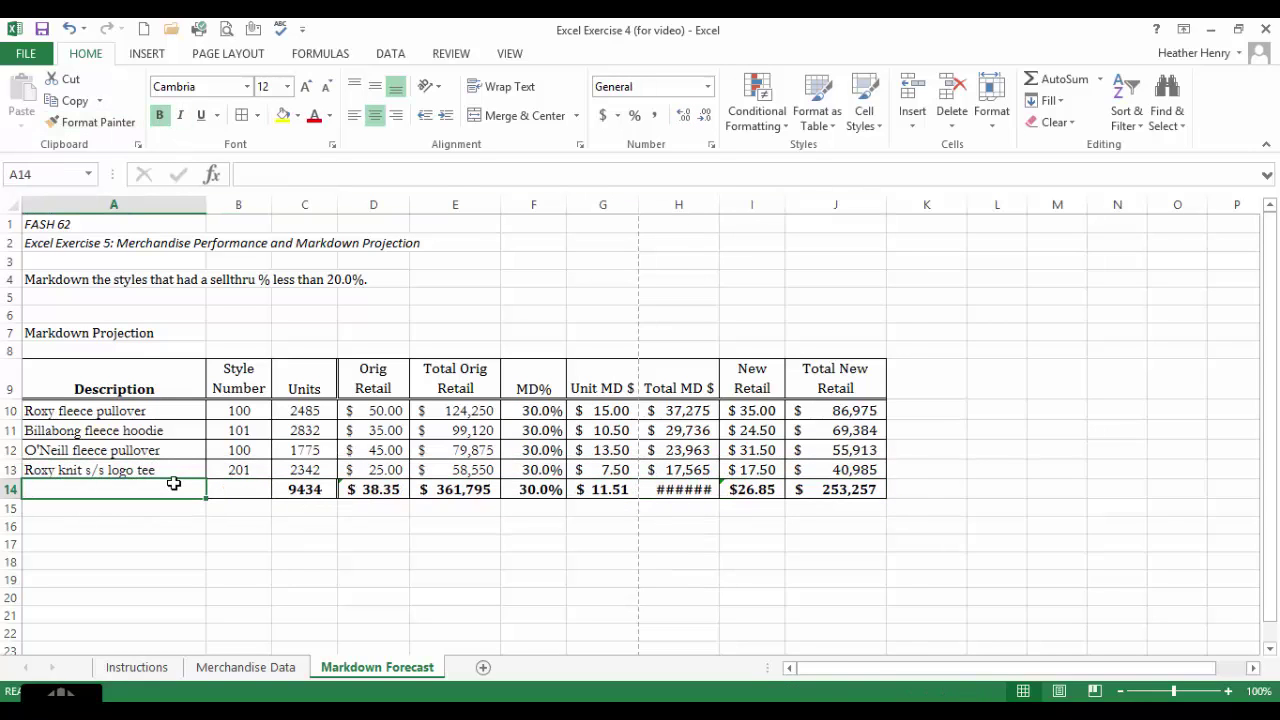
text(Total)
key(Return)
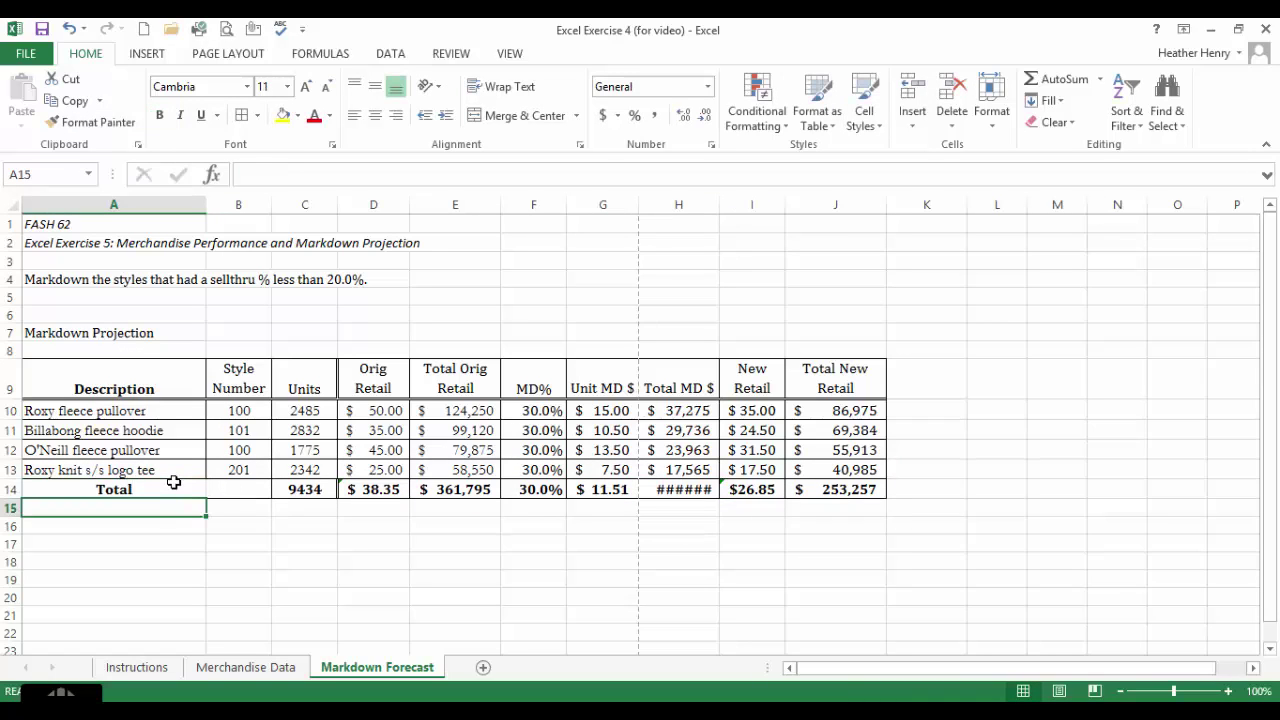
Step: Fill the total row A14:J14 with yellow and autofit column H to its contents
drag(173, 483, 866, 491)
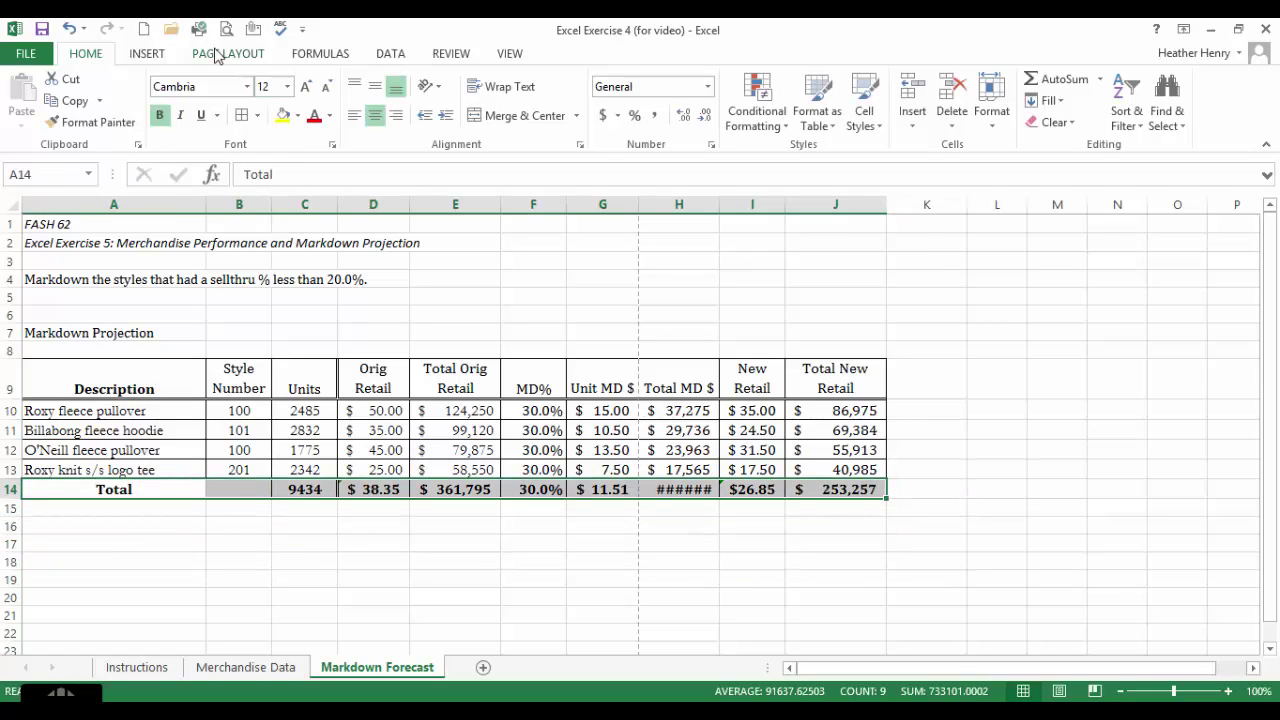
click(283, 115)
click(632, 450)
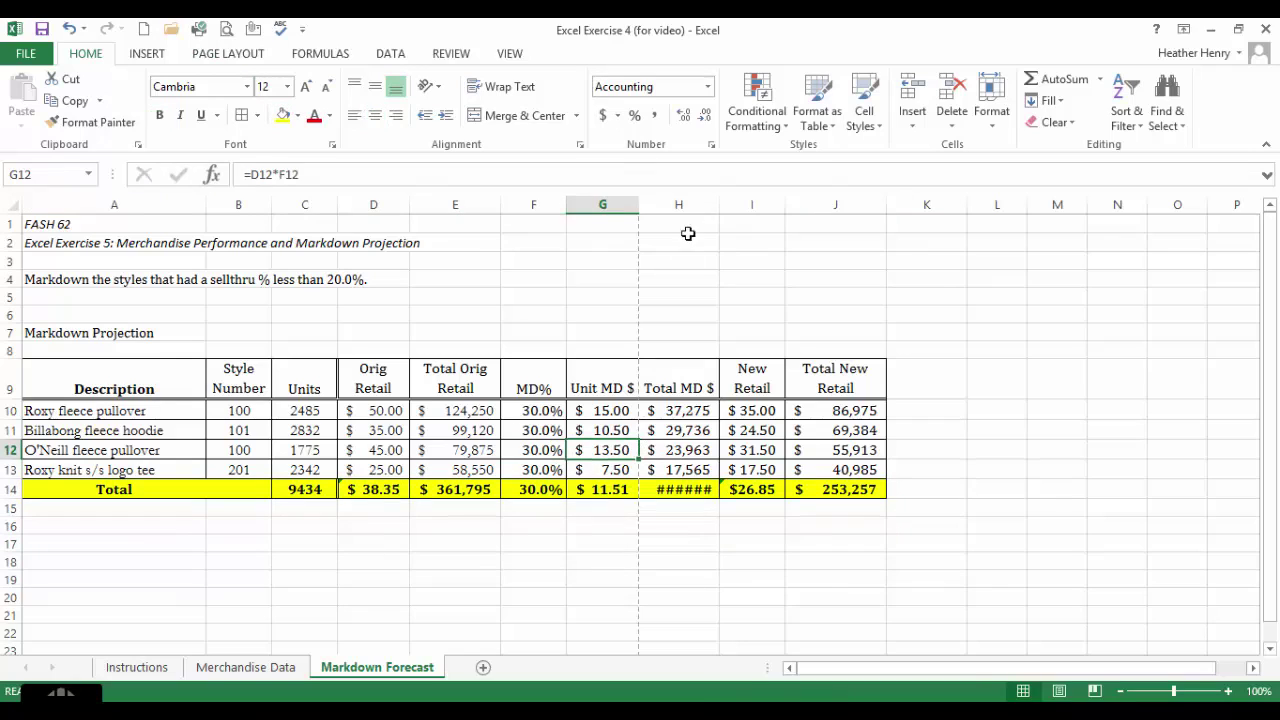
double_click(719, 205)
Step: Make the column headings in B9:J9 bold, from Style Number to Total New Retail
drag(832, 388, 32, 382)
drag(246, 368, 829, 371)
click(159, 115)
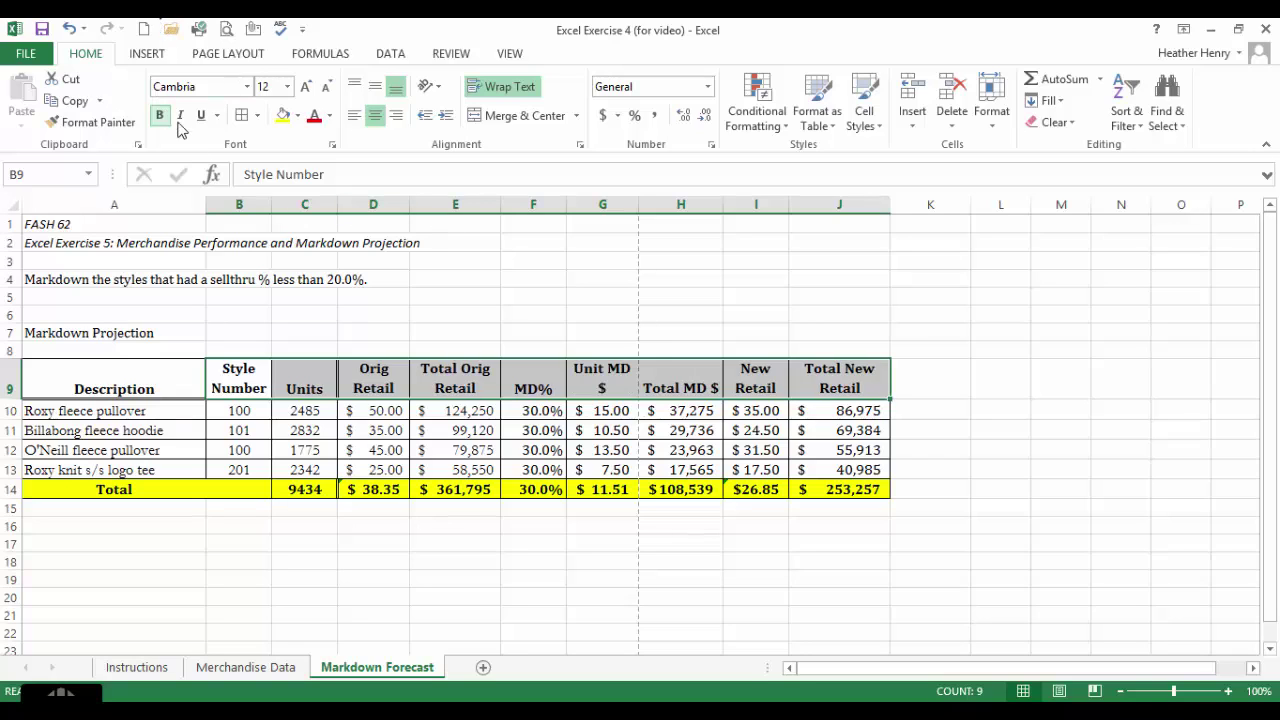
click(458, 514)
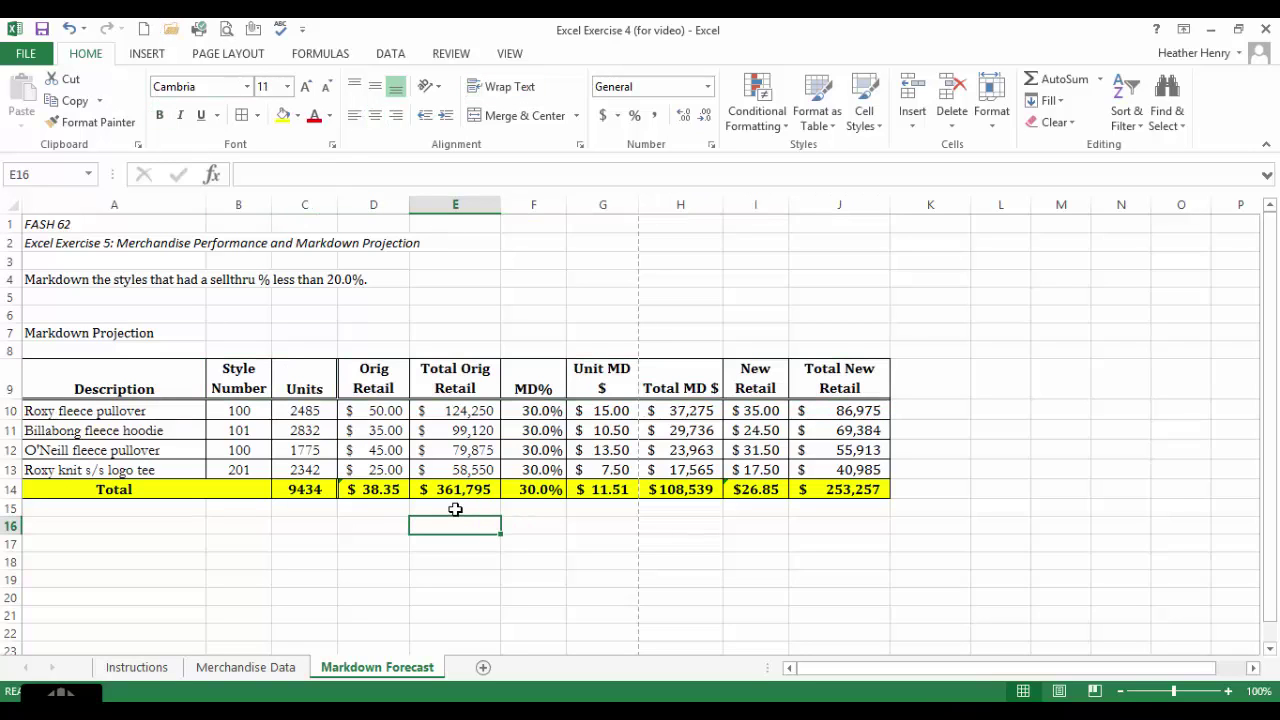